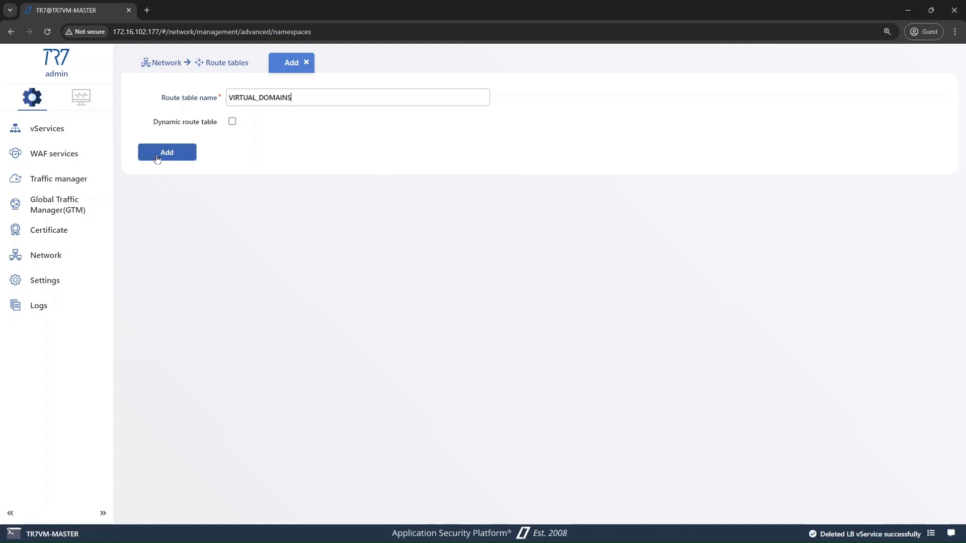
Step: Add the VIRTUAL_DOMAINS route table without dynamic routing and open the network interfaces list
{"action": "left_click", "coordinate": [157, 156]}
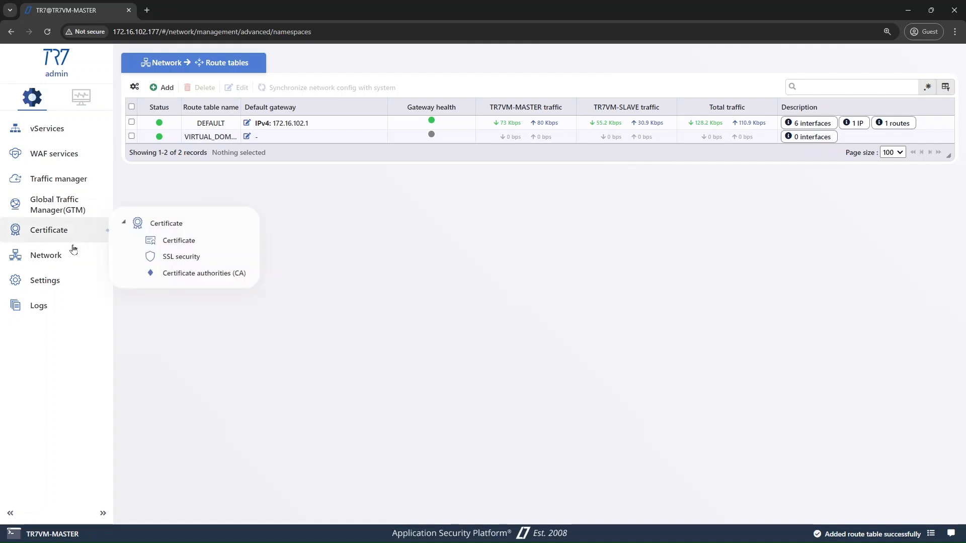
{"action": "mouse_move", "coordinate": [111, 255]}
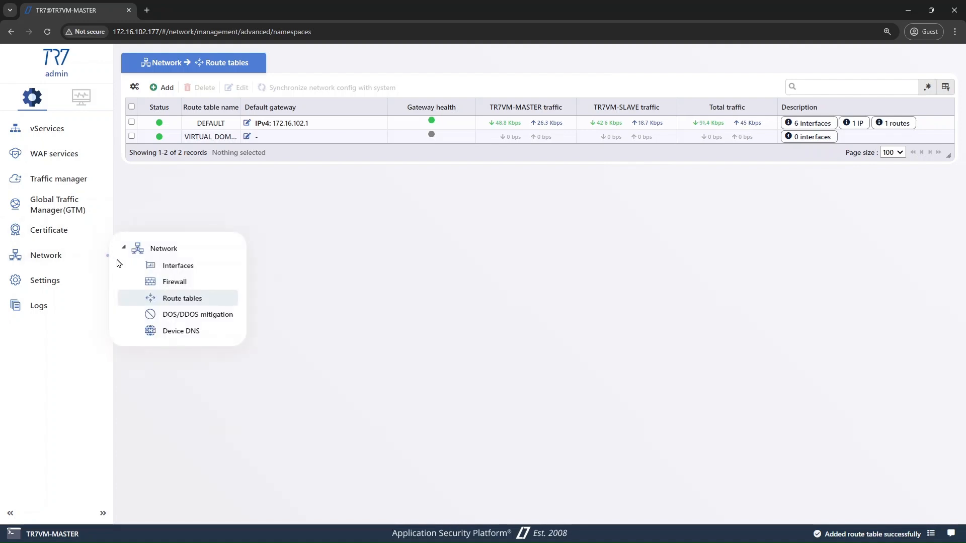
{"action": "left_click", "coordinate": [145, 267]}
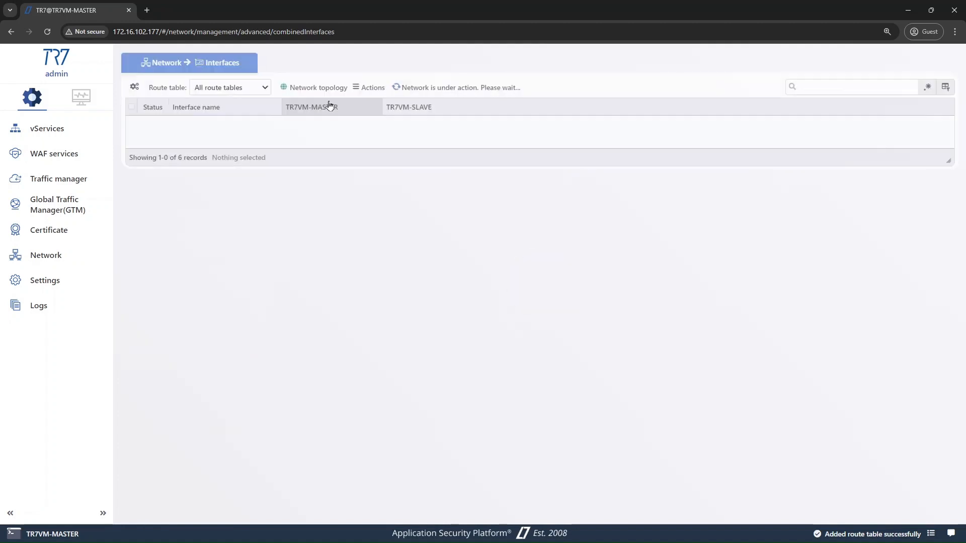
Step: Add a V-ETH(Peer) interface named PEER_DEFAULT in the DEFAULT route table, with no V-ETH peer
{"action": "left_click", "coordinate": [358, 87]}
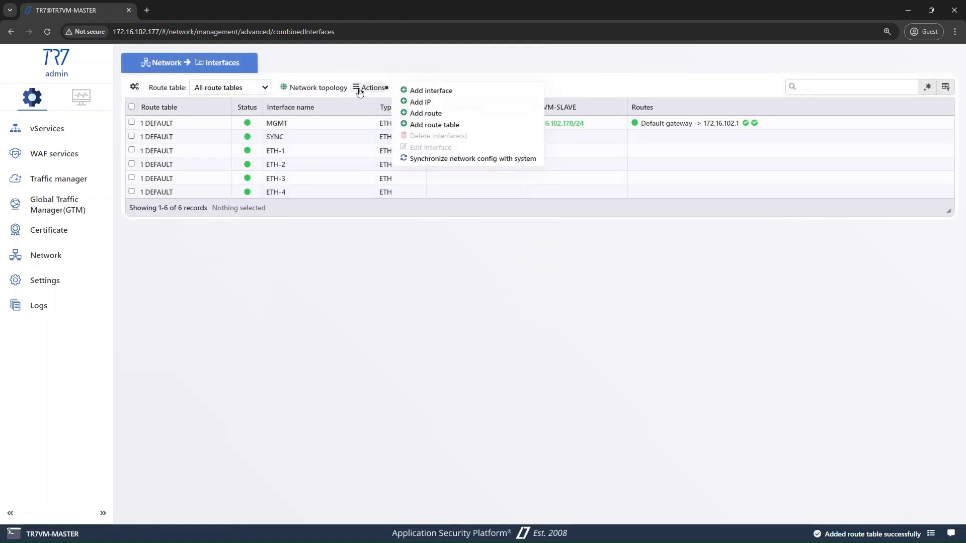
{"action": "left_click", "coordinate": [416, 91]}
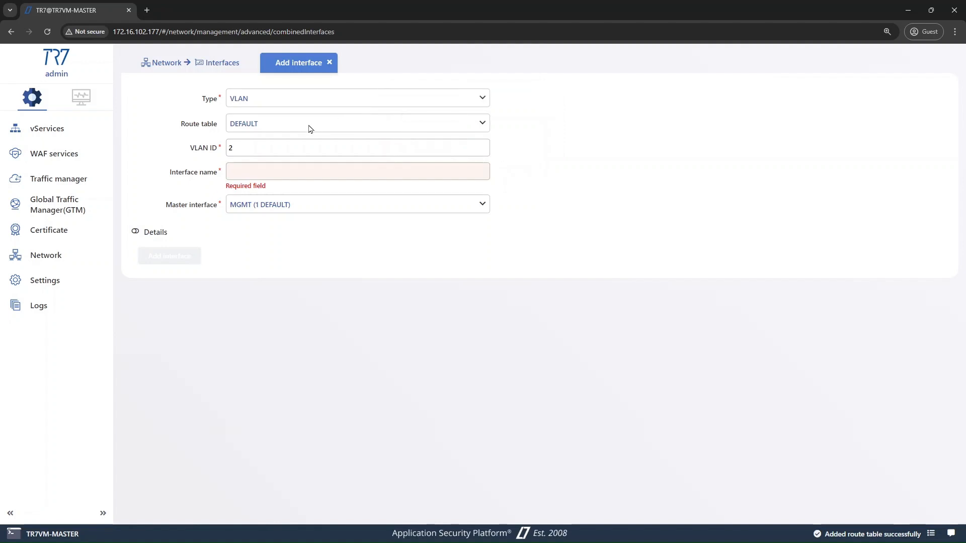
{"action": "left_click", "coordinate": [260, 100]}
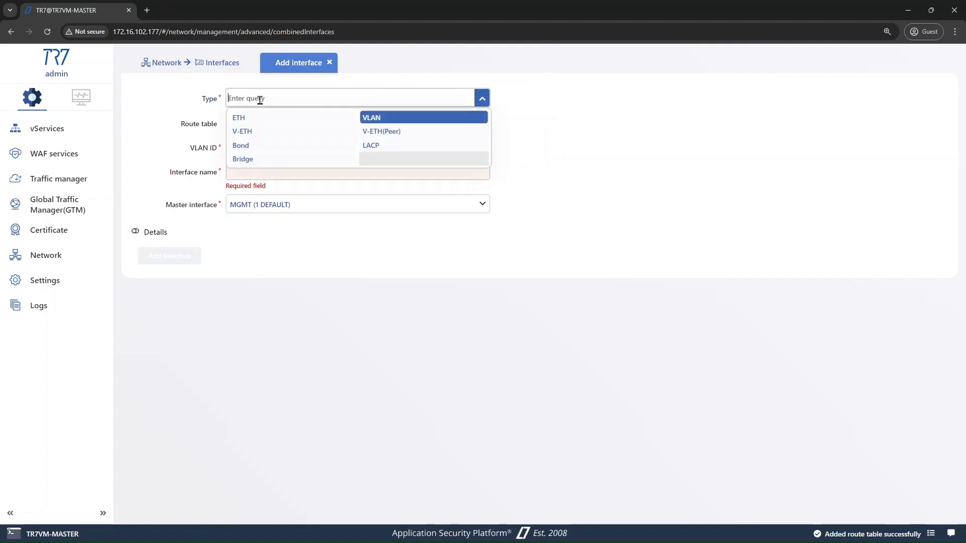
{"action": "left_click", "coordinate": [382, 131]}
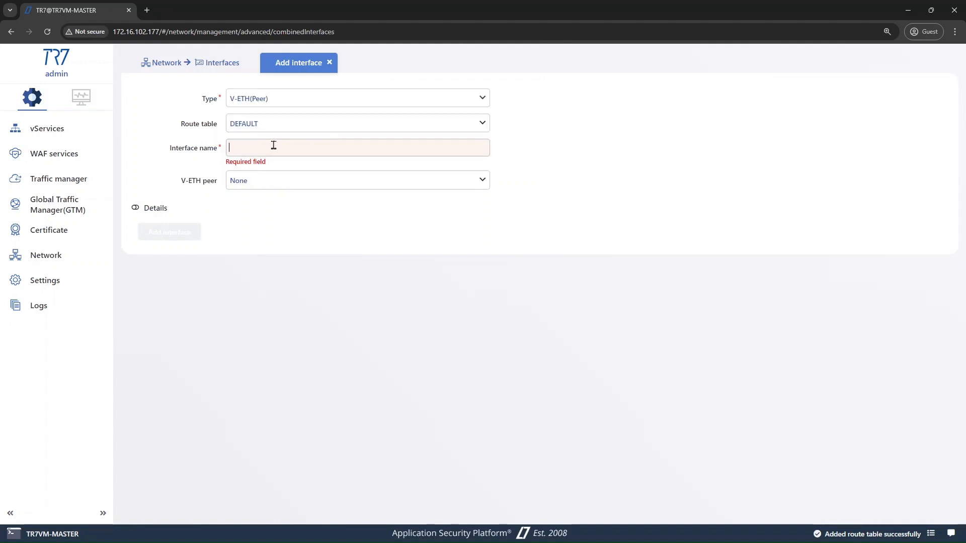
{"action": "type", "text": "PEER_DEFAULT"}
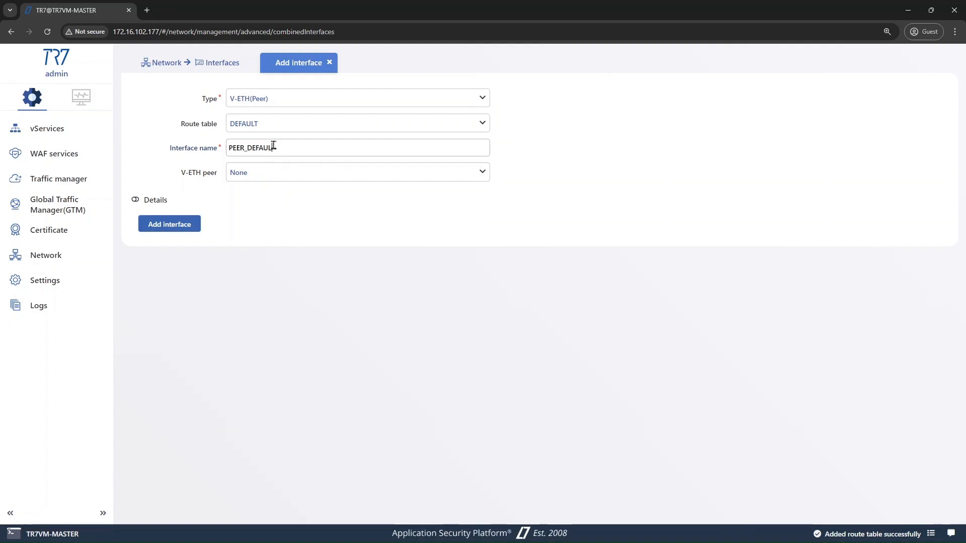
{"action": "left_click", "coordinate": [180, 226]}
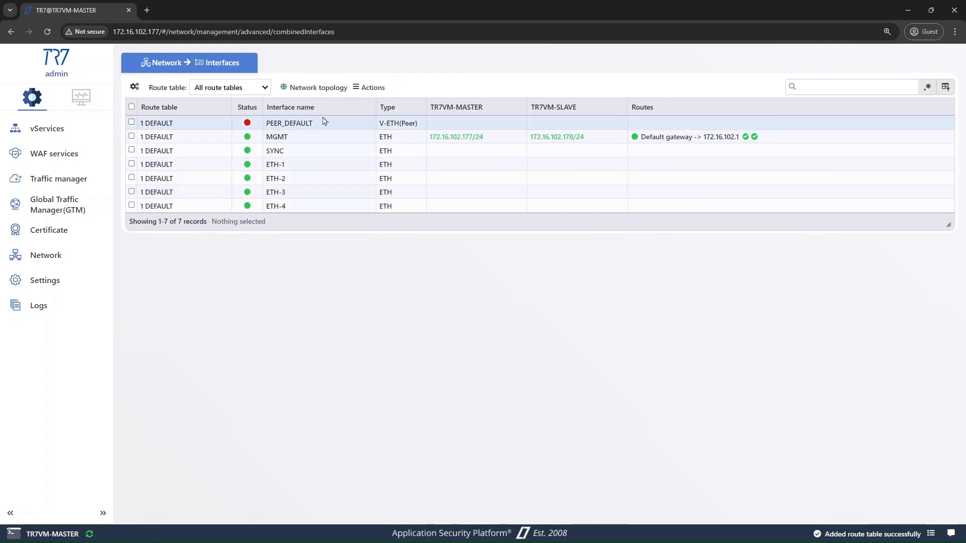
Step: Add a V-ETH(Peer) interface named PEER_INTERNAL in the VIRTUAL_DOMAINS route table, with PEER_DEFAULT as its peer
{"action": "left_click", "coordinate": [371, 88]}
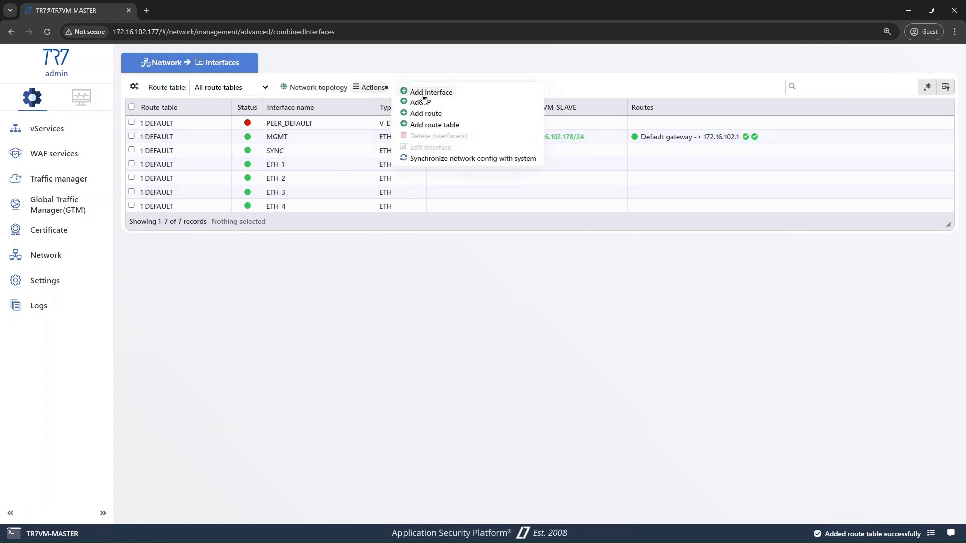
{"action": "left_click", "coordinate": [424, 91]}
{"action": "left_click", "coordinate": [280, 129]}
{"action": "left_click", "coordinate": [375, 144]}
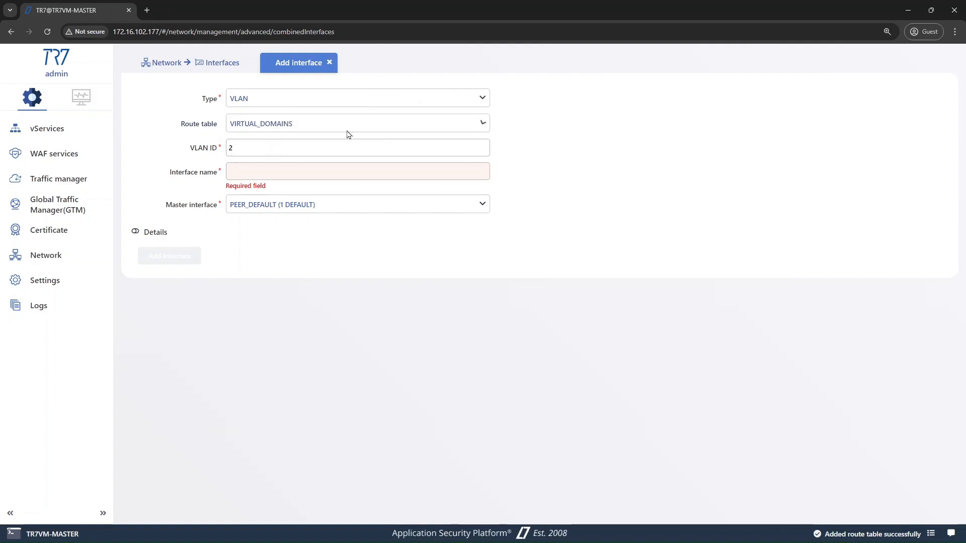
{"action": "left_click", "coordinate": [280, 99]}
{"action": "left_click", "coordinate": [374, 131]}
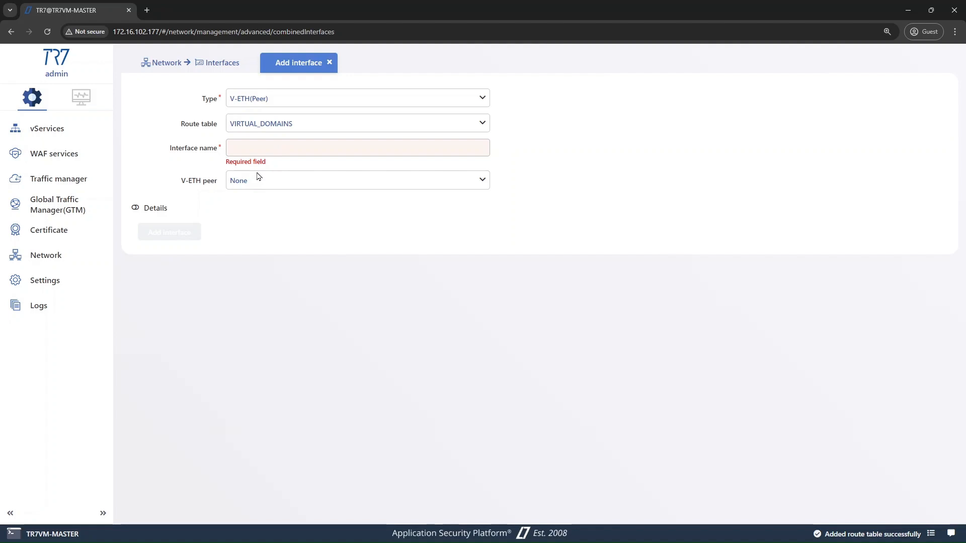
{"action": "type", "text": "PEER_INTERNAL"}
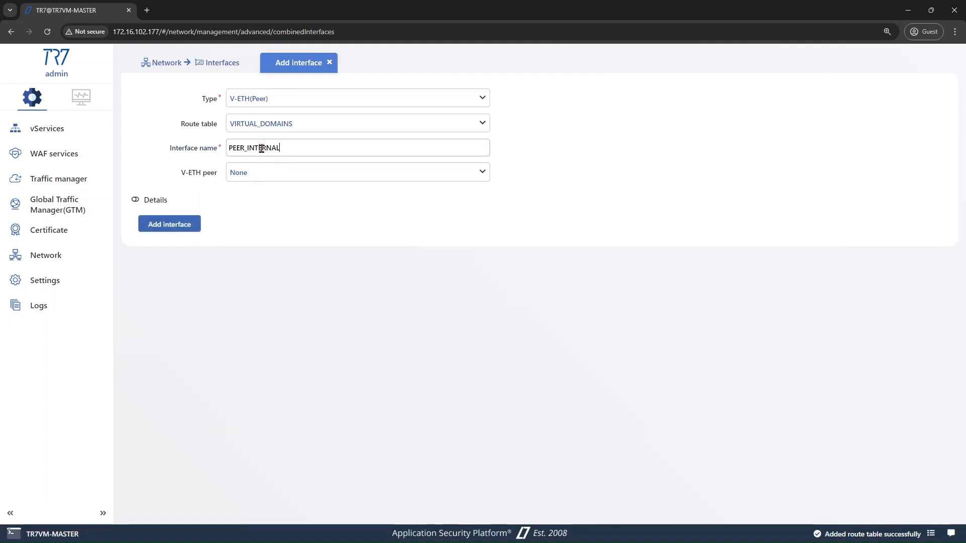
{"action": "left_click", "coordinate": [262, 172]}
{"action": "left_click", "coordinate": [379, 192]}
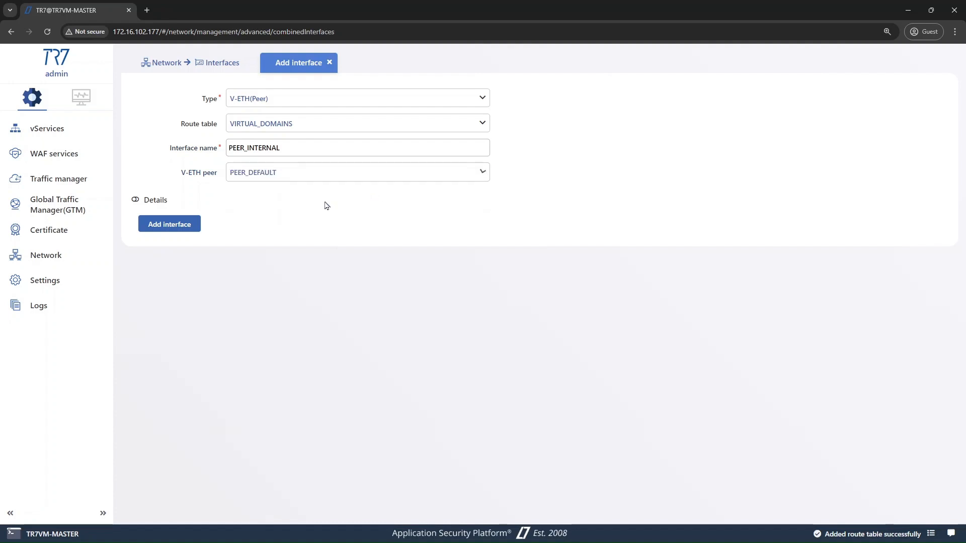
{"action": "left_click", "coordinate": [194, 230]}
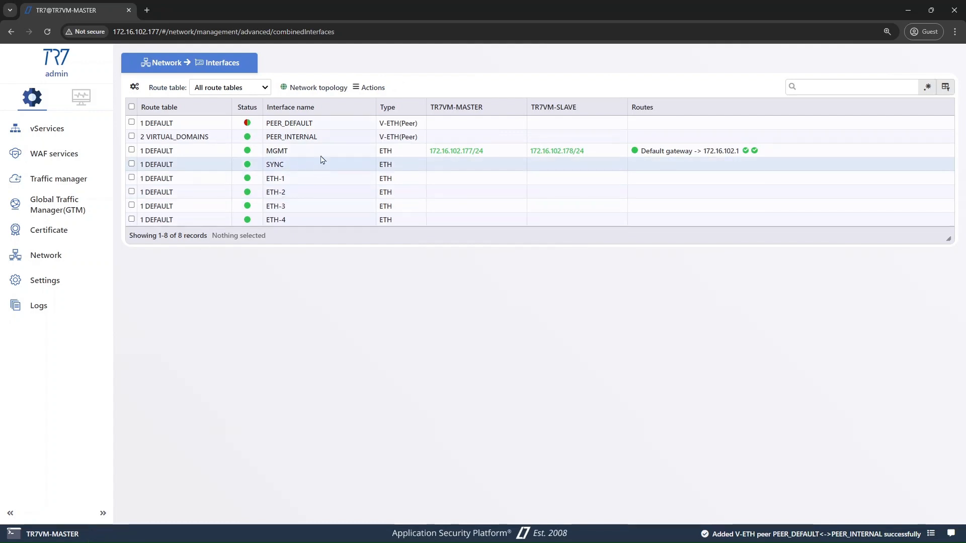
Step: Add the interface IP 203.0.113.1/24 to PEER_DEFAULT for both TR7VM-MASTER and TR7VM-SLAVE
{"action": "right_click", "coordinate": [458, 126]}
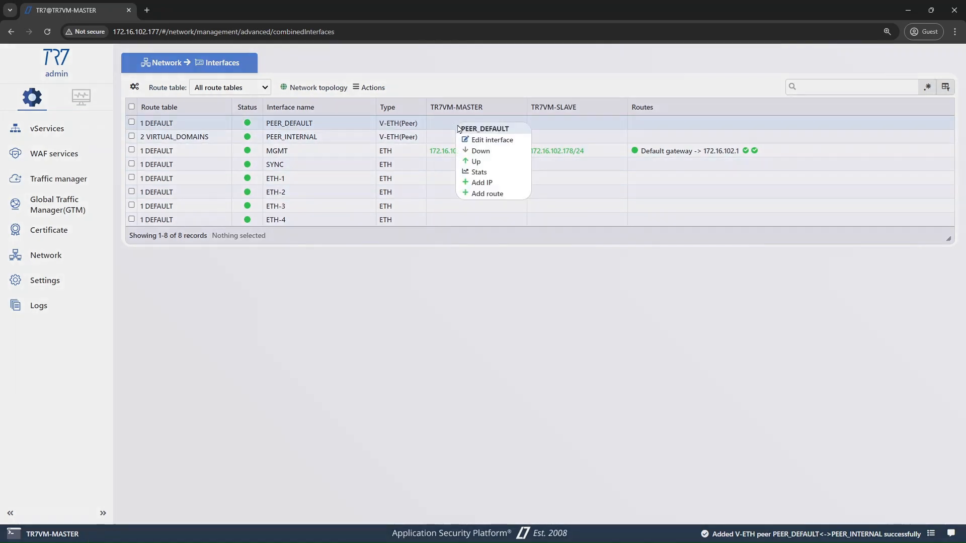
{"action": "left_click", "coordinate": [468, 188]}
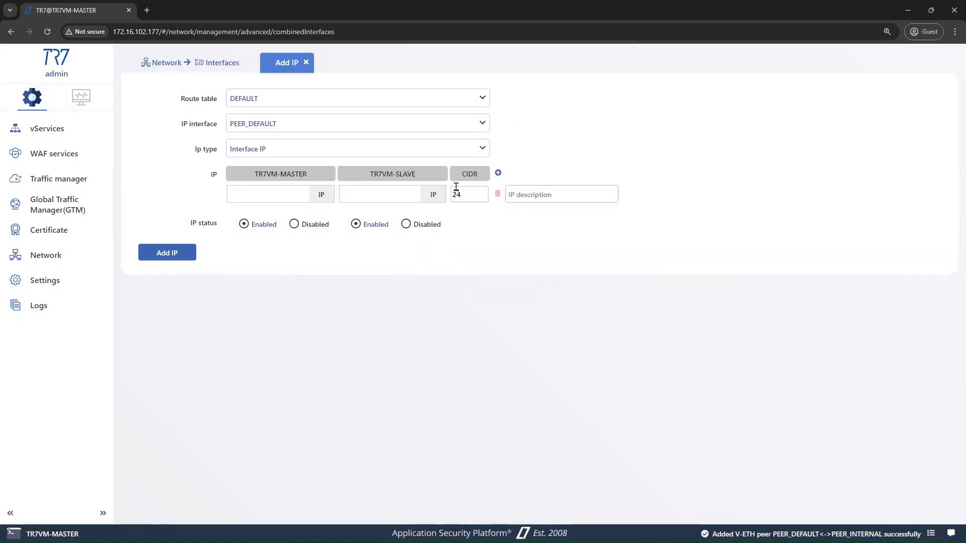
{"action": "left_click", "coordinate": [282, 200]}
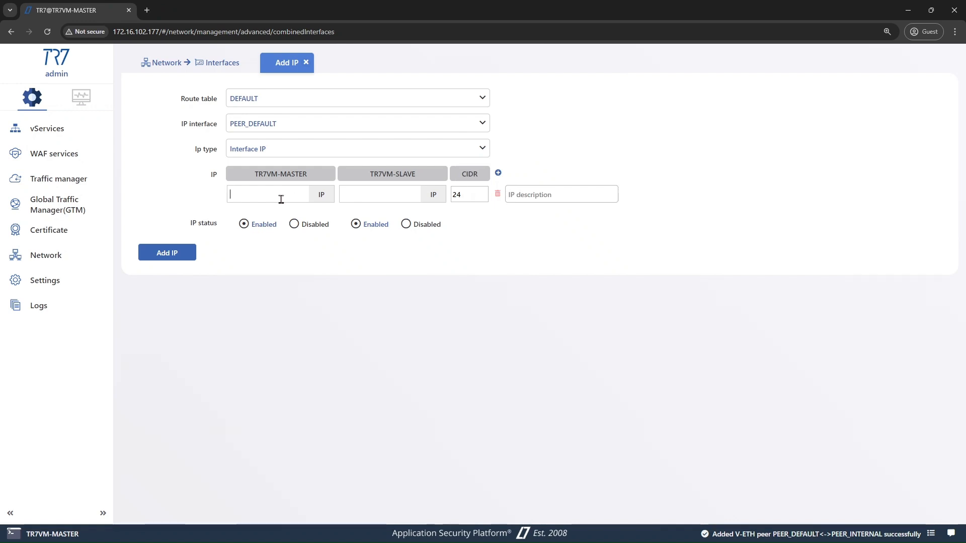
{"action": "type", "text": "203.0.1"}
{"action": "type", "text": "13.1"}
{"action": "key", "text": "ctrl+a"}
{"action": "key", "text": "ctrl+c"}
{"action": "left_click", "coordinate": [370, 199]}
{"action": "key", "text": "ctrl+v"}
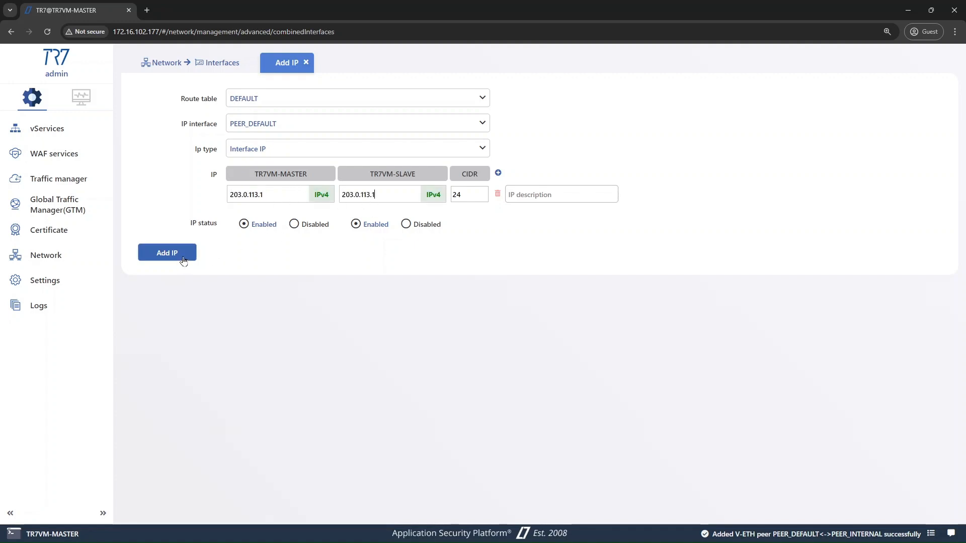
{"action": "left_click", "coordinate": [183, 260]}
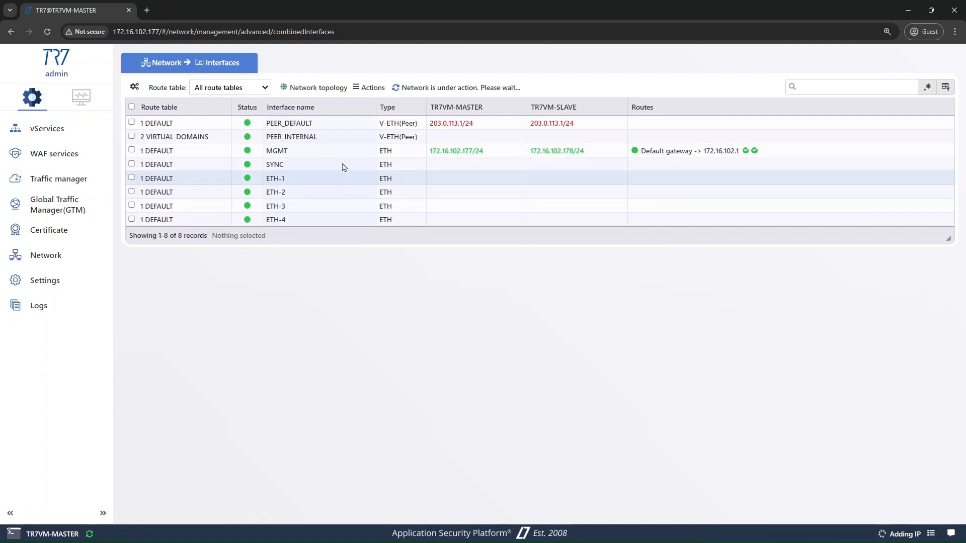
Step: Start adding IPs to PEER_INTERNAL, entering 203.0.113.2 with CIDR 24 for both TR7VM-MASTER and TR7VM-SLAVE
{"action": "right_click", "coordinate": [441, 140]}
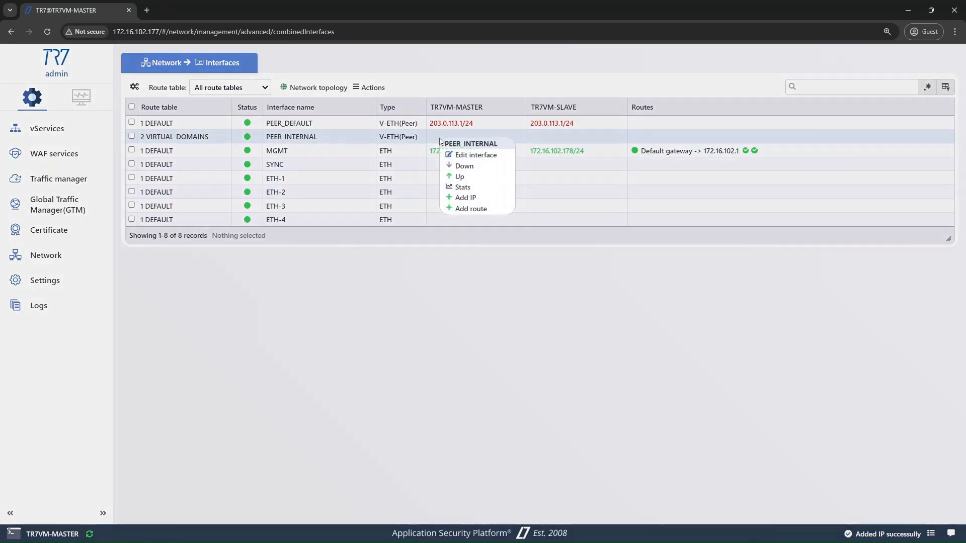
{"action": "left_click", "coordinate": [463, 197]}
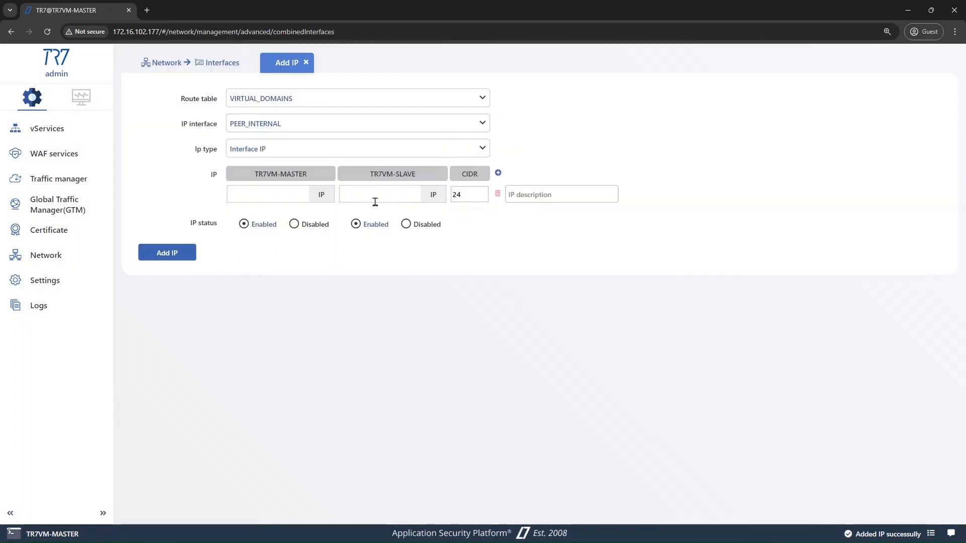
{"action": "key", "text": "ctrl+v"}
{"action": "key", "text": "BackSpace"}
{"action": "type", "text": "2"}
{"action": "key", "text": "ctrl+a"}
{"action": "key", "text": "ctrl+c"}
{"action": "left_click", "coordinate": [366, 197]}
{"action": "key", "text": "ctrl+v"}
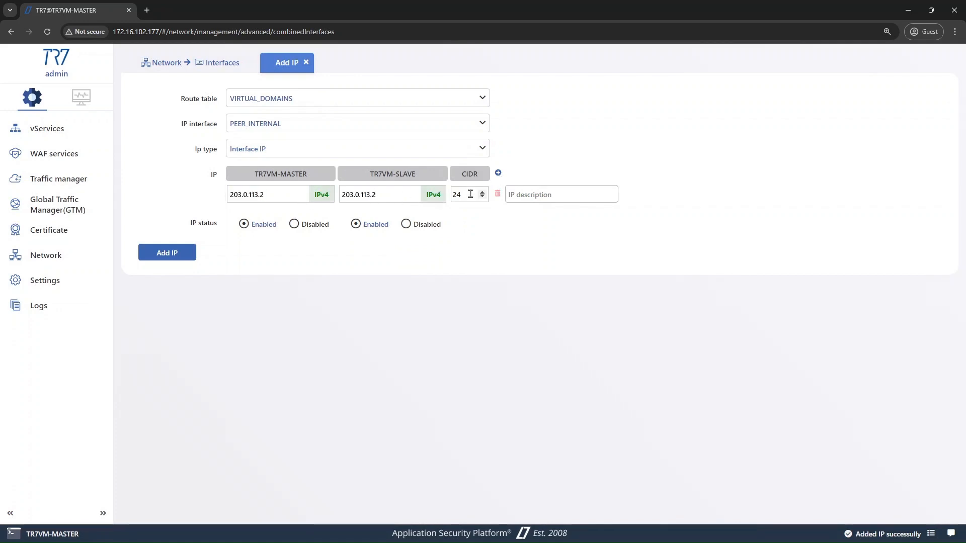
Step: Add two more IP rows and enter 203.0.113.3 and 203.0.113.4 as their TR7VM-MASTER addresses
{"action": "double_click", "coordinate": [498, 174]}
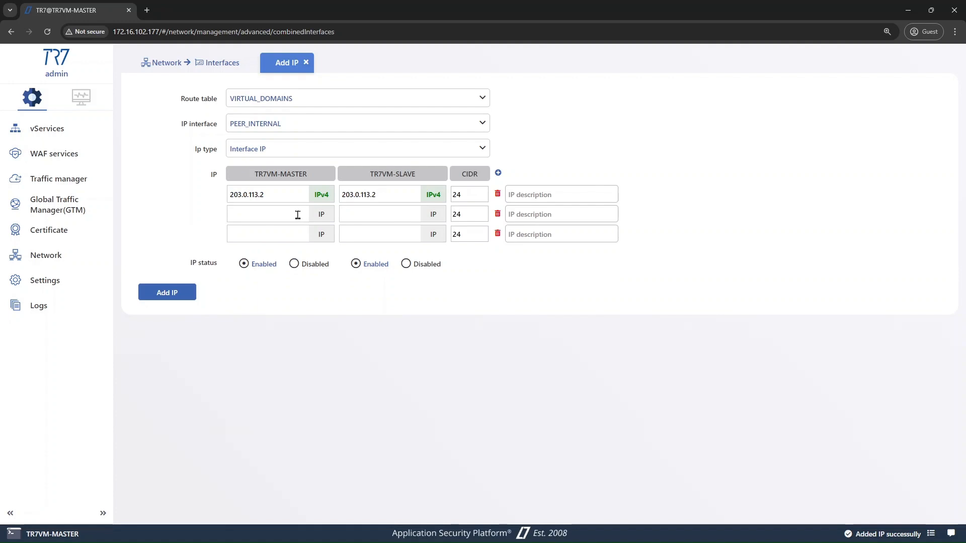
{"action": "left_click_drag", "start_coordinate": [279, 195], "coordinate": [224, 201]}
{"action": "key", "text": "ctrl+c"}
{"action": "left_click", "coordinate": [270, 210]}
{"action": "key", "text": "ctrl+v"}
{"action": "left_click", "coordinate": [283, 233]}
{"action": "key", "text": "ctrl+v"}
{"action": "left_click", "coordinate": [287, 218]}
{"action": "key", "text": "BackSpace"}
{"action": "type", "text": "3"}
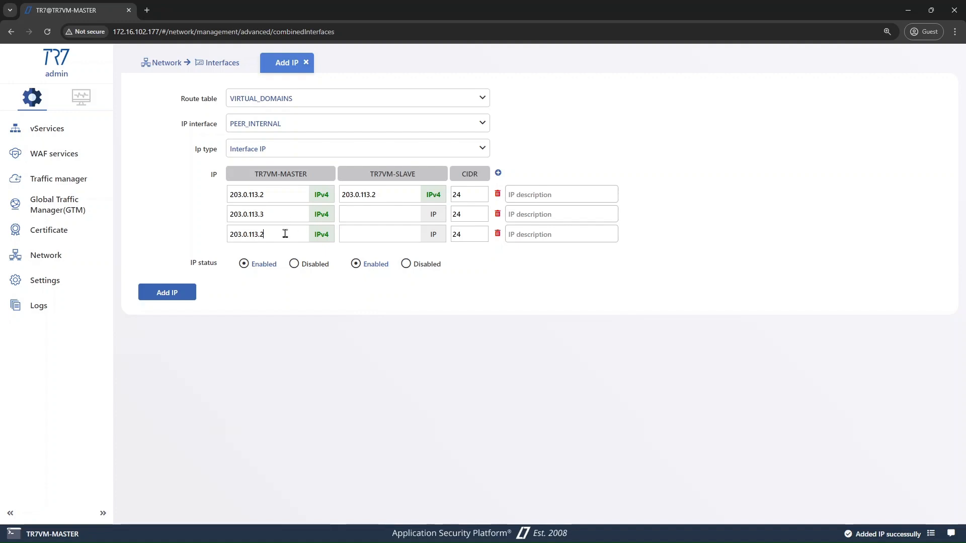
Step: Copy 203.0.113.4 and 203.0.113.3 into the matching TR7VM-SLAVE fields and add all three IPs to PEER_INTERNAL
{"action": "left_click_drag", "start_coordinate": [285, 234], "coordinate": [215, 238]}
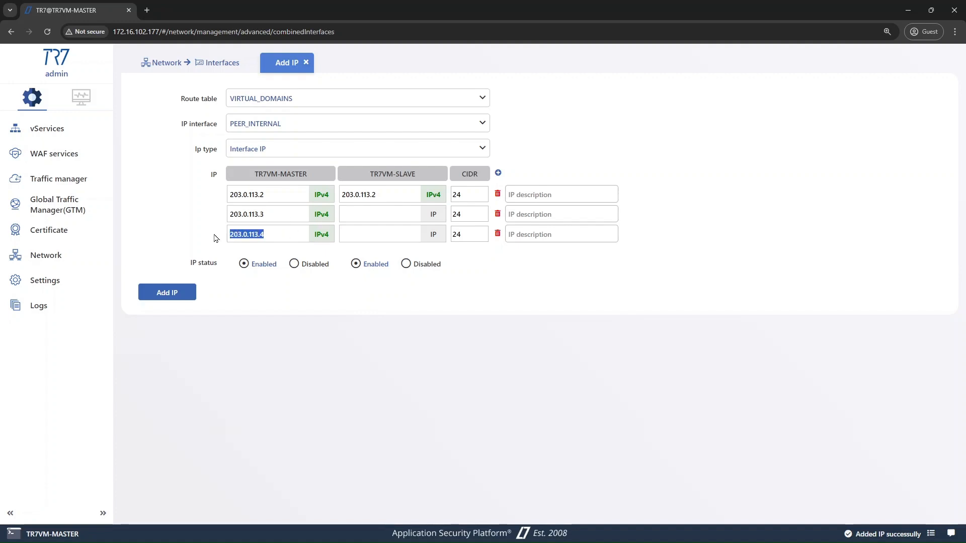
{"action": "key", "text": "ctrl+c"}
{"action": "left_click", "coordinate": [376, 237]}
{"action": "key", "text": "ctrl+v"}
{"action": "left_click_drag", "start_coordinate": [266, 215], "coordinate": [213, 224]}
{"action": "key", "text": "ctrl+c"}
{"action": "left_click", "coordinate": [386, 216]}
{"action": "key", "text": "ctrl+v"}
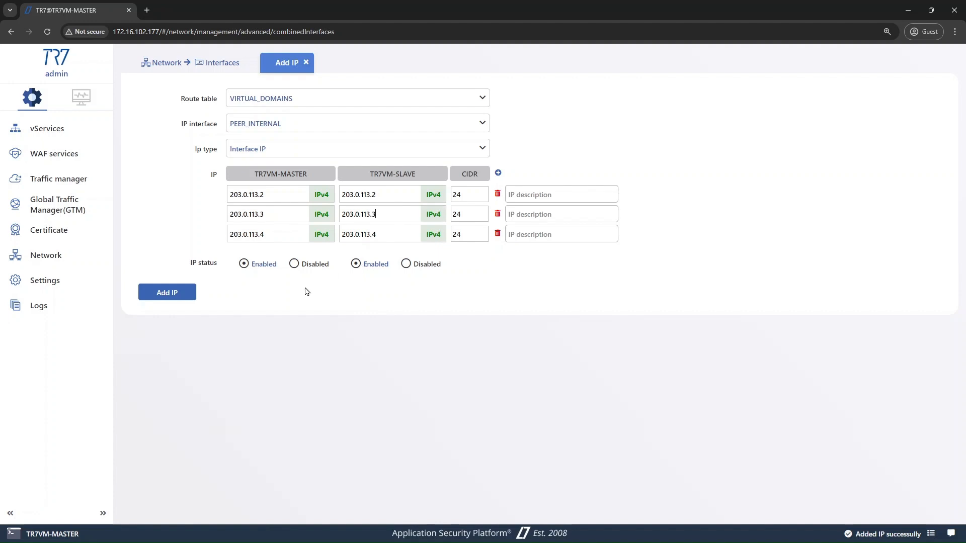
{"action": "left_click", "coordinate": [179, 295]}
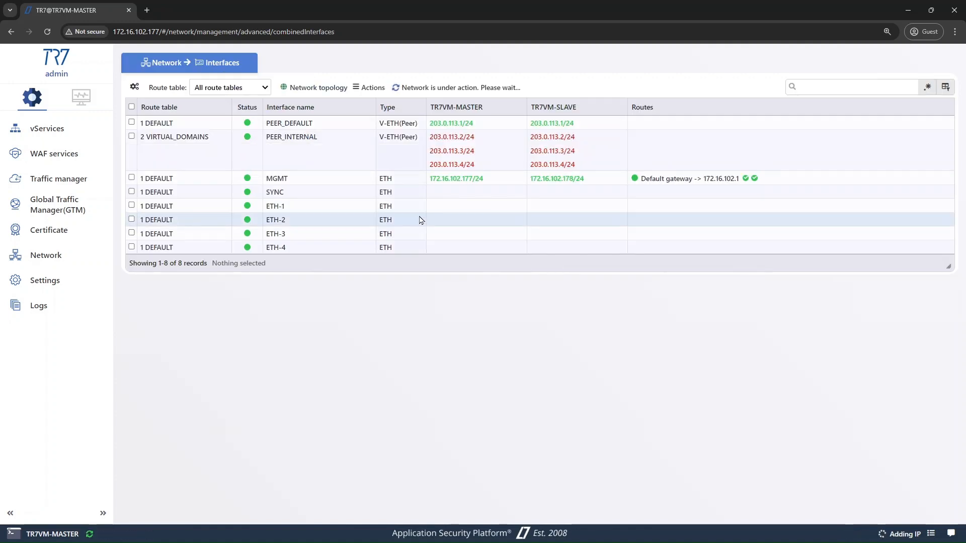
{"action": "mouse_move", "coordinate": [457, 138]}
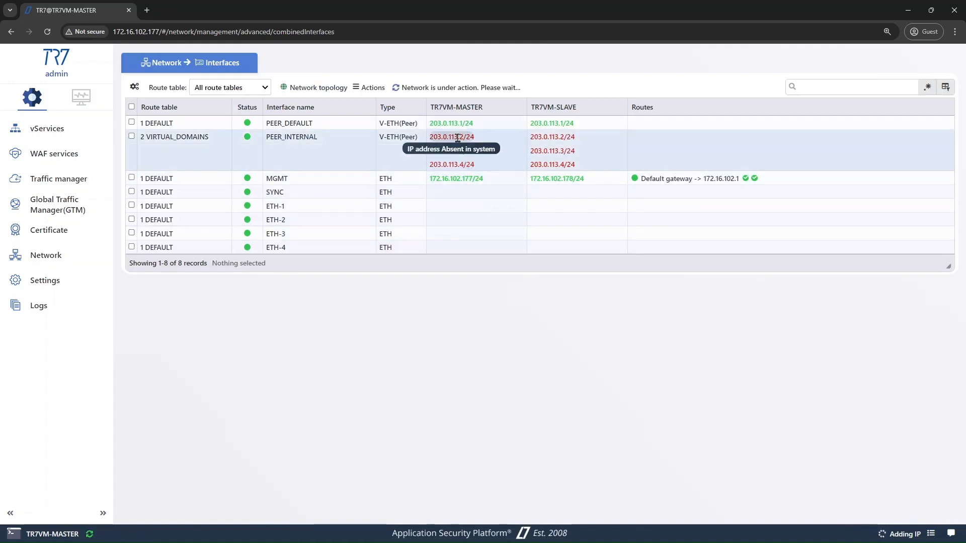
{"action": "mouse_move", "coordinate": [459, 163]}
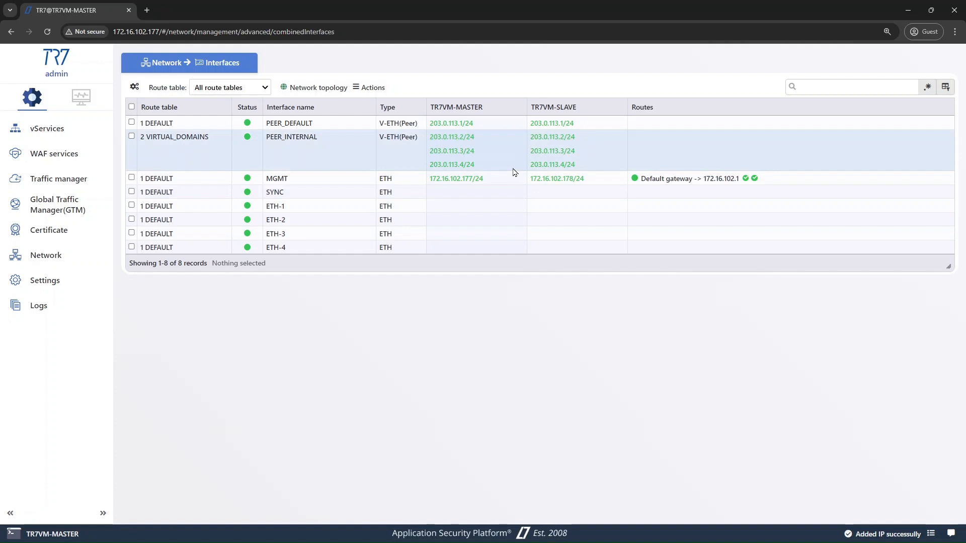
Step: Add a default gateway route through 203.0.113.1 to the PEER_INTERNAL interface, with no gateway monitoring
{"action": "right_click", "coordinate": [597, 150]}
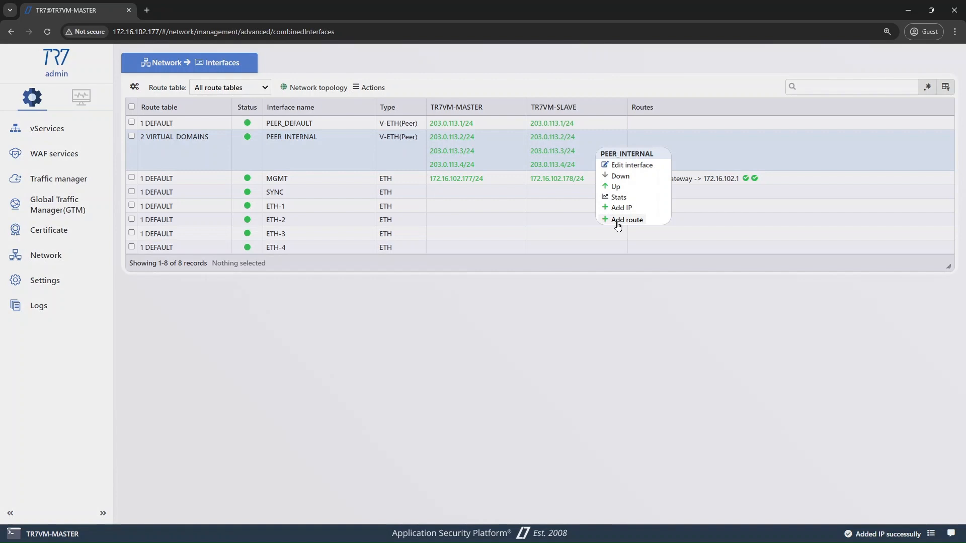
{"action": "left_click", "coordinate": [627, 219]}
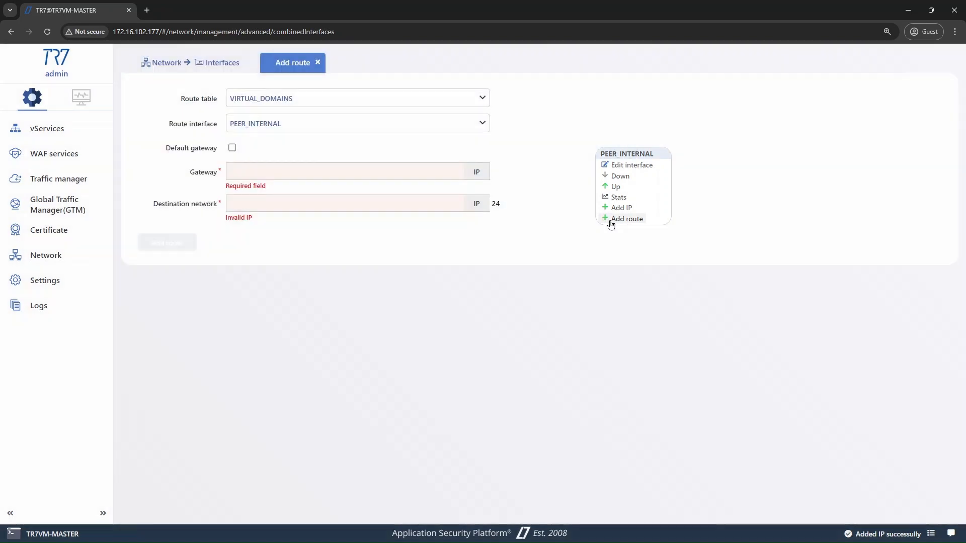
{"action": "left_click", "coordinate": [232, 149]}
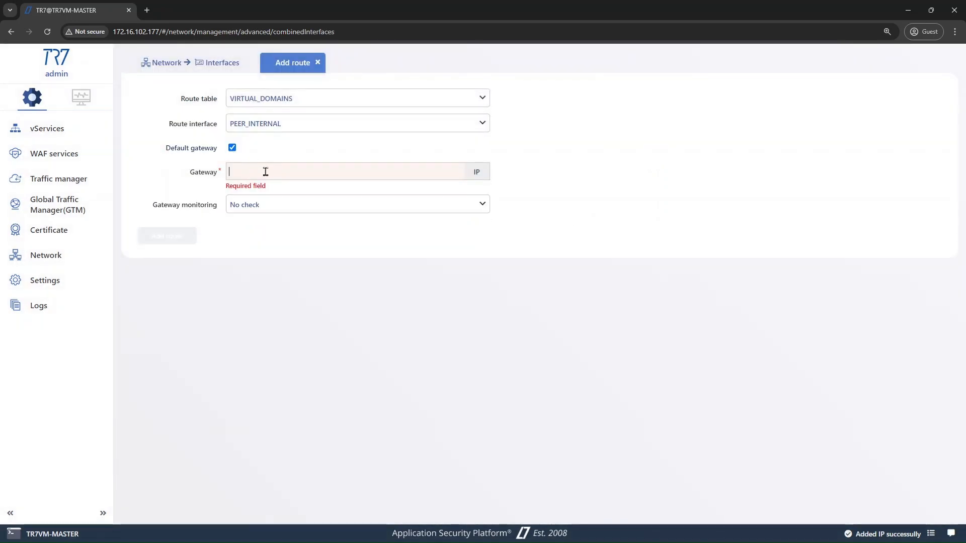
{"action": "type", "text": "203.0.113.1"}
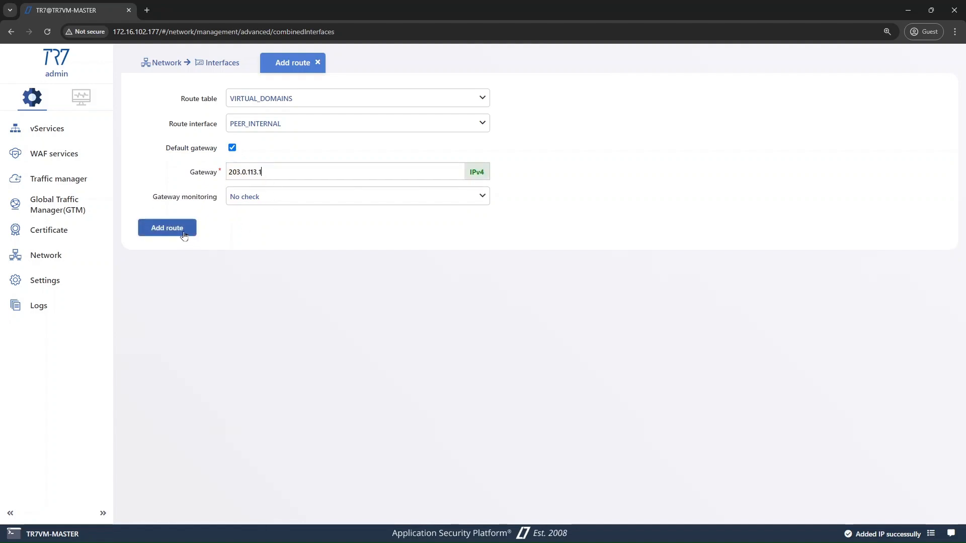
{"action": "left_click", "coordinate": [181, 233]}
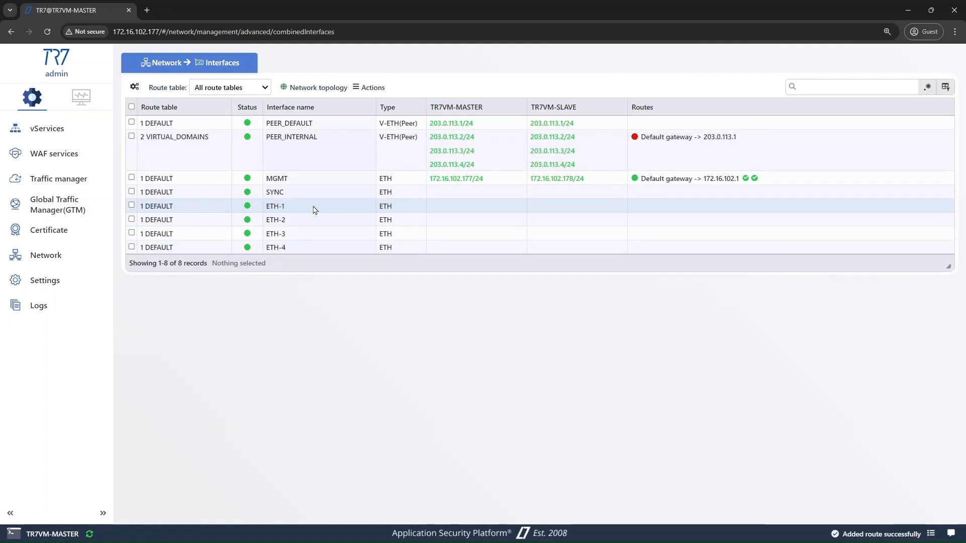
Step: Add 172.16.102.180 to the MGMT interface as a VIP with the Master role
{"action": "right_click", "coordinate": [421, 185]}
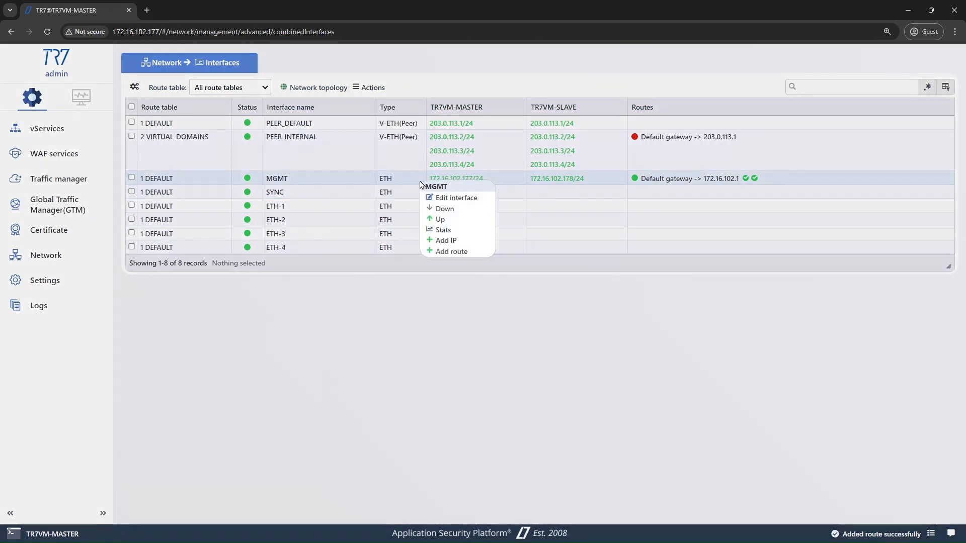
{"action": "left_click", "coordinate": [443, 242]}
{"action": "left_click", "coordinate": [276, 149]}
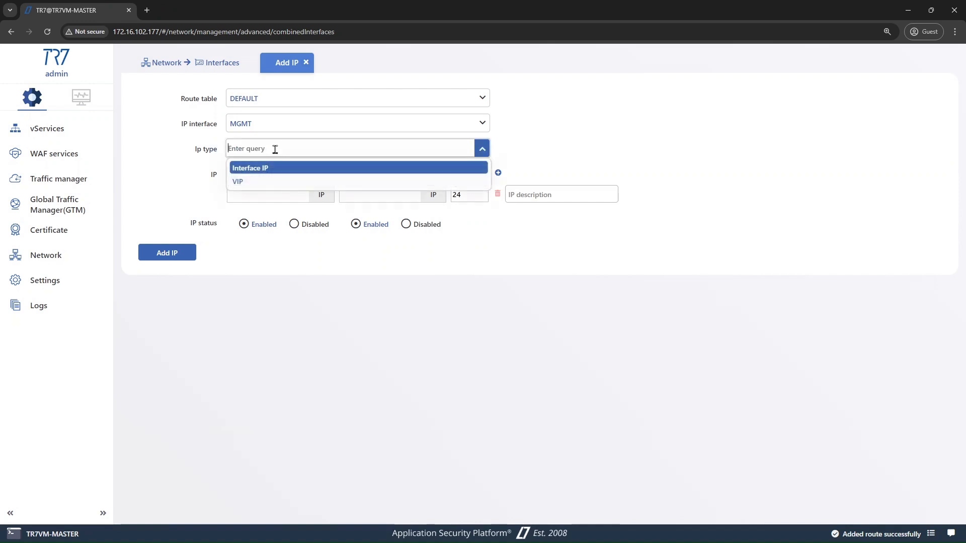
{"action": "left_click", "coordinate": [274, 186]}
{"action": "left_click", "coordinate": [273, 196]}
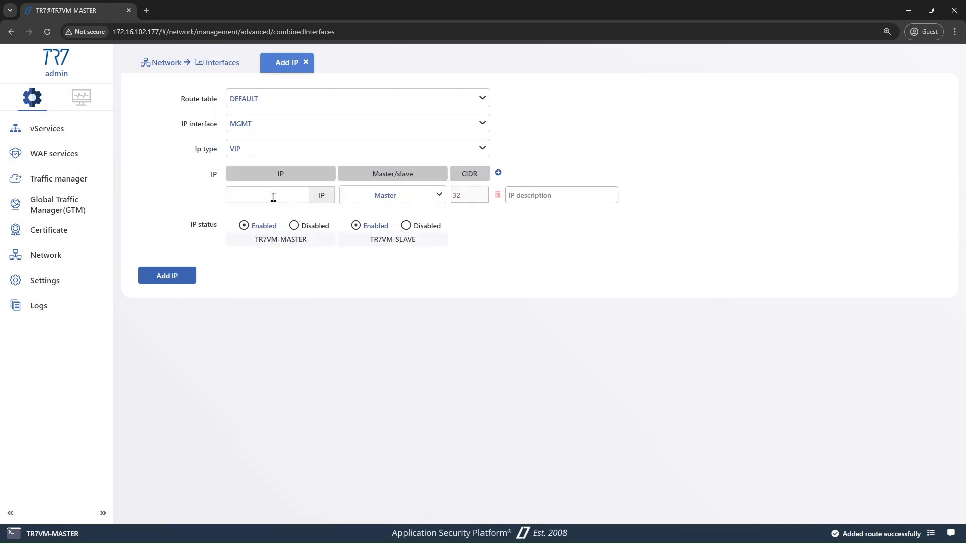
{"action": "type", "text": "172.16.102.180"}
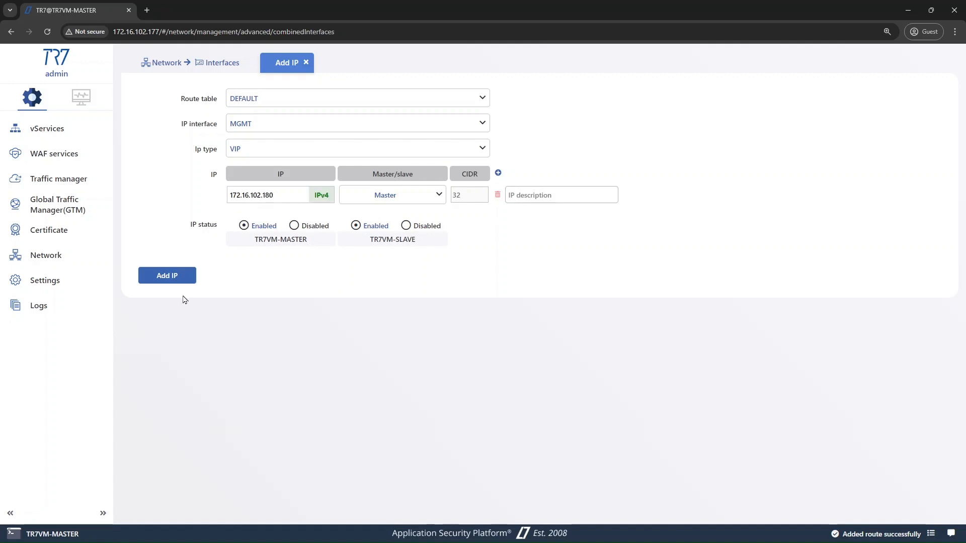
{"action": "left_click", "coordinate": [180, 277]}
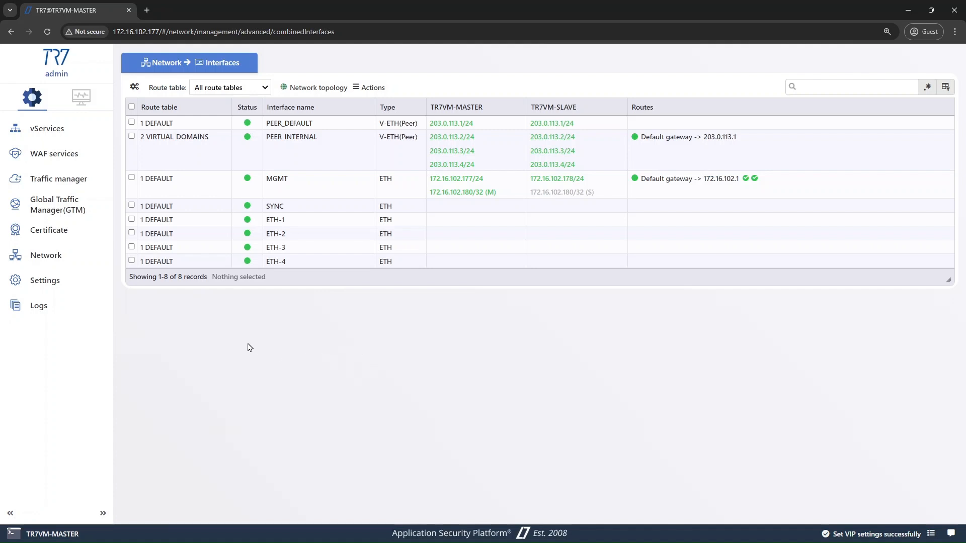
{"action": "left_click", "coordinate": [76, 135]}
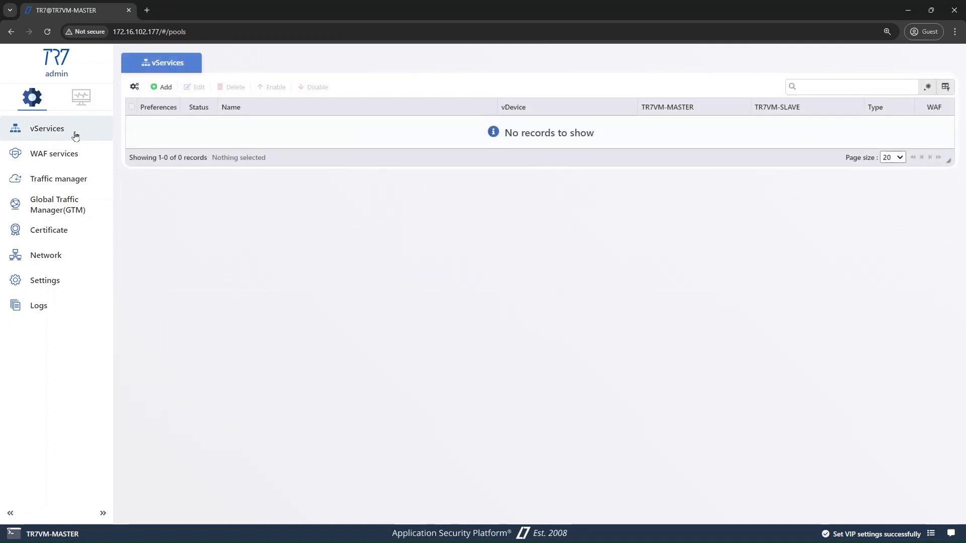
{"action": "left_click", "coordinate": [165, 88]}
{"action": "type", "text": "www.tr7"}
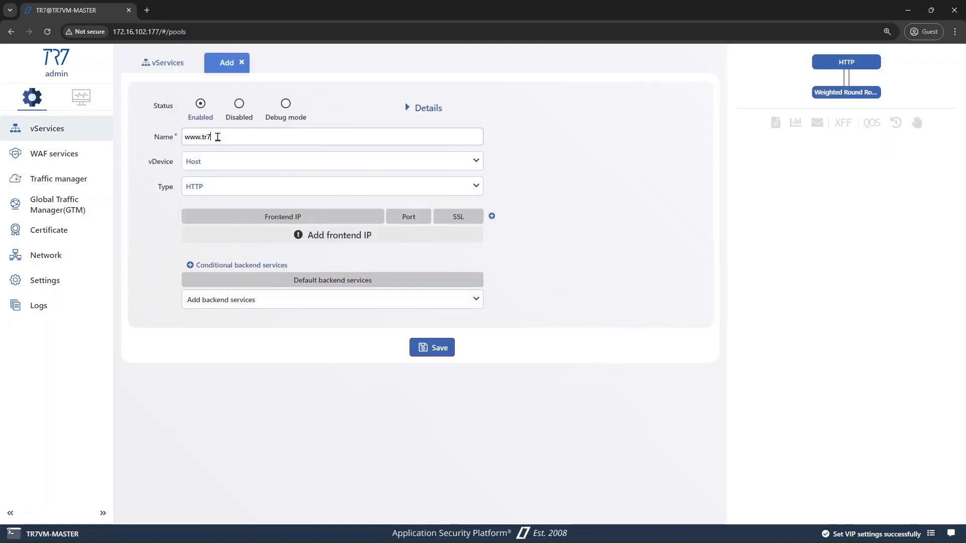
{"action": "left_click", "coordinate": [492, 216]}
{"action": "left_click", "coordinate": [492, 216]}
{"action": "left_click", "coordinate": [333, 236]}
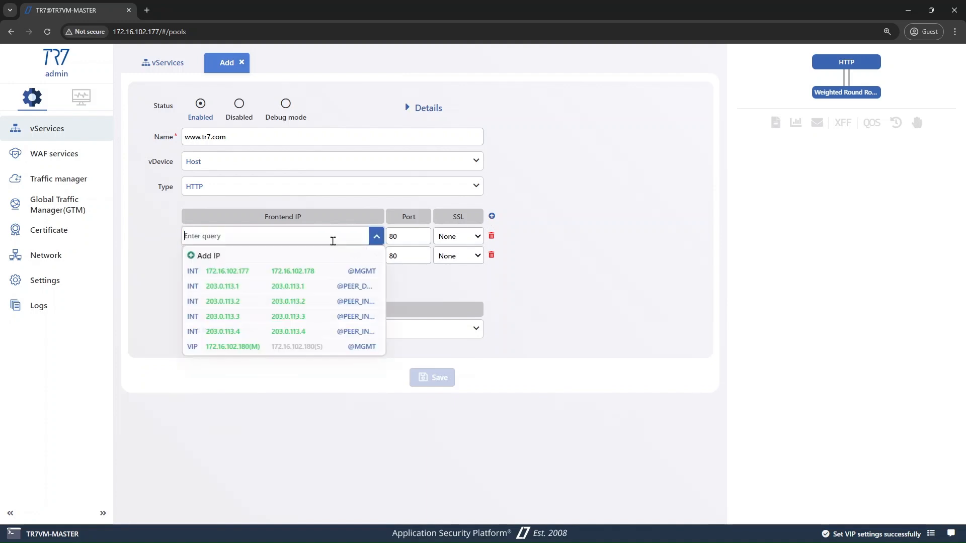
{"action": "left_click", "coordinate": [258, 301]}
{"action": "left_click", "coordinate": [252, 262]}
{"action": "left_click", "coordinate": [257, 321]}
Step: Set the second frontend entry to port 443 with SSL Terminate and assign the support.tr7.com certificate
{"action": "double_click", "coordinate": [394, 256]}
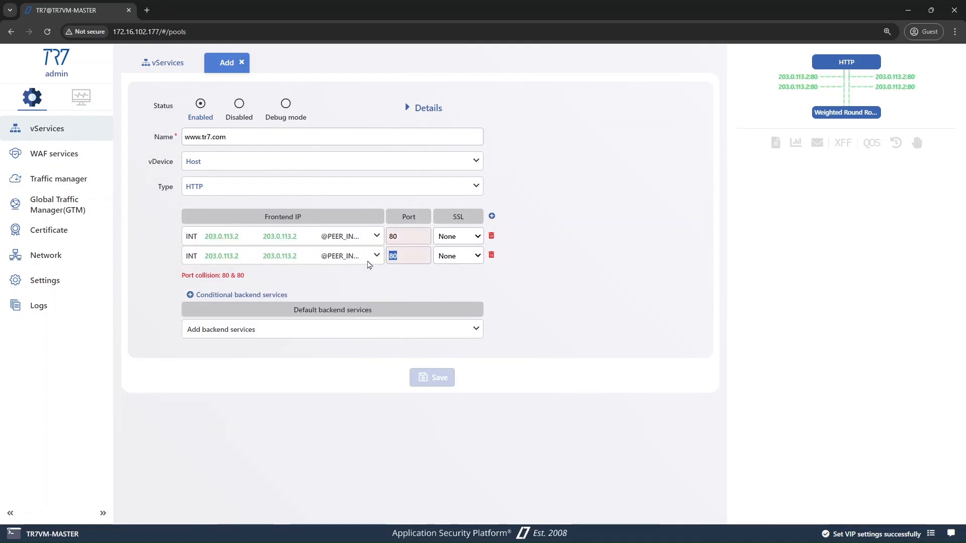
{"action": "type", "text": "443"}
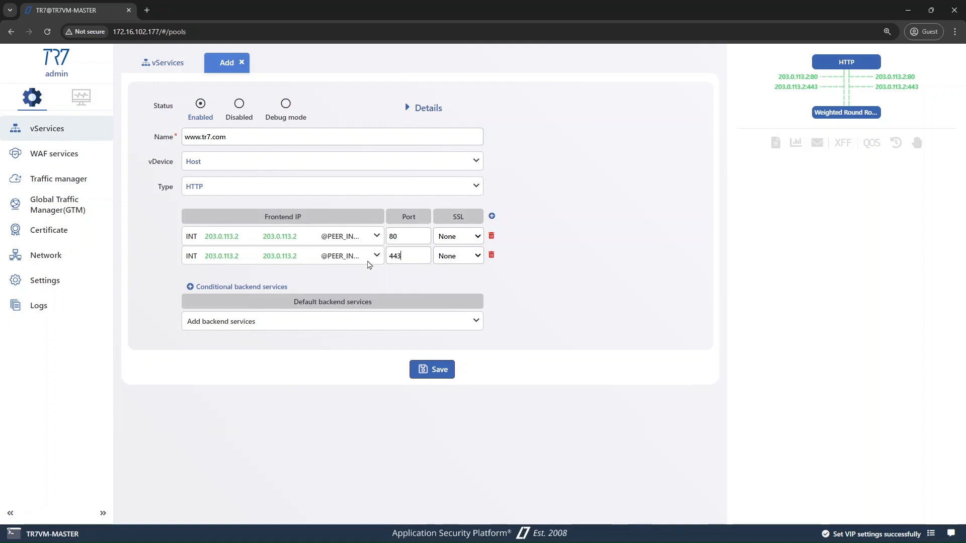
{"action": "left_click", "coordinate": [458, 256]}
{"action": "left_click", "coordinate": [451, 295]}
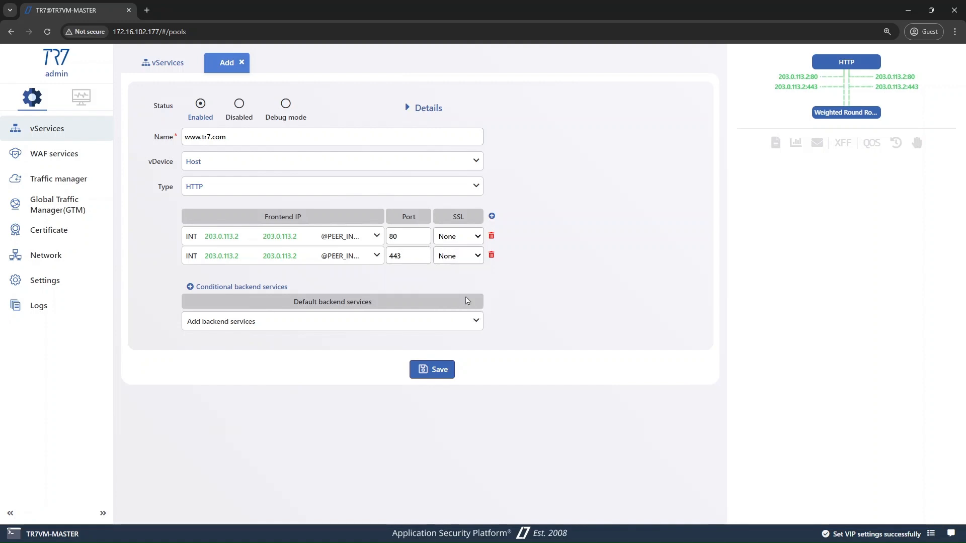
{"action": "left_click", "coordinate": [365, 285]}
{"action": "left_click", "coordinate": [281, 319]}
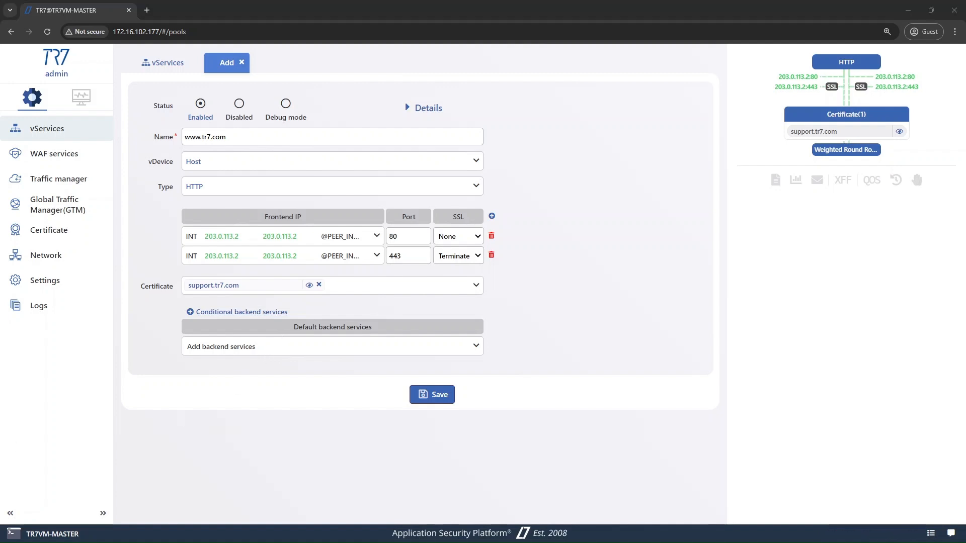
{"action": "left_click", "coordinate": [321, 356]}
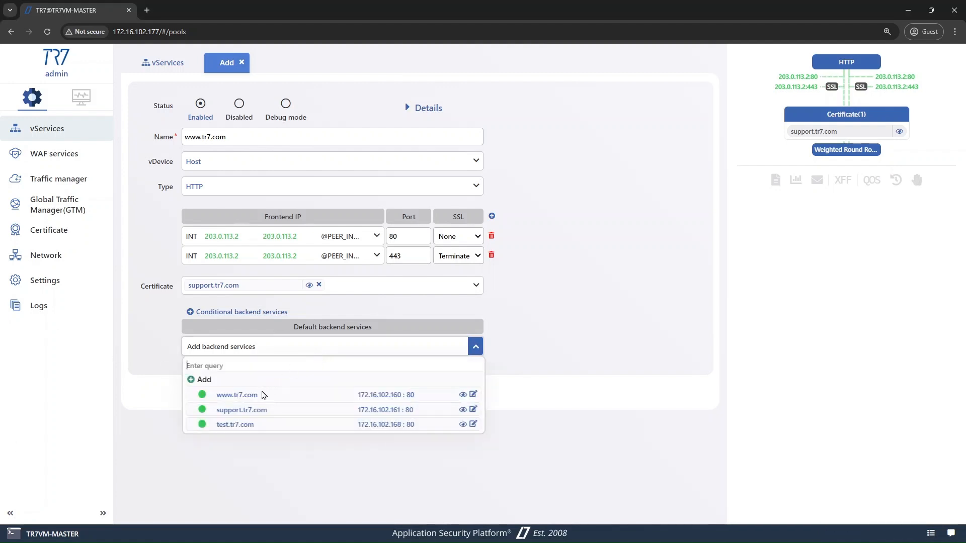
{"action": "left_click", "coordinate": [263, 396]}
{"action": "left_click", "coordinate": [427, 108]}
{"action": "left_click", "coordinate": [503, 131]}
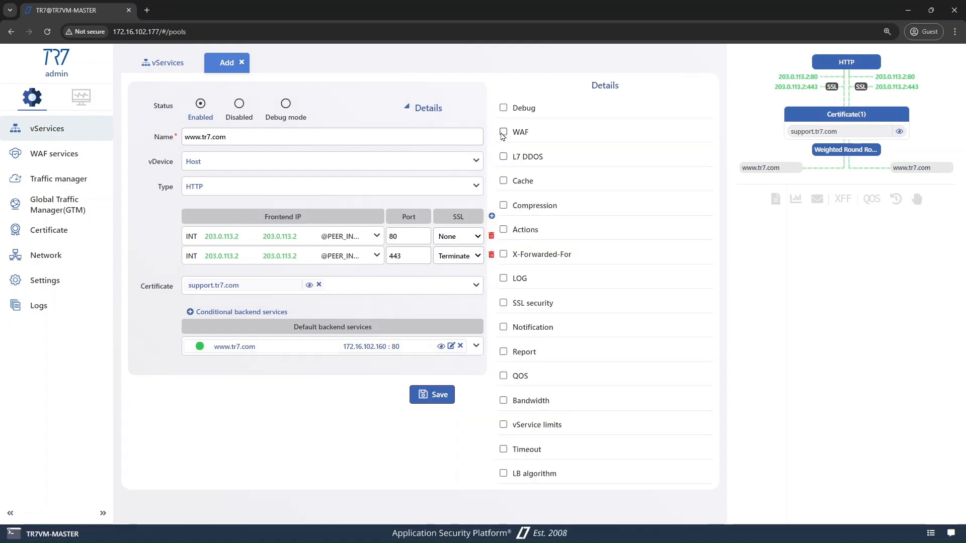
{"action": "left_click", "coordinate": [504, 109]}
{"action": "left_click", "coordinate": [504, 254]}
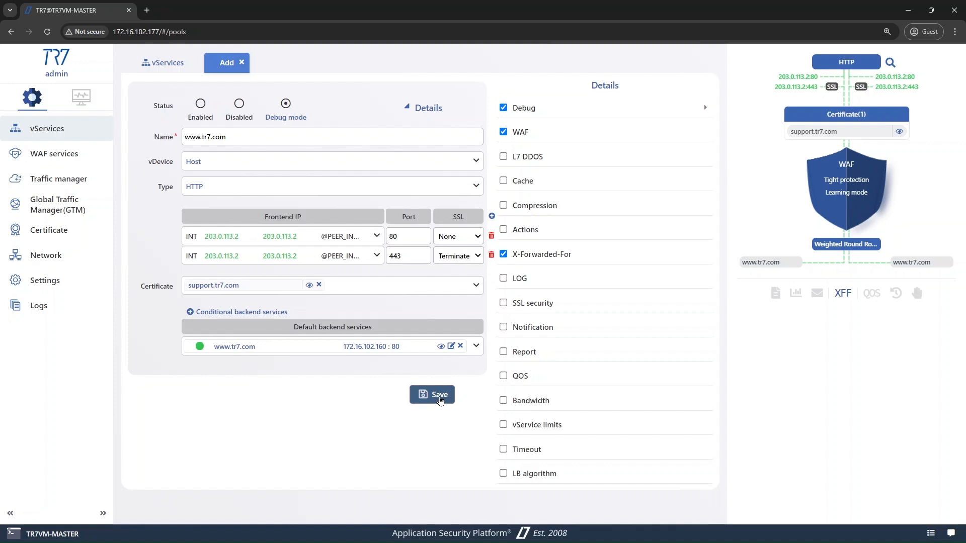
{"action": "left_click", "coordinate": [439, 397]}
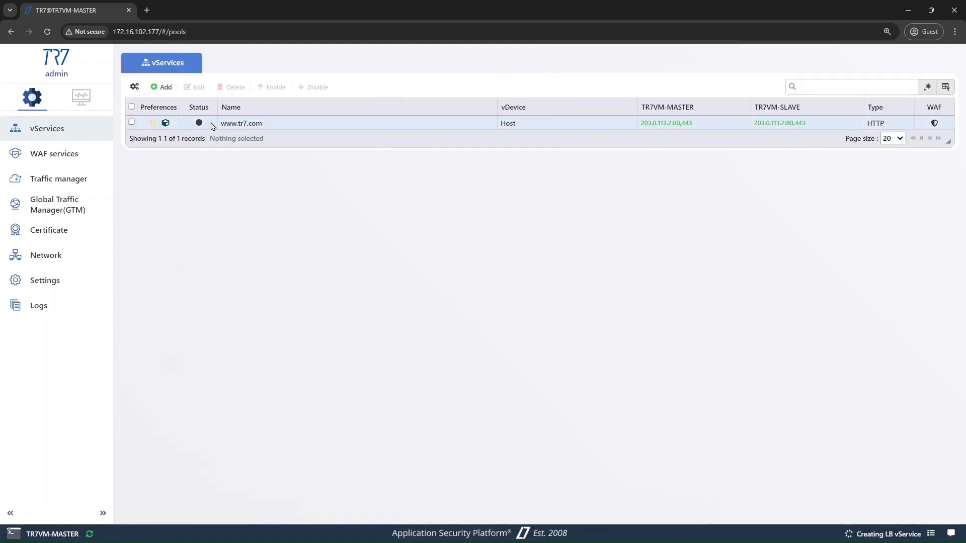
Step: Start another vService named support.tr7.com with two frontend entries, both on 203.0.113.3 of PEER_INTERNAL
{"action": "left_click", "coordinate": [161, 87]}
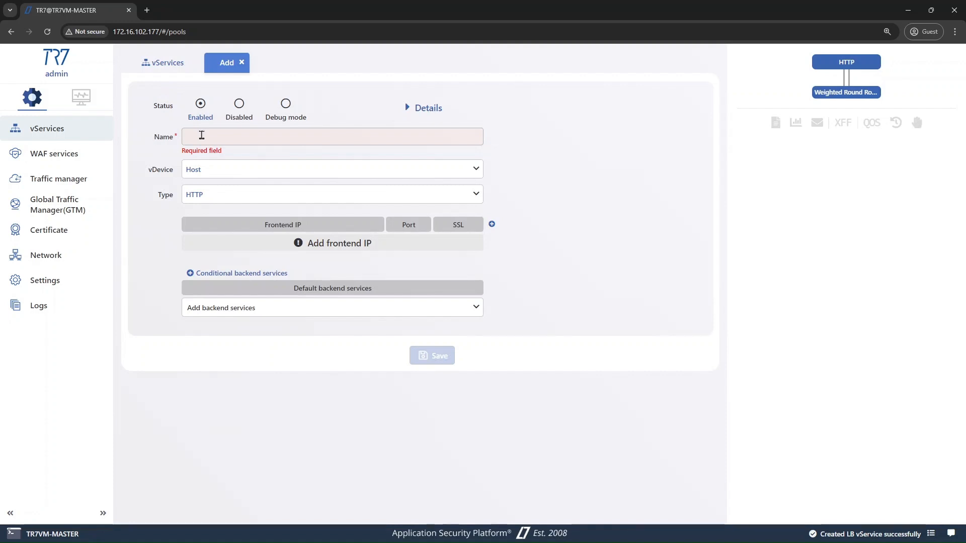
{"action": "left_click", "coordinate": [263, 313]}
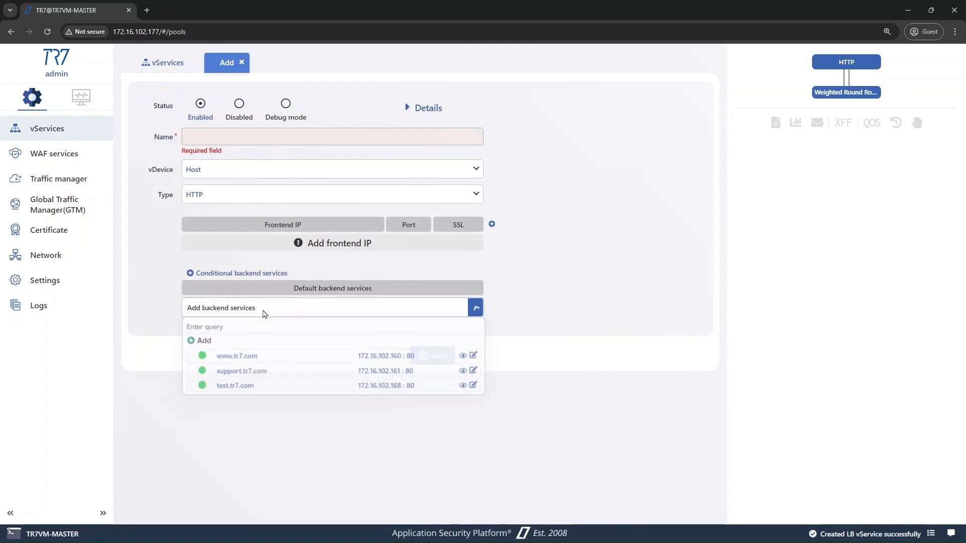
{"action": "left_click", "coordinate": [203, 139]}
{"action": "type", "text": "support"}
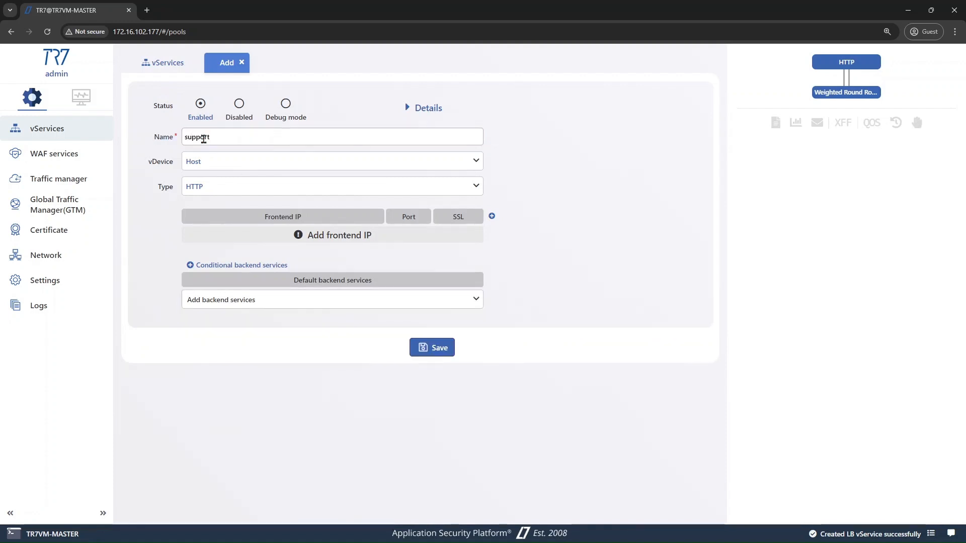
{"action": "type", "text": ".tr7.com"}
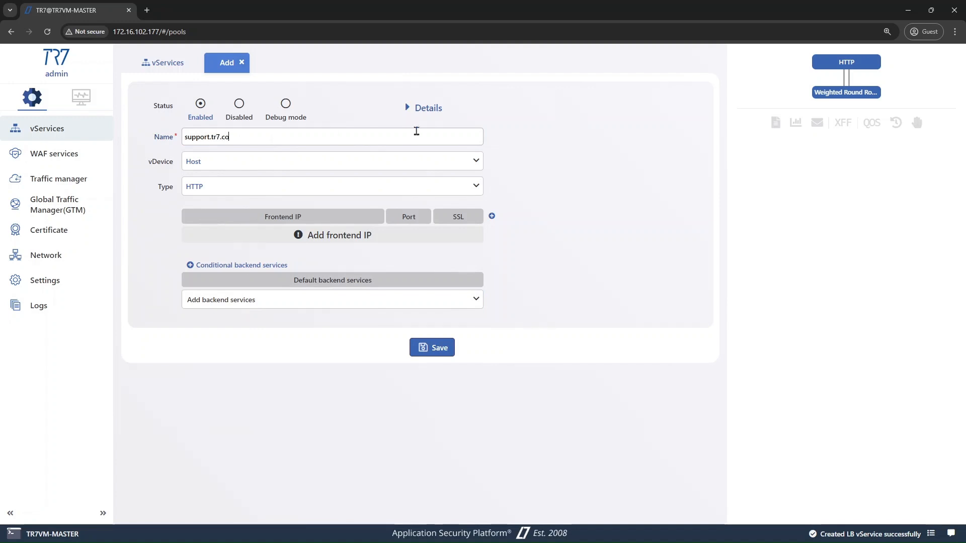
{"action": "double_click", "coordinate": [493, 217]}
{"action": "left_click", "coordinate": [303, 235]}
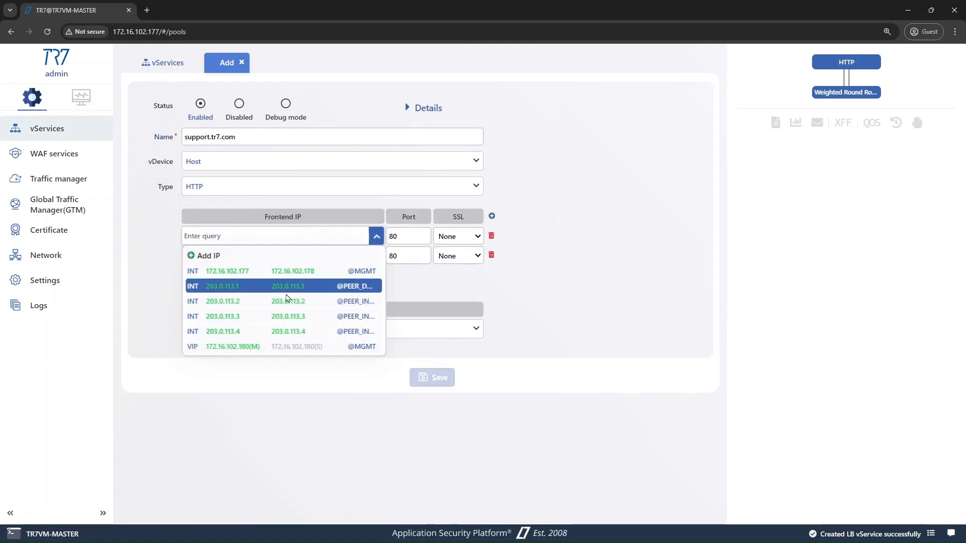
{"action": "left_click", "coordinate": [279, 318]}
{"action": "left_click", "coordinate": [276, 256]}
{"action": "left_click", "coordinate": [256, 332]}
Step: Set the port 80 frontend to SSL Redirect and the second to Terminate on port 443 with the support.tr7.com certificate
{"action": "left_click", "coordinate": [458, 236]}
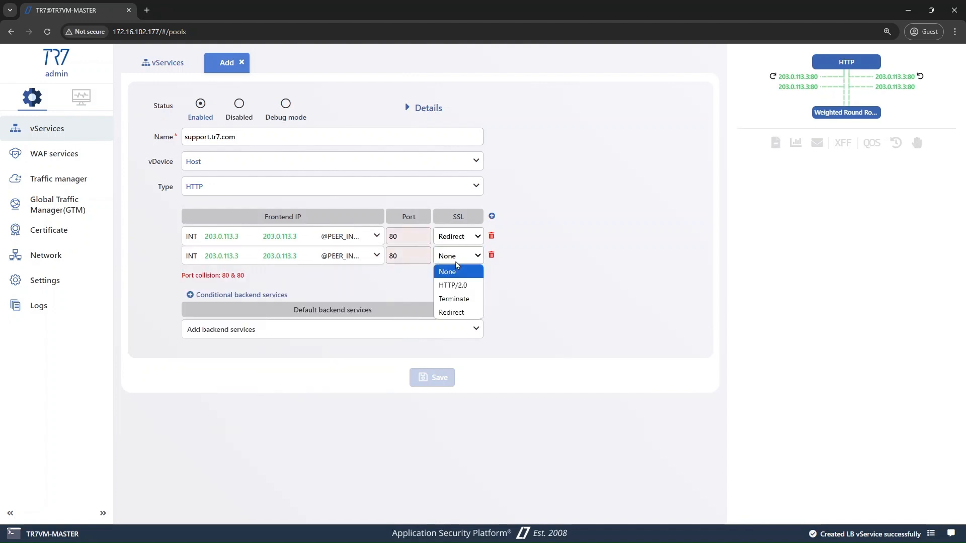
{"action": "left_click", "coordinate": [459, 299]}
{"action": "left_click", "coordinate": [324, 293]}
{"action": "left_click", "coordinate": [266, 328]}
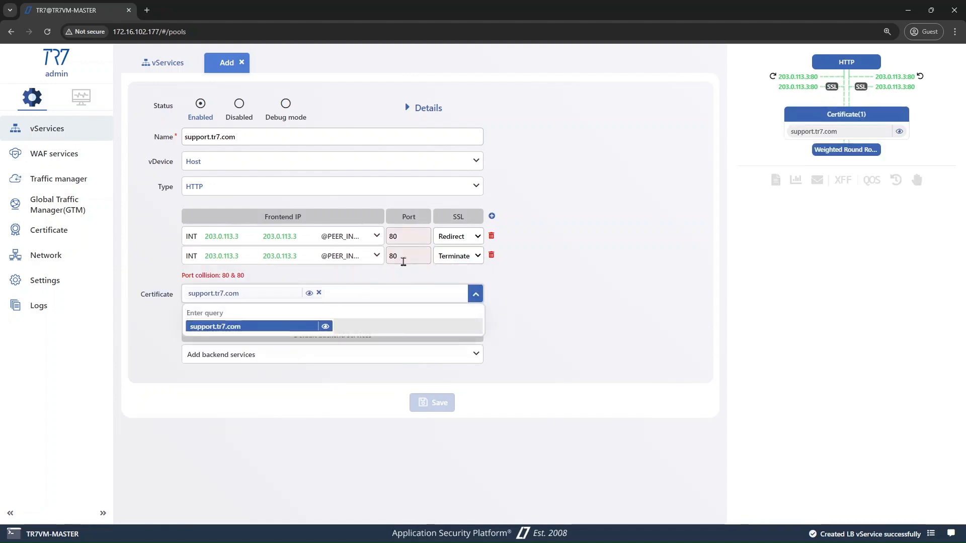
{"action": "double_click", "coordinate": [396, 255]}
{"action": "type", "text": "443"}
Step: Assign support.tr7.com as the default backend service and enable LOG and Report in the vService details
{"action": "left_click", "coordinate": [298, 346]}
{"action": "left_click", "coordinate": [253, 412]}
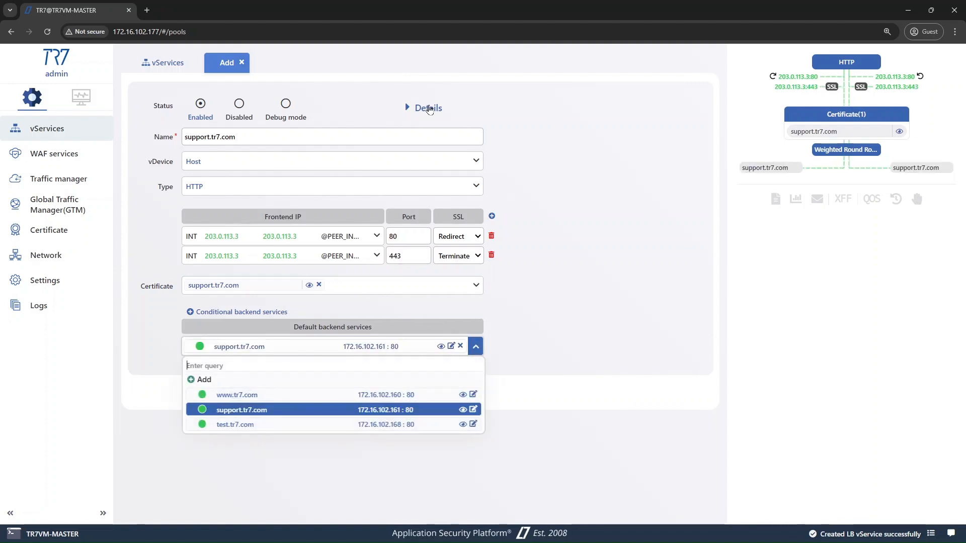
{"action": "left_click", "coordinate": [423, 108]}
{"action": "left_click", "coordinate": [504, 279]}
{"action": "left_click", "coordinate": [503, 378]}
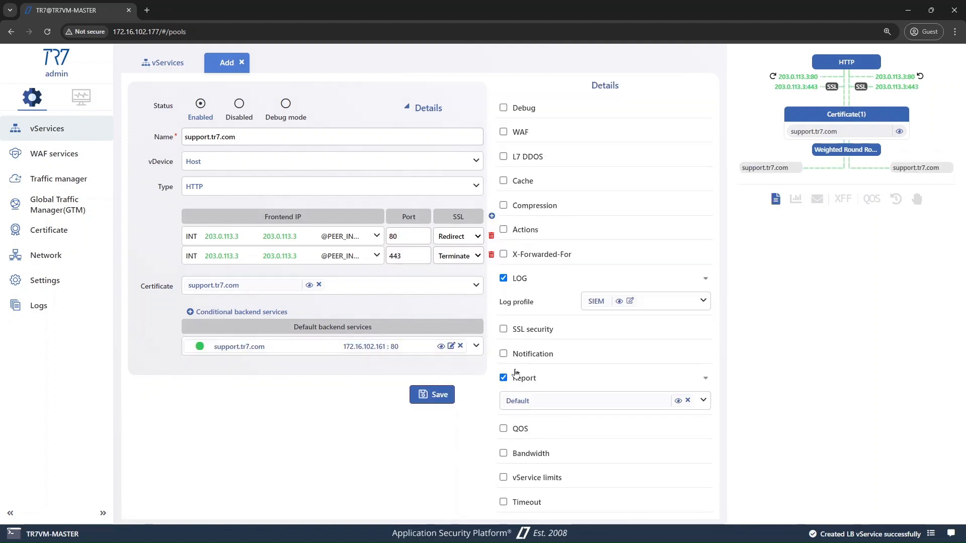
Step: Enable a total bandwidth limit of 50 Mbps for support.tr7.com and save the vService
{"action": "scroll", "coordinate": [504, 463], "scroll_direction": "down", "scroll_amount": 1}
{"action": "left_click", "coordinate": [503, 429]}
{"action": "left_click", "coordinate": [617, 451]}
{"action": "type", "text": "50"}
{"action": "left_click", "coordinate": [683, 451]}
{"action": "left_click", "coordinate": [679, 481]}
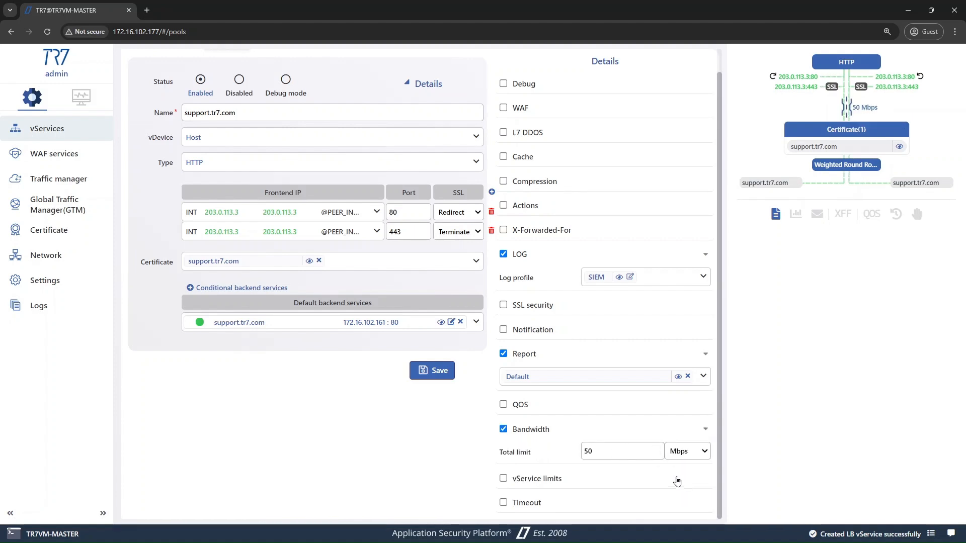
{"action": "left_click", "coordinate": [432, 371]}
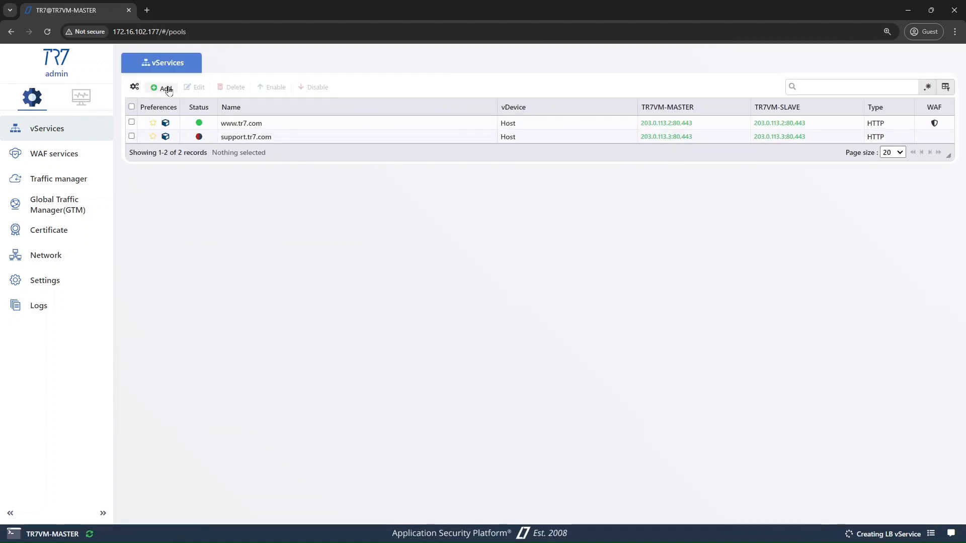
Step: Start a third vService named test.tr7.com with two frontend entries, both on 203.0.113.4 of PEER_INTERNAL
{"action": "left_click", "coordinate": [160, 89]}
{"action": "left_click", "coordinate": [256, 140]}
{"action": "type", "text": "test.tr7.com"}
{"action": "left_click", "coordinate": [491, 216]}
{"action": "left_click", "coordinate": [491, 216]}
{"action": "left_click", "coordinate": [352, 236]}
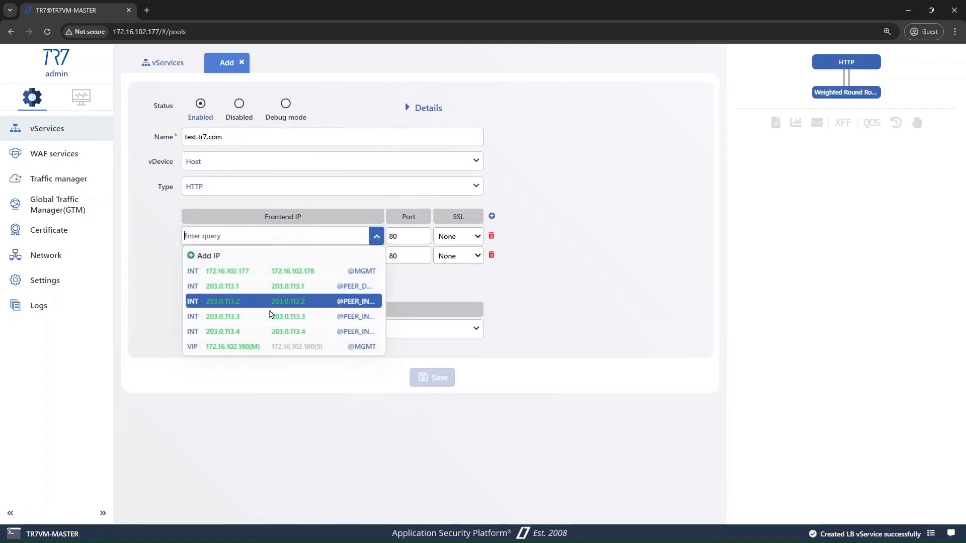
{"action": "left_click", "coordinate": [265, 329]}
{"action": "left_click", "coordinate": [246, 255]}
{"action": "left_click", "coordinate": [264, 349]}
Step: Give the second test.tr7.com frontend port 443 and SSL Terminate, using the support.tr7.com certificate
{"action": "left_click_drag", "start_coordinate": [406, 257], "coordinate": [379, 259]}
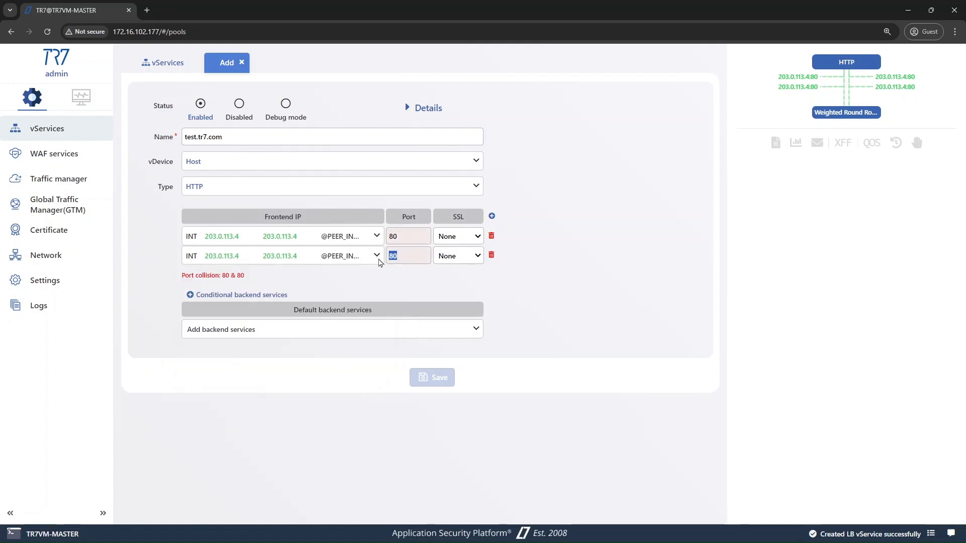
{"action": "type", "text": "443"}
{"action": "left_click", "coordinate": [458, 256]}
{"action": "left_click", "coordinate": [456, 283]}
{"action": "left_click", "coordinate": [339, 286]}
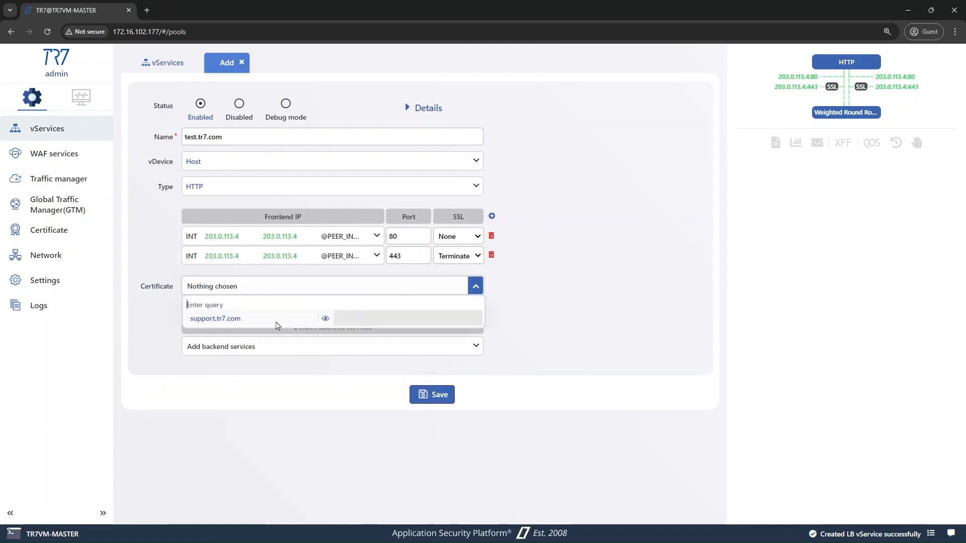
{"action": "left_click", "coordinate": [271, 319]}
Step: Assign test.tr7.com as the default backend service and enable Debug, L7 DDOS and Compression in the details
{"action": "left_click", "coordinate": [272, 347]}
{"action": "left_click", "coordinate": [255, 425]}
{"action": "left_click", "coordinate": [428, 108]}
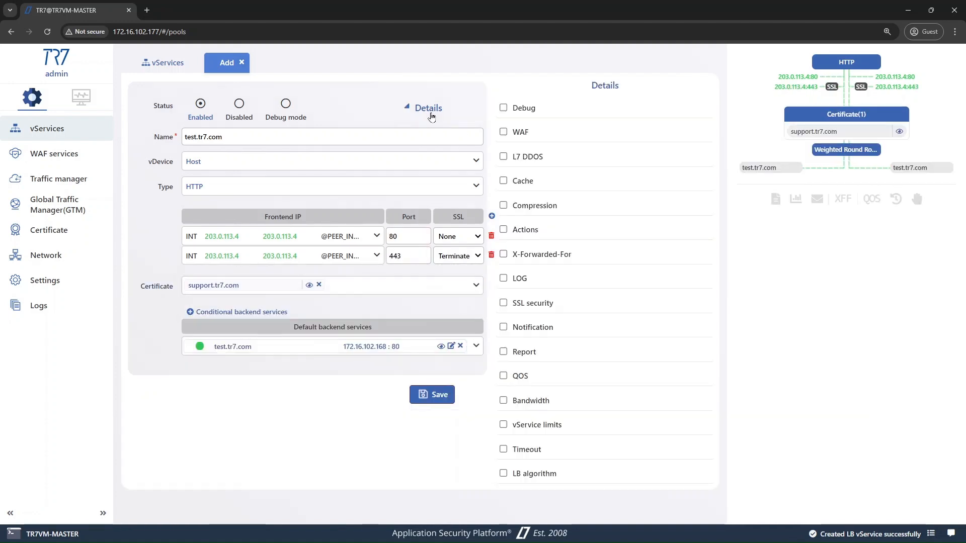
{"action": "left_click", "coordinate": [503, 108]}
{"action": "left_click", "coordinate": [504, 157]}
{"action": "left_click", "coordinate": [503, 277]}
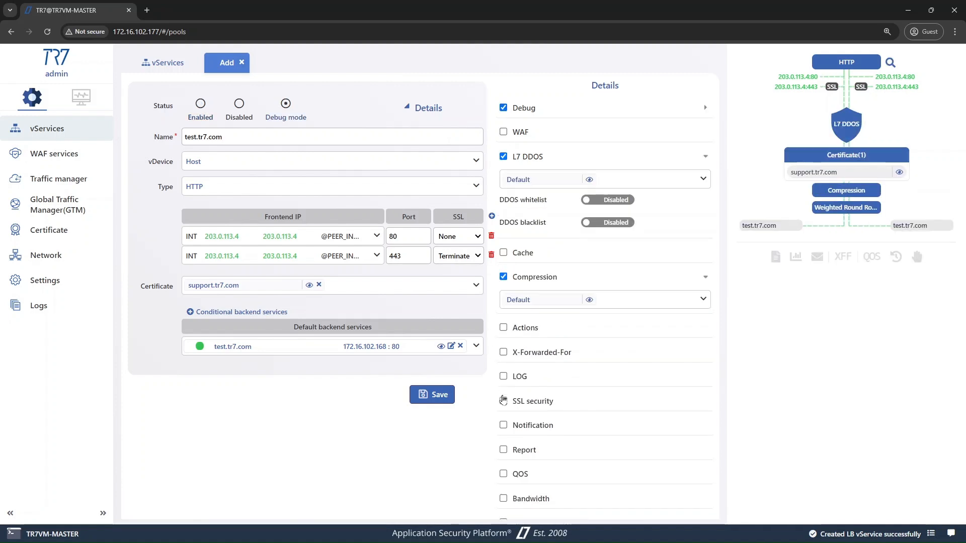
Step: Enable LOG in the details of test.tr7.com and save the vService
{"action": "left_click", "coordinate": [503, 377]}
{"action": "scroll", "coordinate": [508, 426], "scroll_direction": "down", "scroll_amount": 1}
{"action": "left_click", "coordinate": [504, 426]}
{"action": "scroll", "coordinate": [471, 405], "scroll_direction": "up", "scroll_amount": 1}
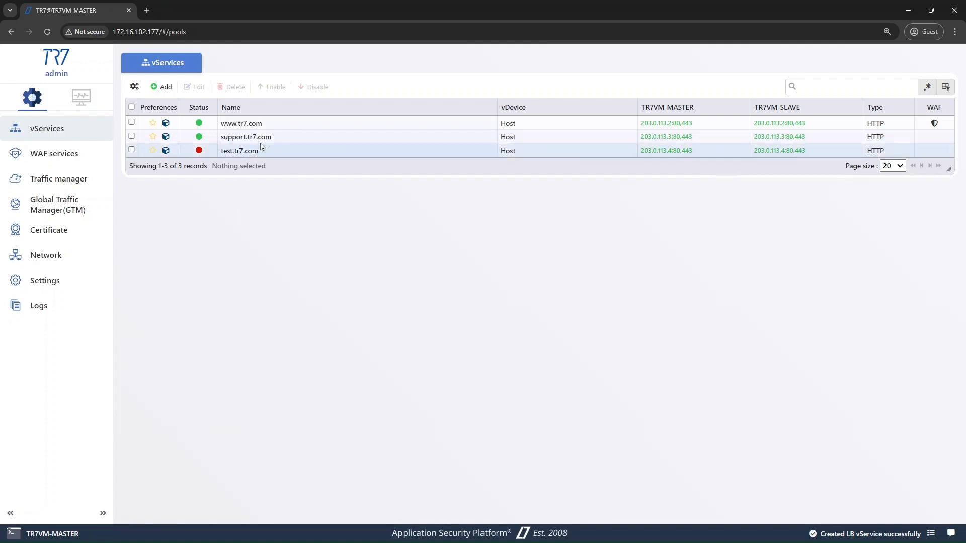
Step: Start a new backend service named V-HOST_www.tr7.com:80 with the address 203.0.113.2 and port 80
{"action": "mouse_move", "coordinate": [112, 185]}
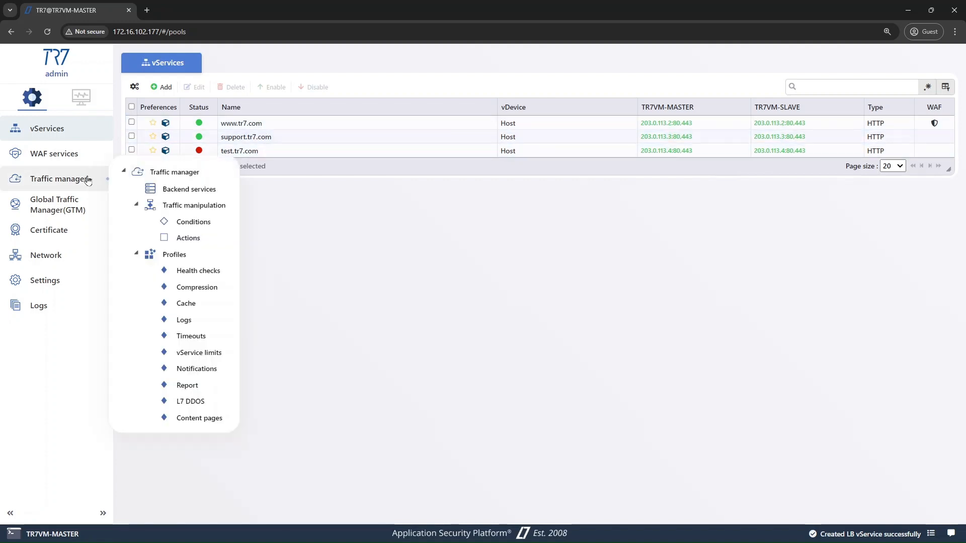
{"action": "left_click", "coordinate": [160, 195]}
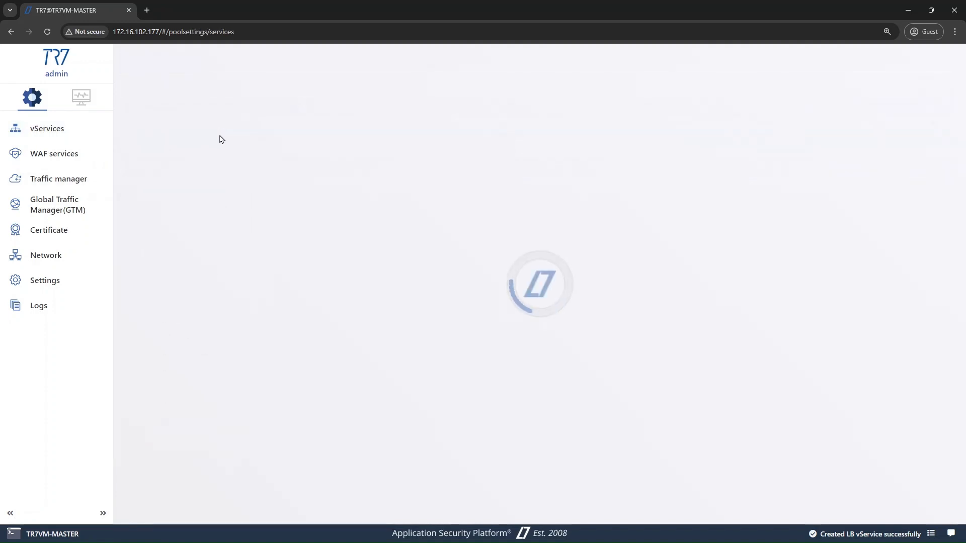
{"action": "left_click", "coordinate": [163, 88]}
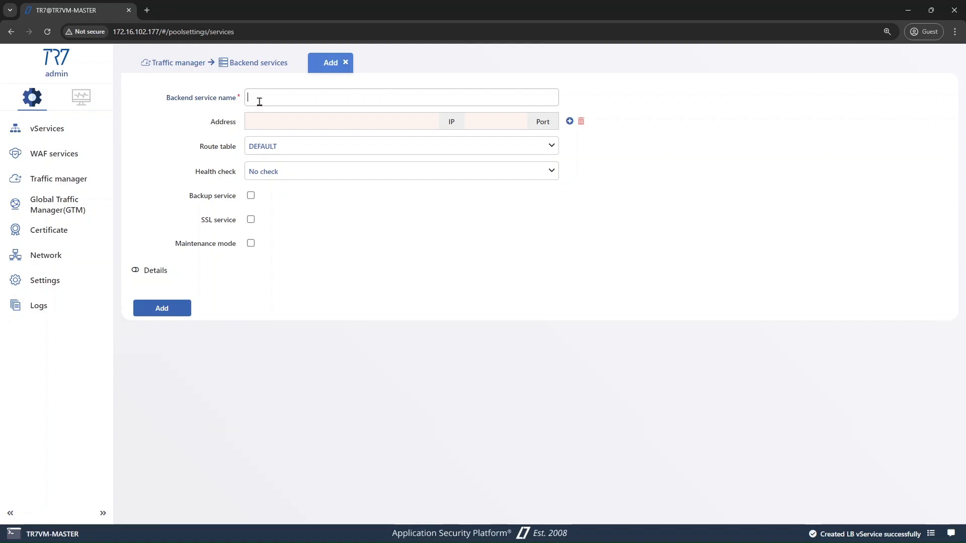
{"action": "type", "text": "V"}
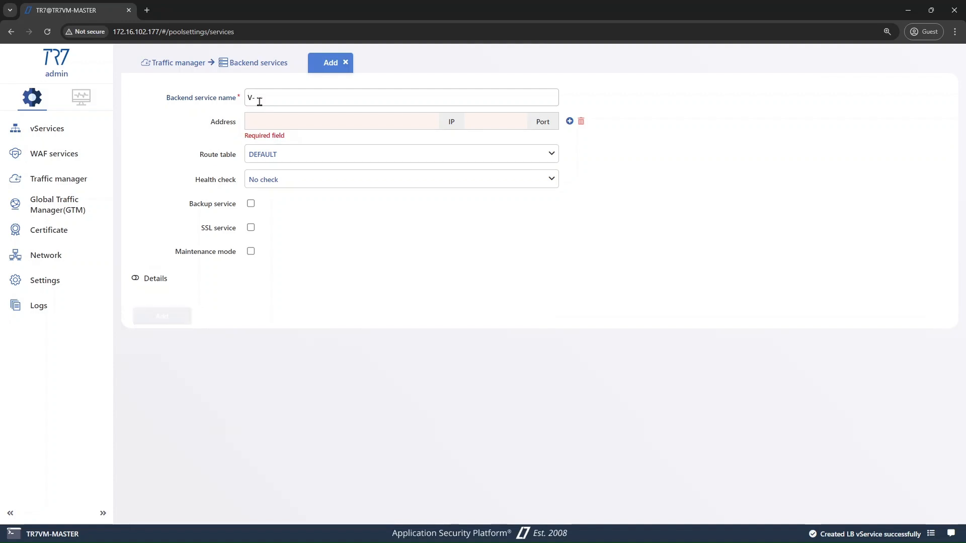
{"action": "type", "text": "-HOST_www.tr7.com:80"}
{"action": "left_click", "coordinate": [335, 121]}
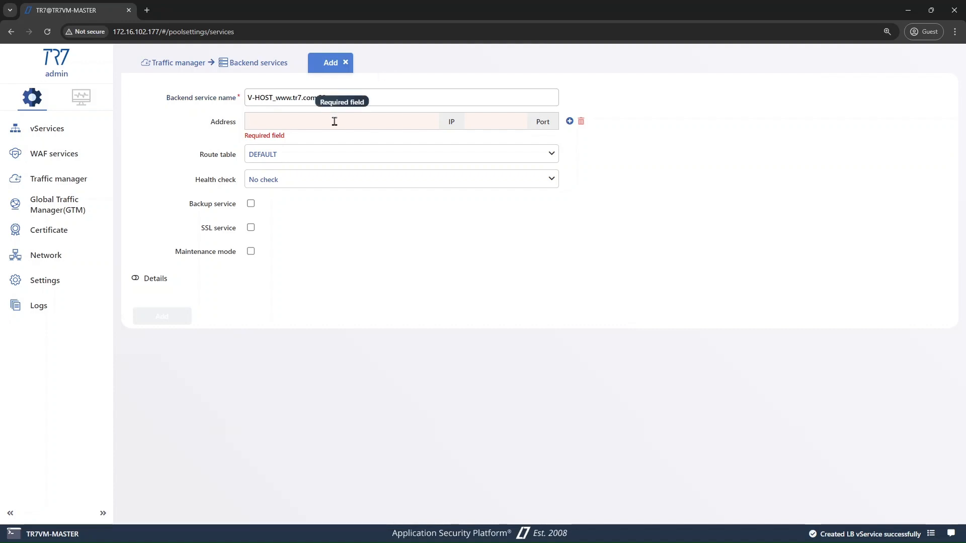
{"action": "type", "text": "203.0.113.2"}
{"action": "key", "text": "Tab"}
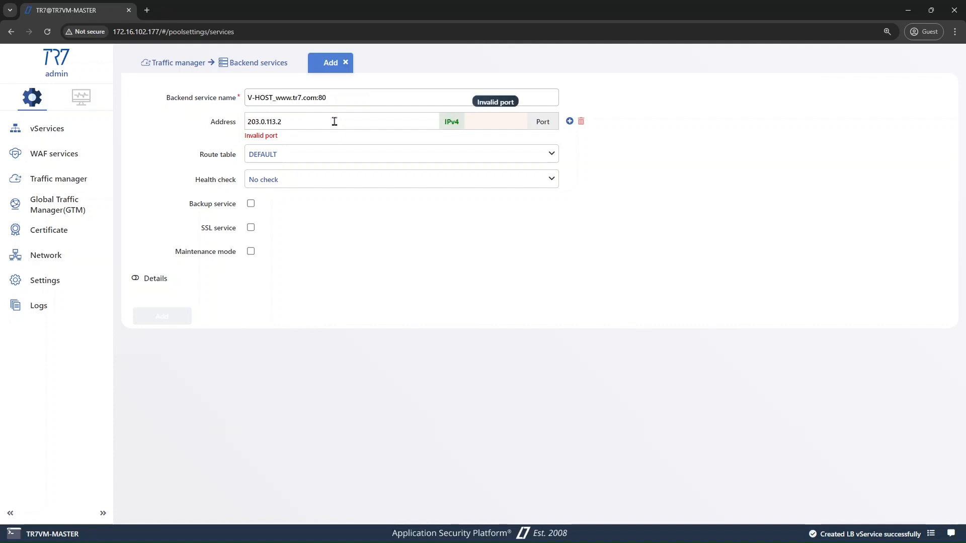
{"action": "type", "text": "80"}
Step: Add a second address to the www backend service, using 203.0.113.2 with port 443
{"action": "left_click", "coordinate": [568, 121]}
{"action": "double_click", "coordinate": [373, 125]}
{"action": "key", "text": "ctrl+c"}
{"action": "left_click", "coordinate": [430, 140]}
{"action": "key", "text": "ctrl+v"}
{"action": "left_click", "coordinate": [492, 141]}
{"action": "type", "text": "44"}
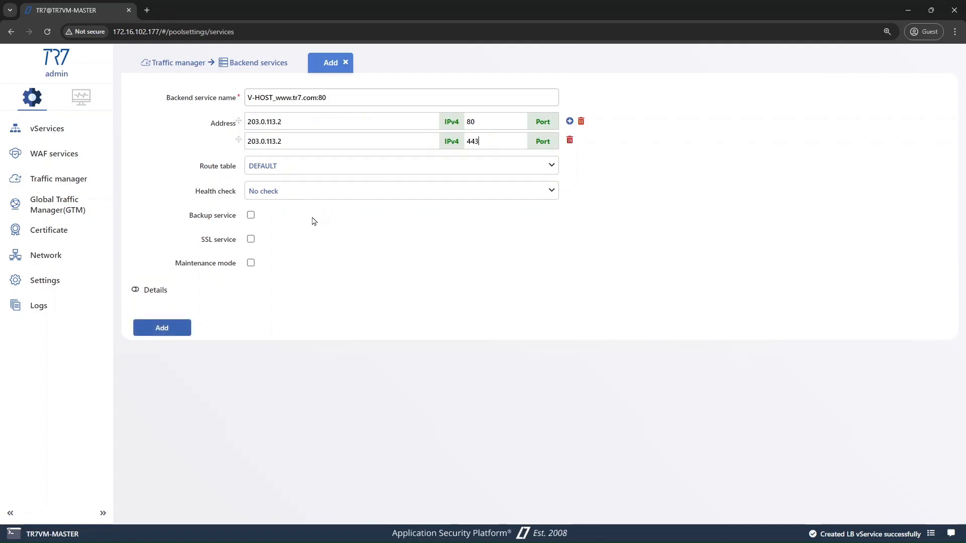
Step: Set SNAT to Use client IP in the details and add the www backend services
{"action": "left_click", "coordinate": [155, 290]}
{"action": "left_click", "coordinate": [259, 334]}
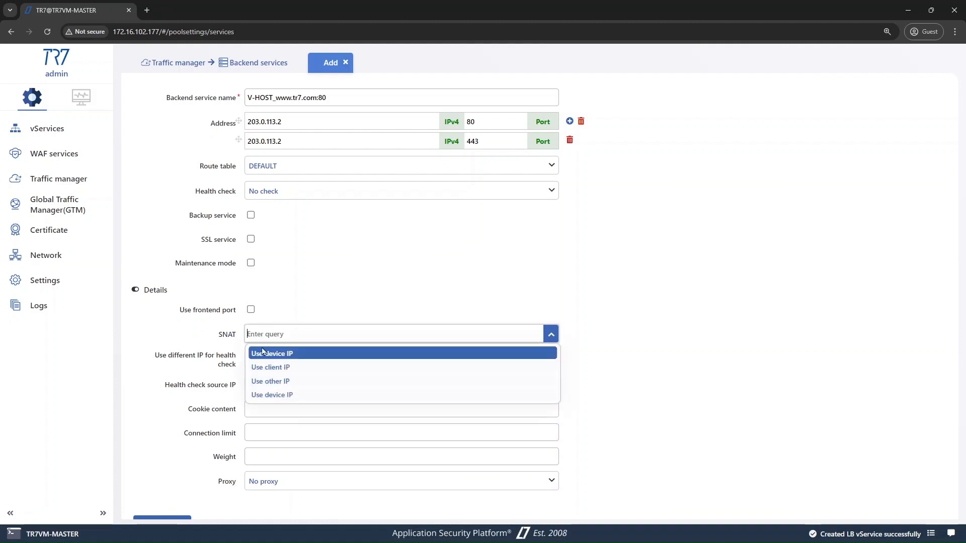
{"action": "left_click", "coordinate": [290, 368]}
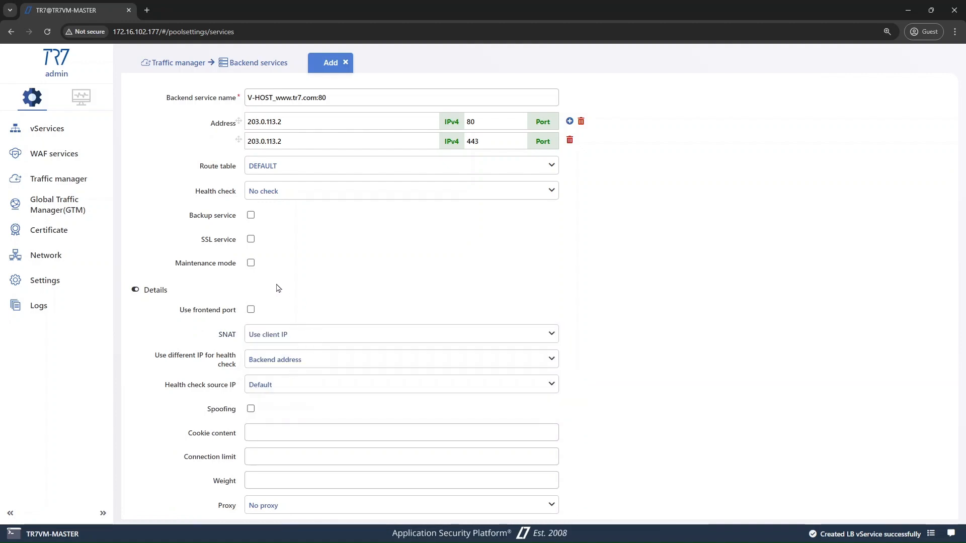
{"action": "triple_click", "coordinate": [222, 242]}
{"action": "left_click", "coordinate": [214, 273]}
{"action": "scroll", "coordinate": [221, 221], "scroll_direction": "down", "scroll_amount": 1}
{"action": "scroll", "coordinate": [222, 222], "scroll_direction": "up", "scroll_amount": 1}
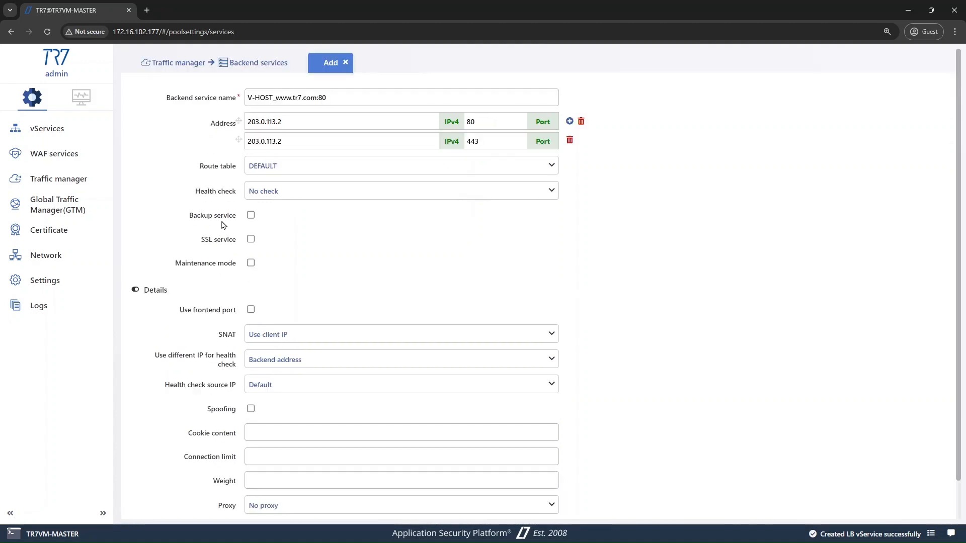
{"action": "scroll", "coordinate": [223, 225], "scroll_direction": "down", "scroll_amount": 1}
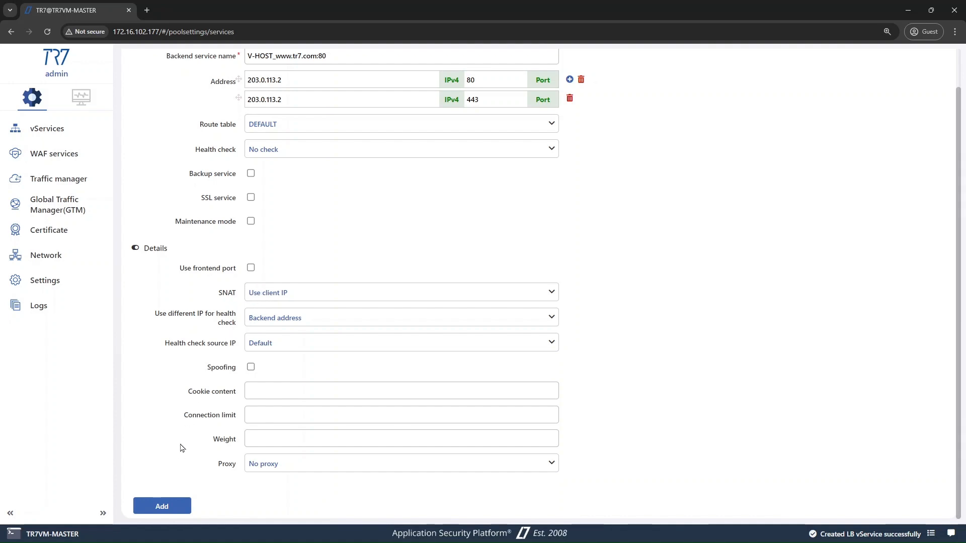
{"action": "left_click", "coordinate": [168, 507]}
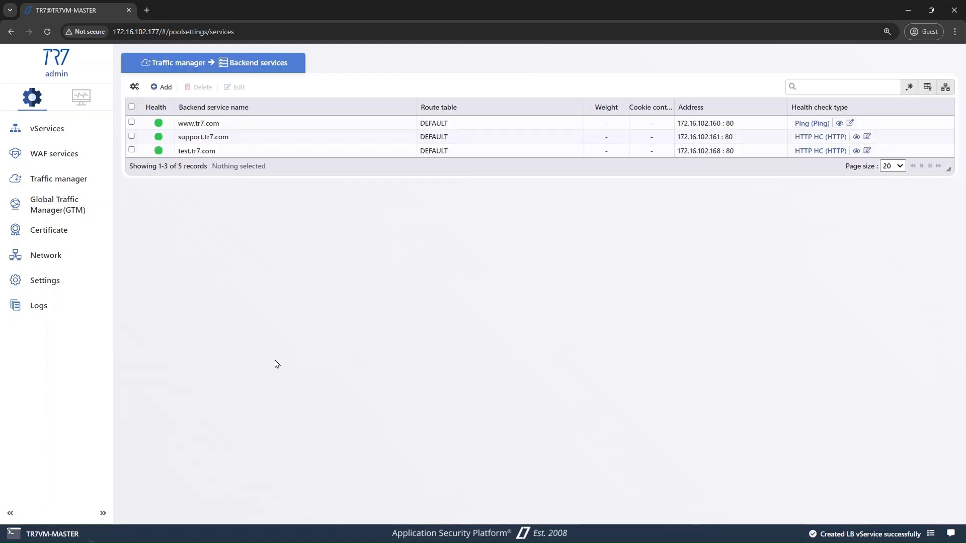
Step: Rename the backend service for 203.0.113.2 port 443 as V-HOST_www.tr7.com:443 and save it
{"action": "right_click", "coordinate": [203, 177]}
{"action": "left_click", "coordinate": [225, 194]}
{"action": "left_click_drag", "start_coordinate": [337, 98], "coordinate": [322, 99]}
{"action": "type", "text": "443"}
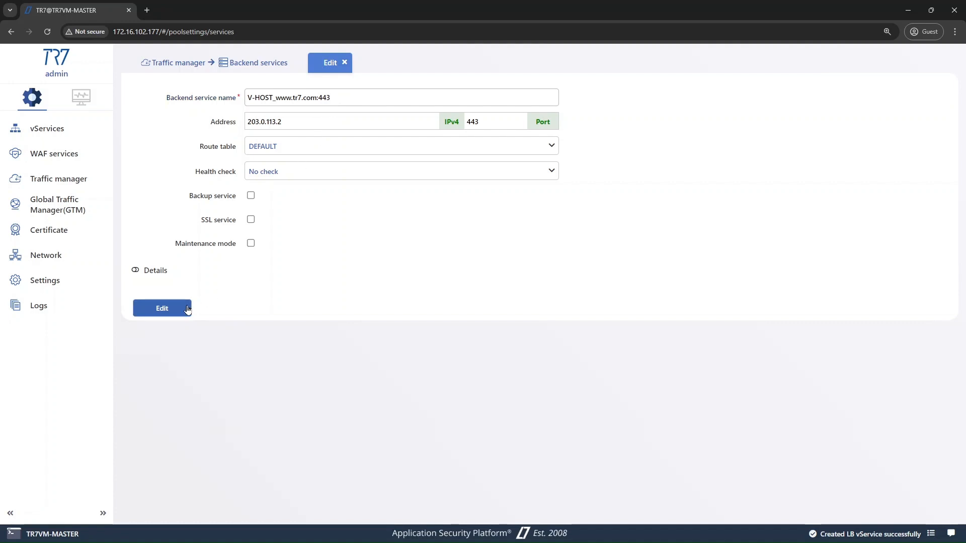
{"action": "left_click", "coordinate": [185, 307]}
Step: Start a new backend service named V-HOST_support.tr7.com:80, reusing the name of the www port 80 service
{"action": "left_click_drag", "start_coordinate": [258, 164], "coordinate": [179, 165]}
{"action": "key", "text": "ctrl+c"}
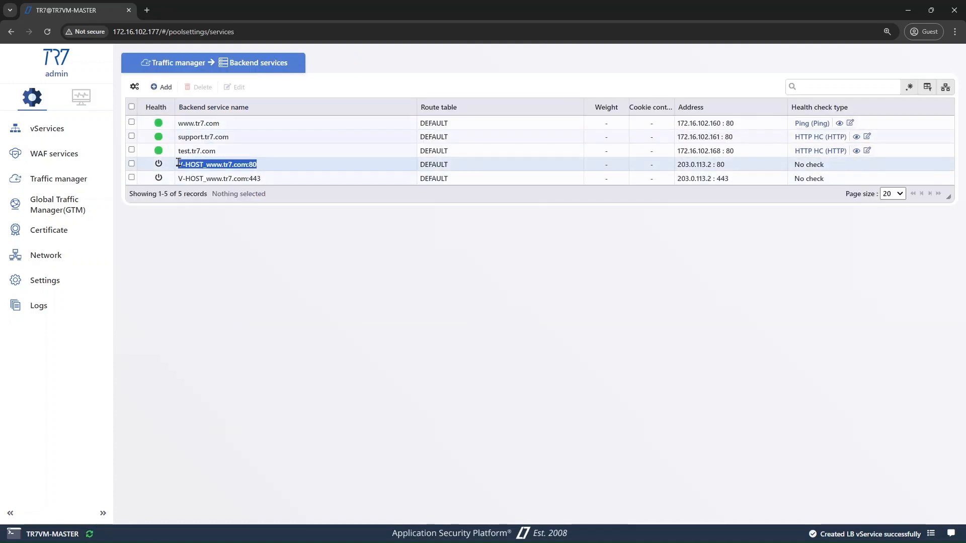
{"action": "left_click", "coordinate": [168, 88]}
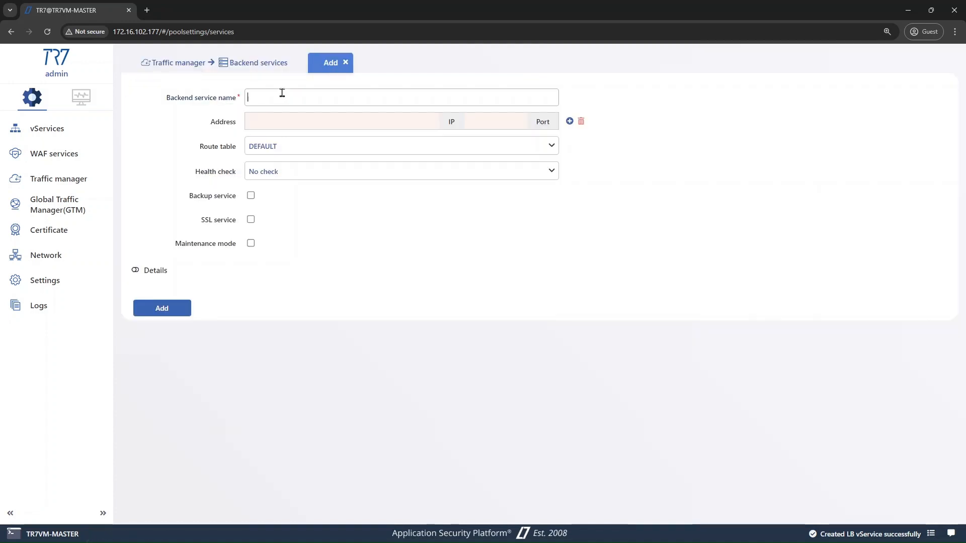
{"action": "left_click", "coordinate": [280, 96]}
{"action": "key", "text": "ctrl+v"}
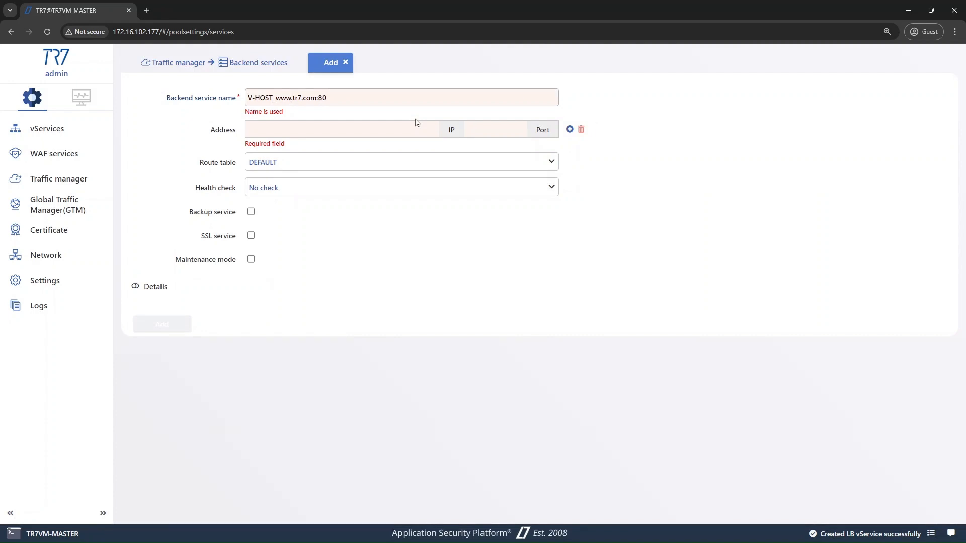
{"action": "key", "text": "BackSpace"}
{"action": "key", "text": "BackSpace"}
{"action": "key", "text": "BackSpace"}
{"action": "type", "text": "support"}
Step: Give the support backend service two 203.0.113.3 addresses, one on port 80 and one on port 443
{"action": "left_click", "coordinate": [416, 118]}
{"action": "type", "text": "203.0.113.3"}
{"action": "key", "text": "ctrl+a"}
{"action": "key", "text": "ctrl+c"}
{"action": "left_click", "coordinate": [570, 121]}
{"action": "left_click", "coordinate": [426, 135]}
{"action": "key", "text": "ctrl+v"}
{"action": "left_click", "coordinate": [491, 122]}
{"action": "type", "text": "80"}
{"action": "left_click", "coordinate": [490, 141]}
{"action": "type", "text": "55"}
{"action": "key", "text": "BackSpace"}
{"action": "key", "text": "BackSpace"}
{"action": "type", "text": "443"}
Step: Set SNAT to Use client IP for the support backend service and add it
{"action": "left_click", "coordinate": [157, 294]}
{"action": "left_click", "coordinate": [281, 336]}
{"action": "left_click", "coordinate": [274, 365]}
{"action": "scroll", "coordinate": [202, 342], "scroll_direction": "down", "scroll_amount": 1}
{"action": "left_click", "coordinate": [169, 507]}
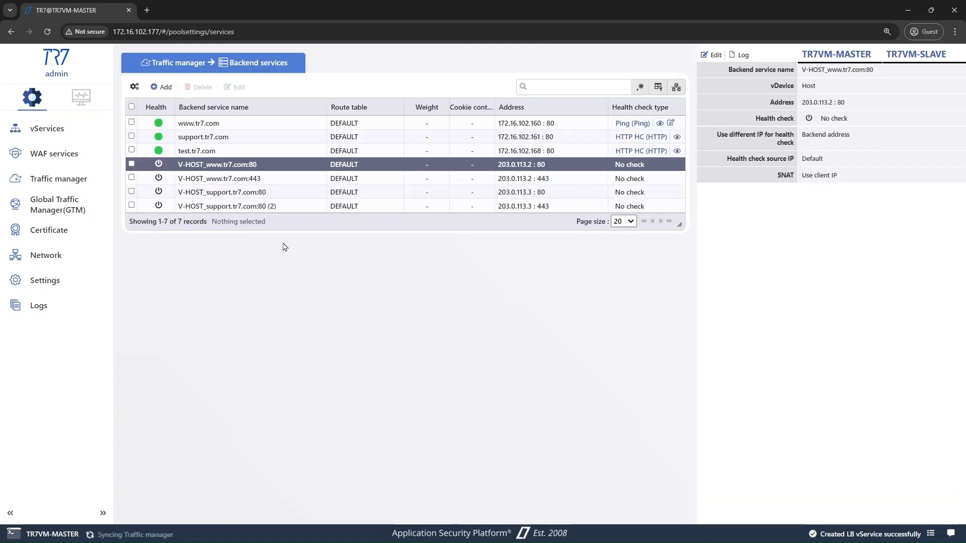
Step: Rename the backend service for 203.0.113.3 port 443 as V-HOST_support.tr7.com:443 and save it
{"action": "right_click", "coordinate": [277, 206]}
{"action": "left_click", "coordinate": [294, 225]}
{"action": "left_click", "coordinate": [356, 100]}
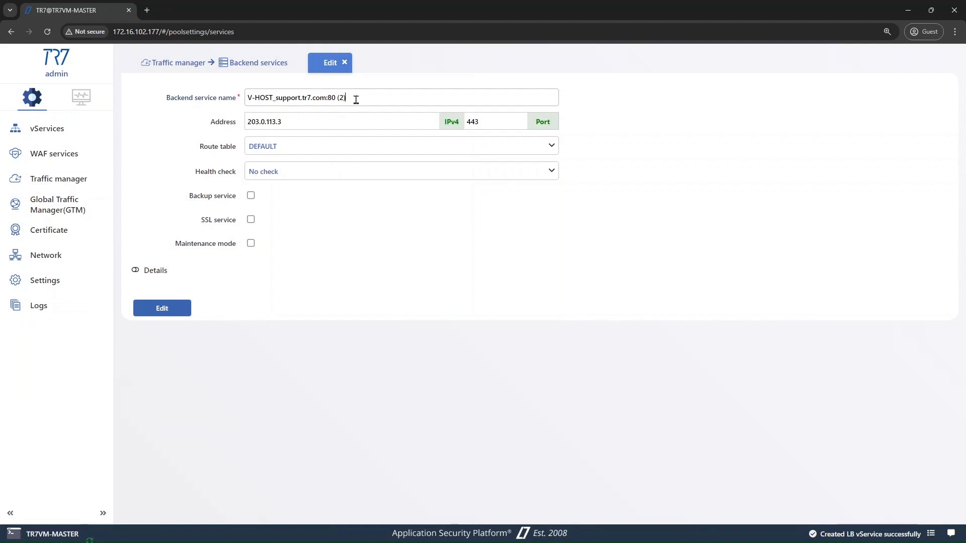
{"action": "left_click", "coordinate": [162, 307]}
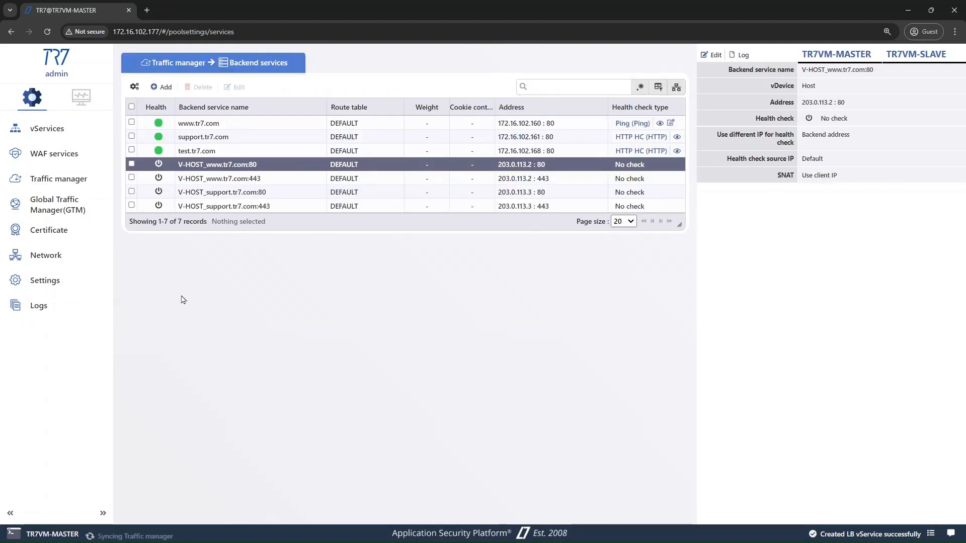
Step: Start a new backend service named V-HOST_test.tr7.com:80, reusing the name of the support port 443 service
{"action": "left_click", "coordinate": [233, 208]}
{"action": "left_click_drag", "start_coordinate": [271, 206], "coordinate": [179, 206]}
{"action": "key", "text": "ctrl+c"}
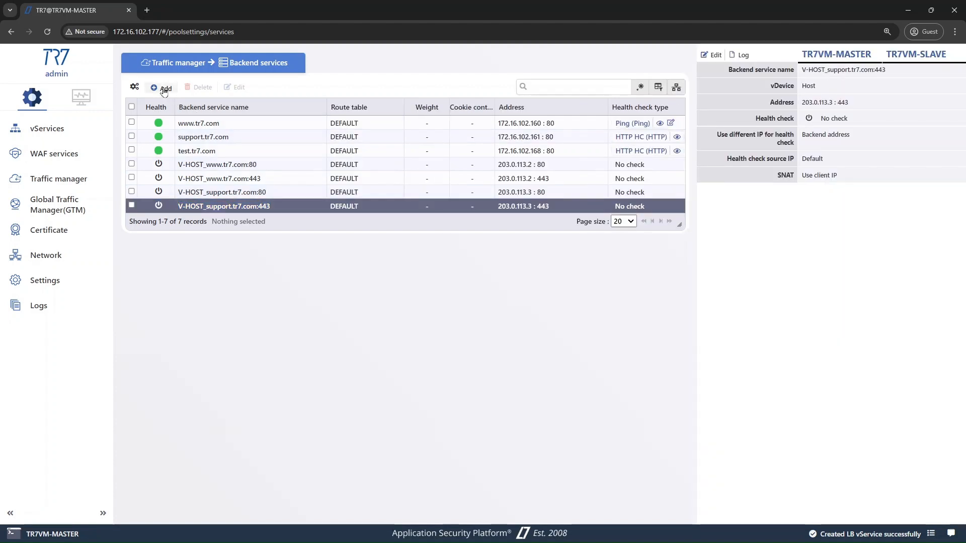
{"action": "left_click", "coordinate": [163, 86]}
{"action": "key", "text": "ctrl+v"}
{"action": "left_click_drag", "start_coordinate": [301, 98], "coordinate": [283, 101]}
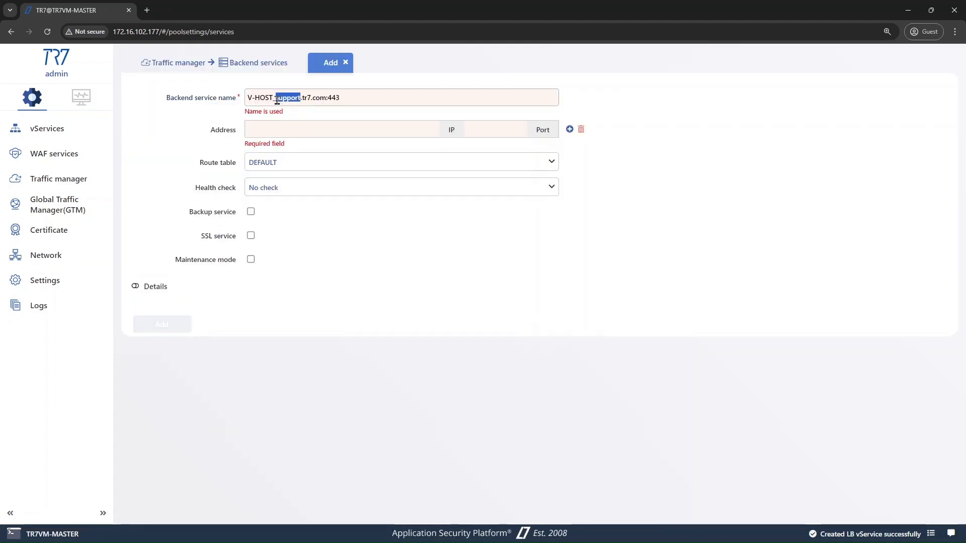
{"action": "type", "text": "test"}
{"action": "type", "text": "80"}
Step: Give the test backend service two 203.0.113.4 addresses, one on port 80 and one on port 443
{"action": "left_click", "coordinate": [318, 124]}
{"action": "type", "text": "203.0.113.4"}
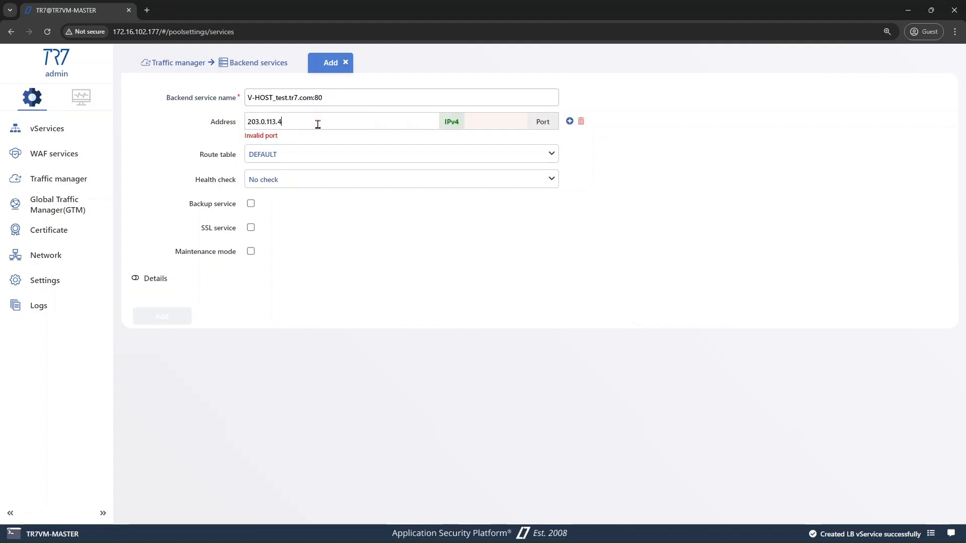
{"action": "key", "text": "Tab"}
{"action": "type", "text": "80"}
{"action": "left_click", "coordinate": [570, 122]}
{"action": "left_click", "coordinate": [500, 141]}
{"action": "type", "text": "443"}
{"action": "left_click", "coordinate": [362, 143]}
{"action": "double_click", "coordinate": [316, 124]}
{"action": "left_click", "coordinate": [313, 143]}
{"action": "key", "text": "ctrl+v"}
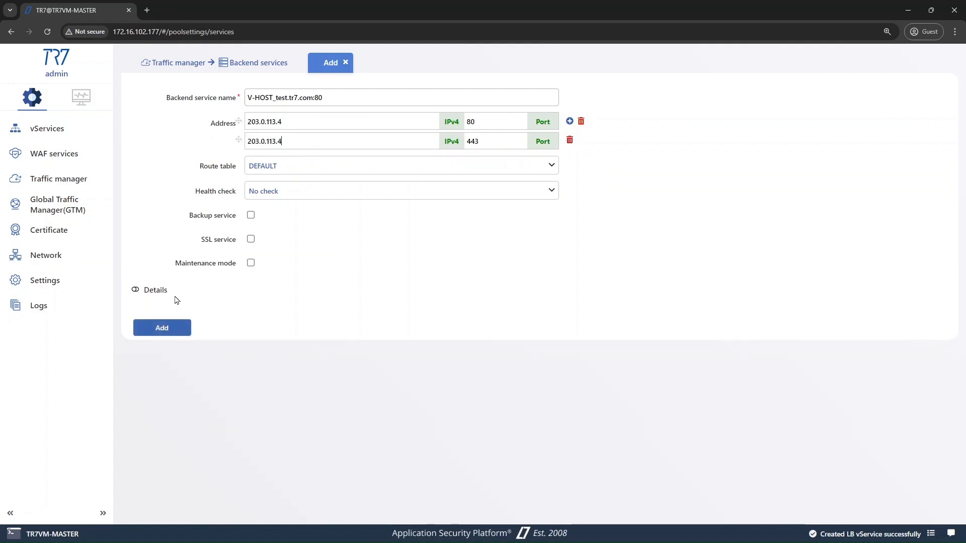
Step: Set SNAT to Use client IP for the test backend service and add it
{"action": "left_click", "coordinate": [161, 291]}
{"action": "left_click", "coordinate": [272, 334]}
{"action": "left_click", "coordinate": [284, 367]}
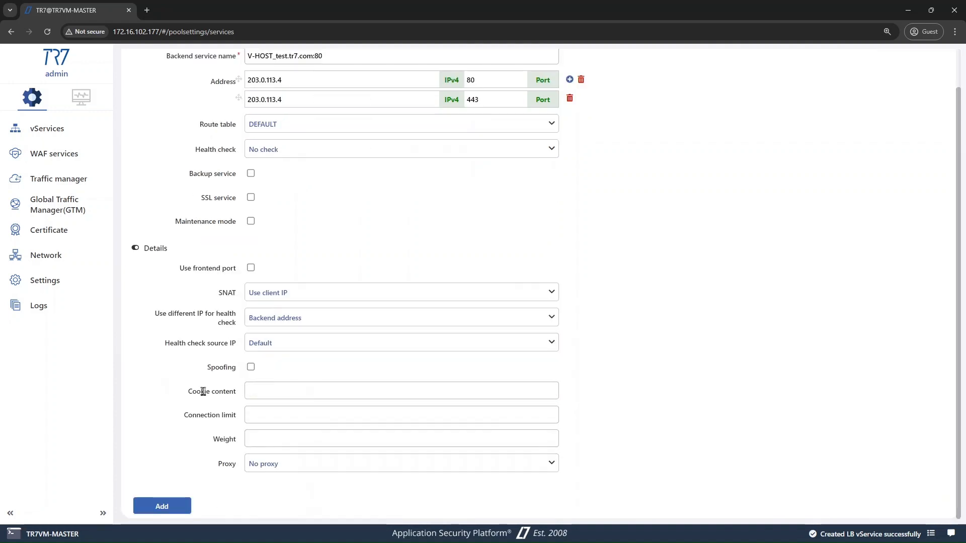
{"action": "left_click", "coordinate": [161, 507]}
Step: Rename the backend service for 203.0.113.4 port 443 as V-HOST_test.tr7.com:443 and save it
{"action": "left_click", "coordinate": [285, 235]}
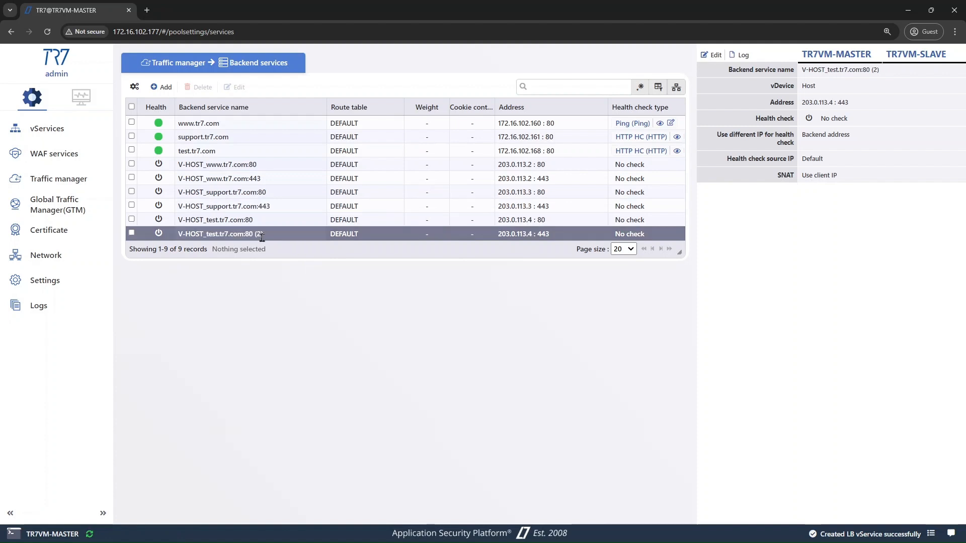
{"action": "right_click", "coordinate": [275, 236]}
{"action": "left_click", "coordinate": [290, 259]}
{"action": "key", "text": "BackSpace"}
{"action": "key", "text": "BackSpace"}
{"action": "key", "text": "BackSpace"}
{"action": "key", "text": "BackSpace"}
{"action": "key", "text": "BackSpace"}
{"action": "key", "text": "BackSpace"}
{"action": "key", "text": "BackSpace"}
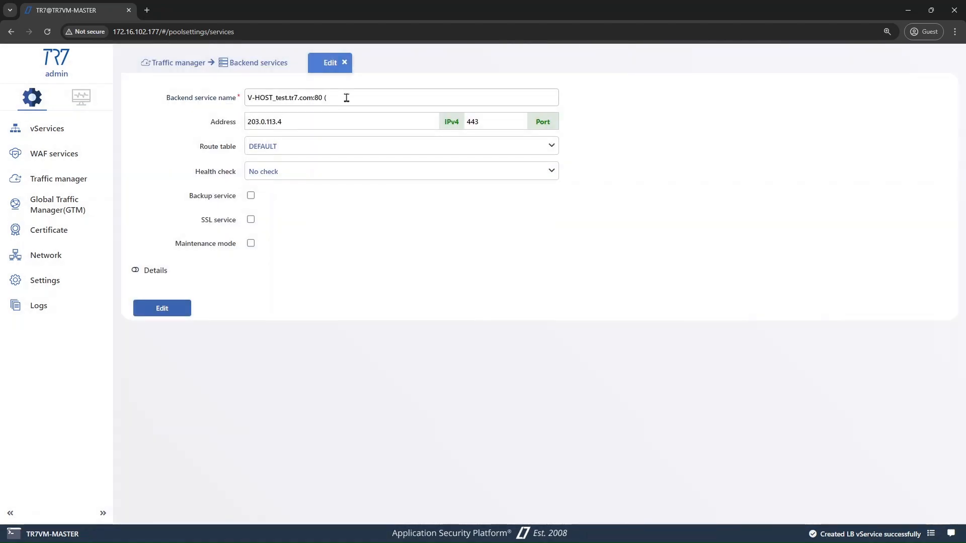
{"action": "type", "text": ":443"}
{"action": "left_click", "coordinate": [174, 310]}
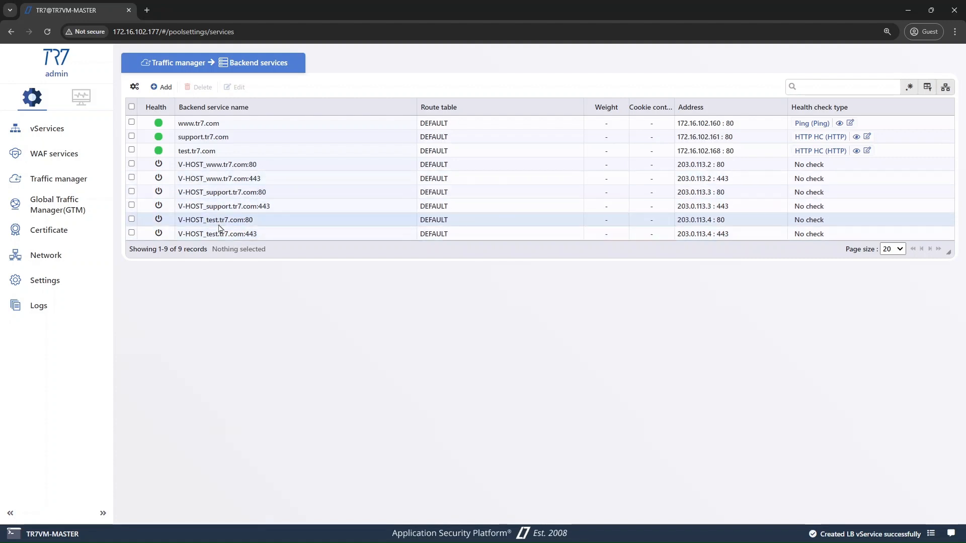
Step: Start a new vService named "Redirech-vService 80" with the VIP 172.16.102.180 of MGMT as frontend on port 80
{"action": "left_click", "coordinate": [87, 139]}
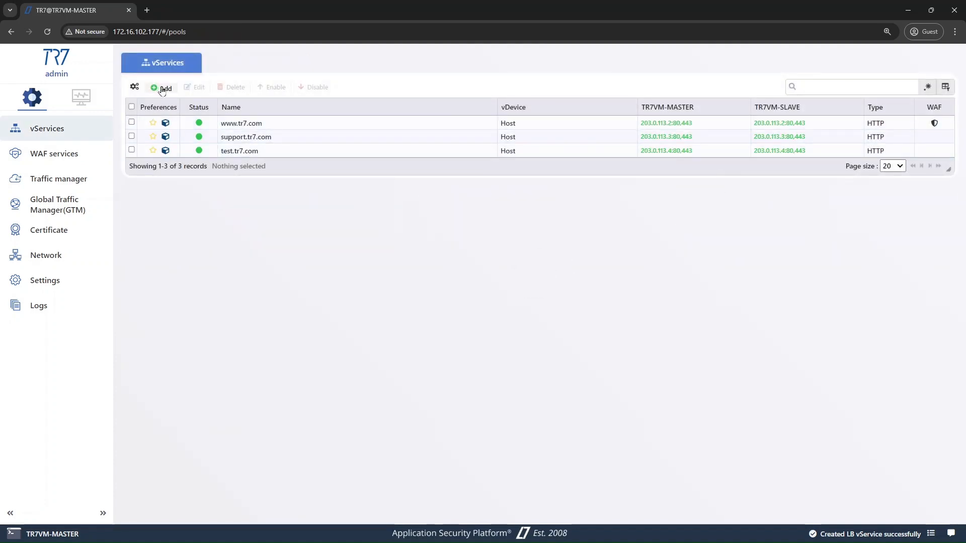
{"action": "left_click", "coordinate": [160, 89]}
{"action": "left_click", "coordinate": [304, 133]}
{"action": "type", "text": "Redirech-"}
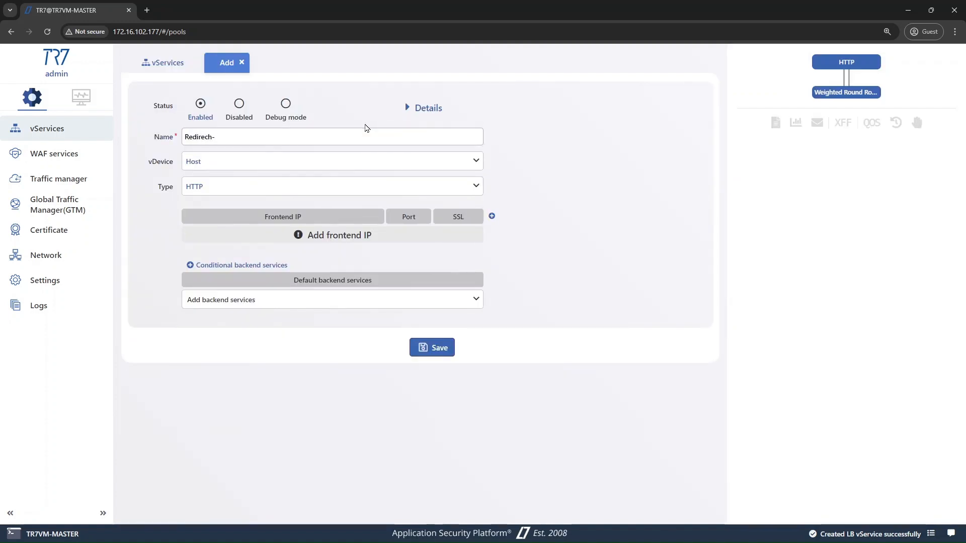
{"action": "type", "text": "vService 80"}
{"action": "left_click", "coordinate": [492, 217]}
{"action": "left_click", "coordinate": [302, 236]}
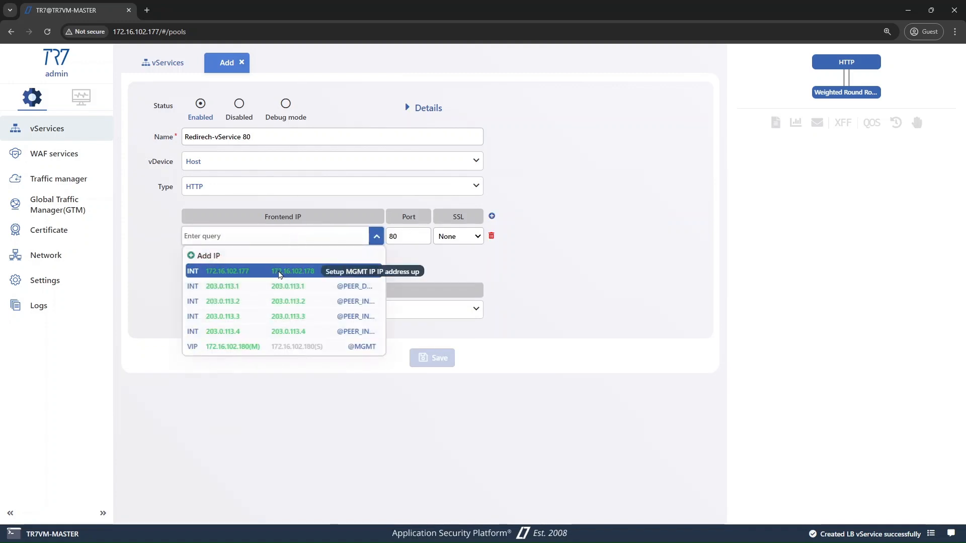
{"action": "left_click", "coordinate": [264, 347]}
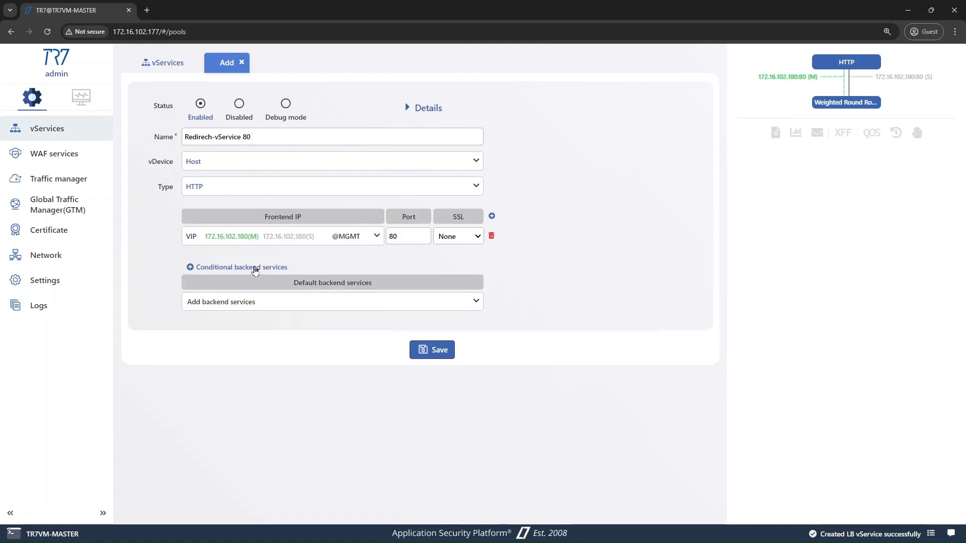
{"action": "left_click", "coordinate": [256, 272]}
{"action": "left_click", "coordinate": [252, 280]}
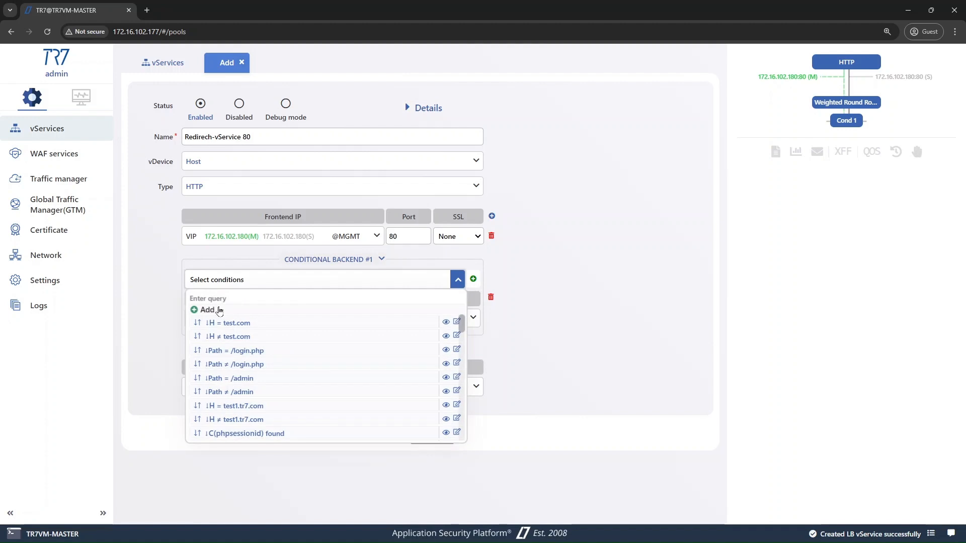
{"action": "left_click", "coordinate": [219, 310]}
{"action": "left_click", "coordinate": [403, 219]}
{"action": "type", "text": "ht"}
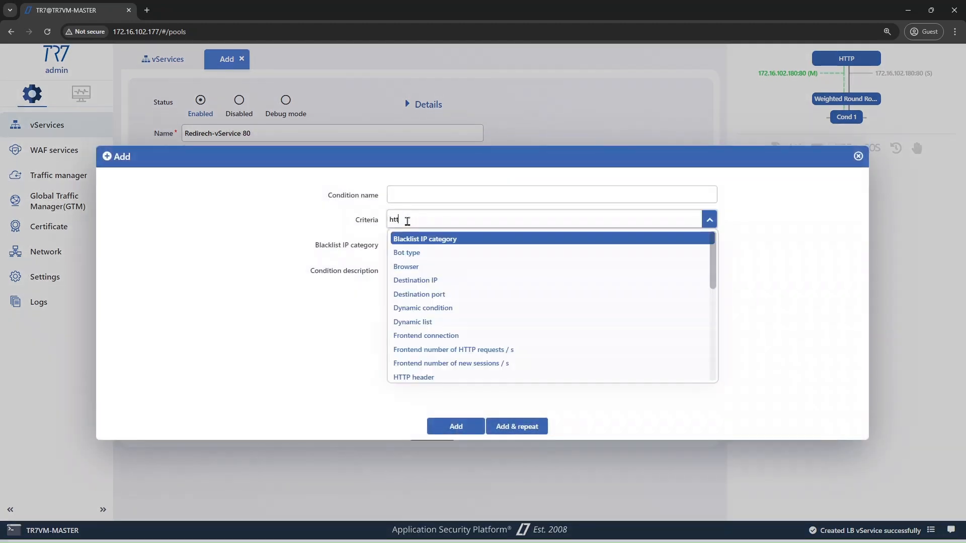
{"action": "type", "text": "t"}
{"action": "left_click", "coordinate": [427, 253]}
{"action": "left_click", "coordinate": [428, 316]}
{"action": "type", "text": "w"}
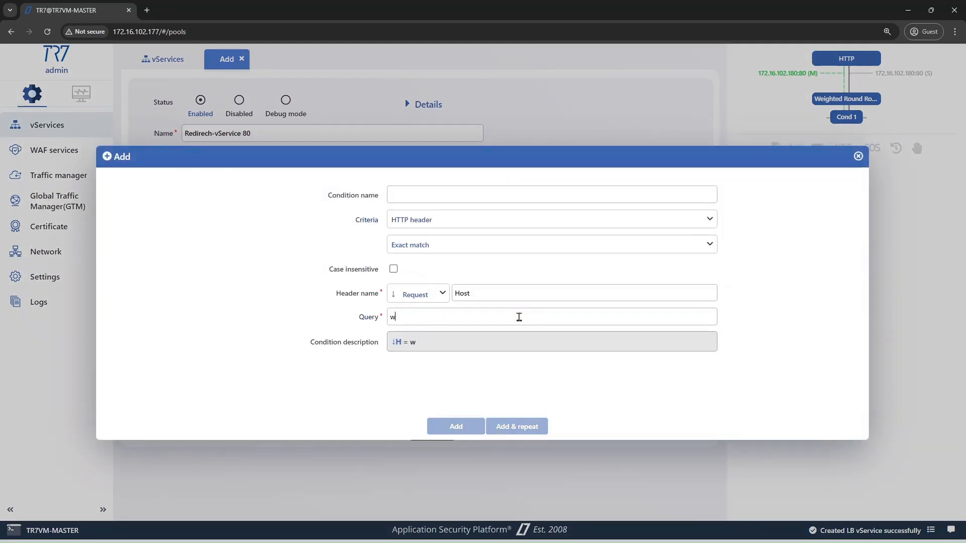
{"action": "type", "text": "ww.tr7.com"}
{"action": "key", "text": "ctrl+a"}
{"action": "key", "text": "ctrl+c"}
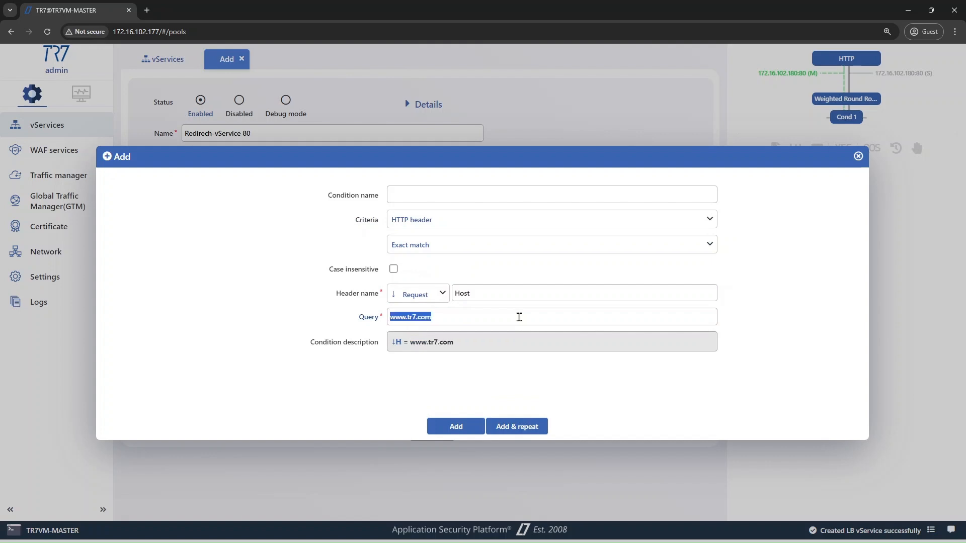
{"action": "left_click", "coordinate": [455, 426]}
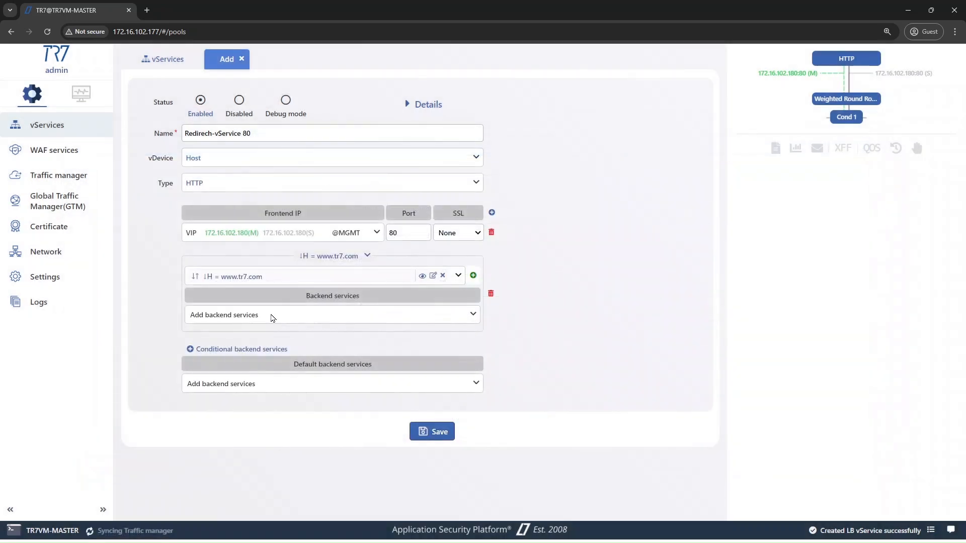
{"action": "left_click", "coordinate": [271, 316]}
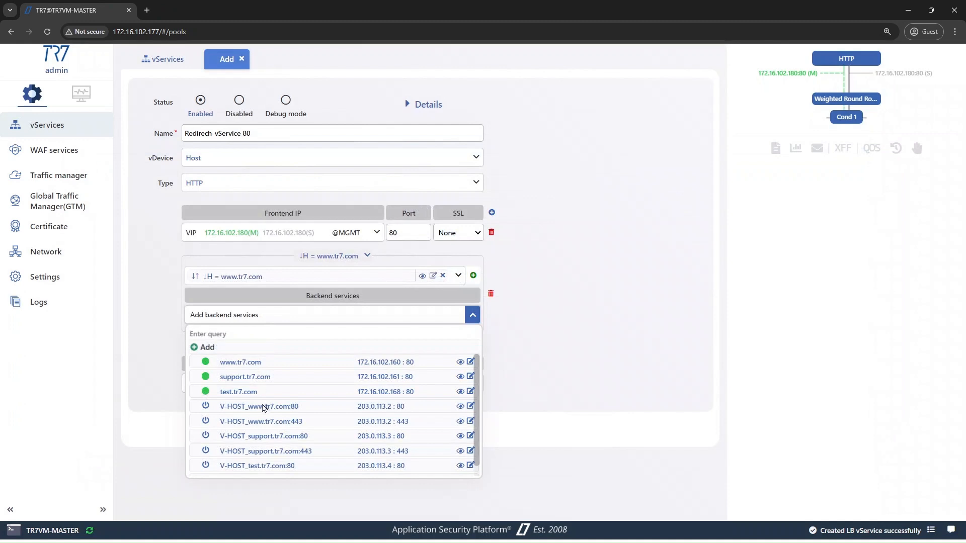
{"action": "left_click", "coordinate": [267, 407]}
{"action": "left_click", "coordinate": [573, 364]}
Step: Add a second conditional backend with a new HTTP header condition, request Host exactly matching support.tr7.com
{"action": "left_click", "coordinate": [244, 351]}
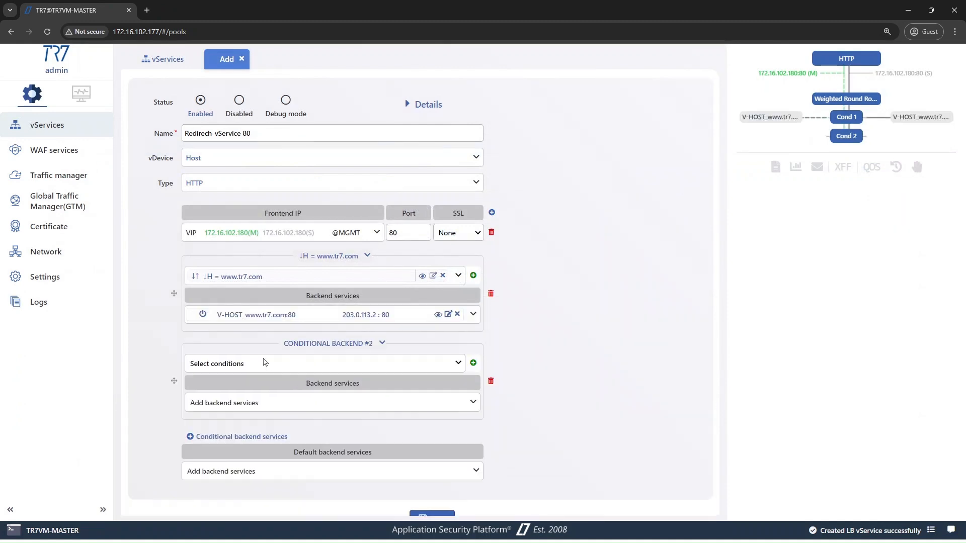
{"action": "left_click", "coordinate": [259, 364]}
{"action": "left_click", "coordinate": [207, 395]}
{"action": "left_click", "coordinate": [425, 220]}
{"action": "type", "text": "htt"}
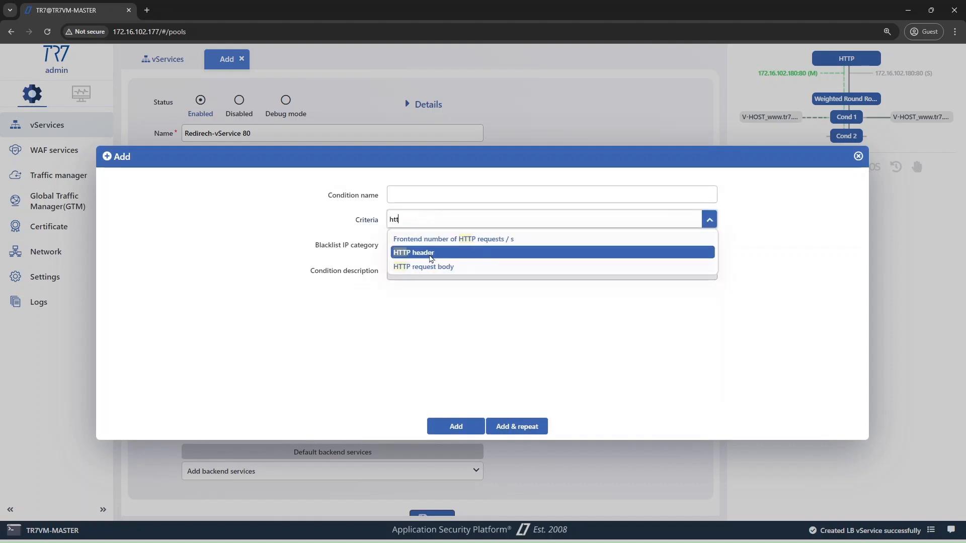
{"action": "left_click", "coordinate": [431, 252]}
{"action": "left_click", "coordinate": [406, 317]}
{"action": "key", "text": "ctrl+v"}
{"action": "left_click_drag", "start_coordinate": [406, 317], "coordinate": [352, 318]}
{"action": "type", "text": "support"}
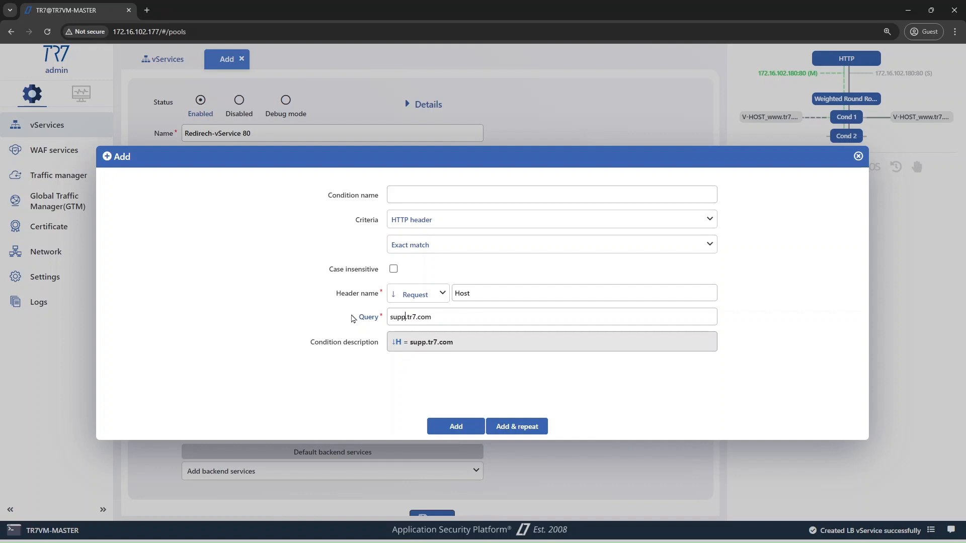
{"action": "left_click", "coordinate": [457, 425]}
Step: Assign V-HOST_support.tr7.com:80 as the backend service of the support.tr7.com condition
{"action": "left_click", "coordinate": [256, 406]}
{"action": "scroll", "coordinate": [281, 468], "scroll_direction": "down", "scroll_amount": 3}
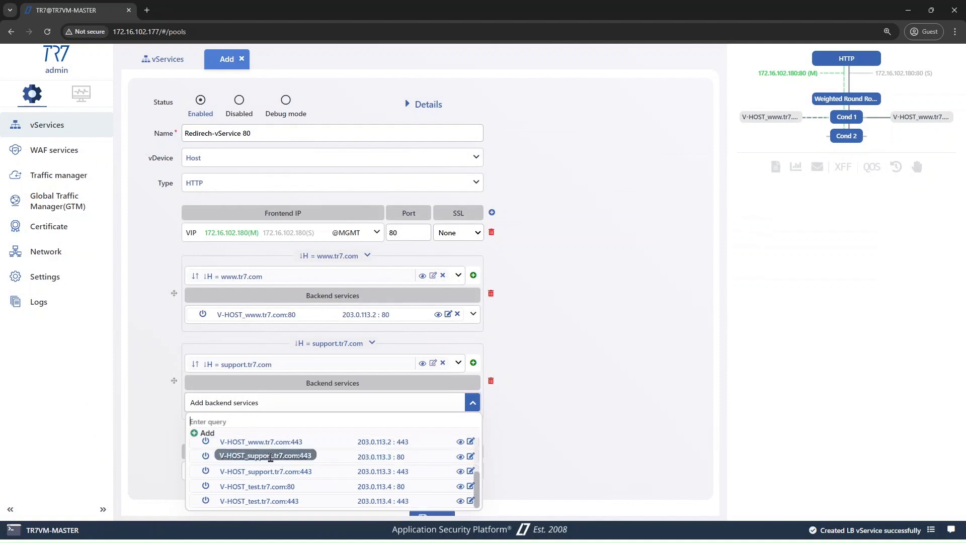
{"action": "left_click", "coordinate": [259, 457]}
{"action": "left_click", "coordinate": [503, 435]}
Step: Add a third conditional backend with a new HTTP header condition, request Host exactly matching test.tr7.com
{"action": "scroll", "coordinate": [254, 416], "scroll_direction": "down", "scroll_amount": 1}
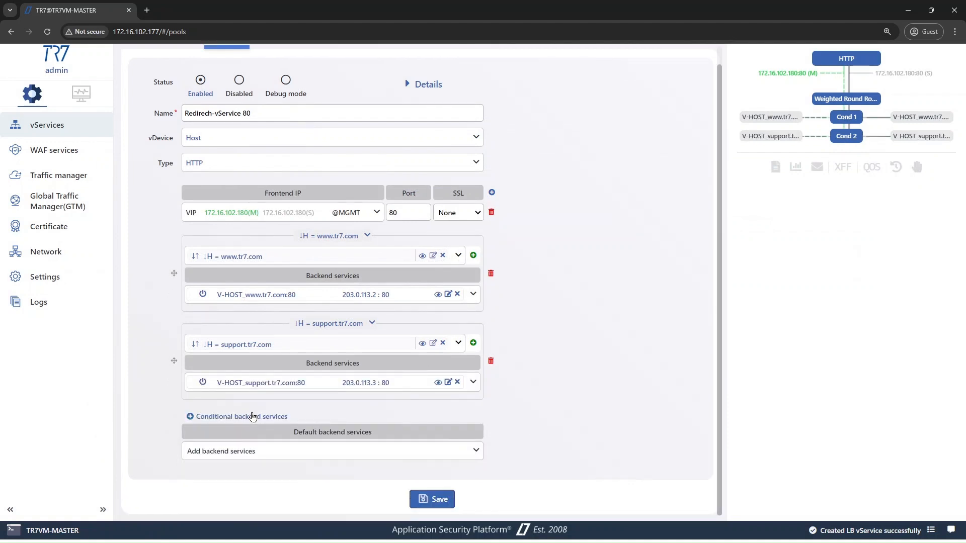
{"action": "left_click", "coordinate": [254, 416]}
{"action": "scroll", "coordinate": [262, 378], "scroll_direction": "down", "scroll_amount": 2}
{"action": "left_click", "coordinate": [246, 351]}
{"action": "left_click", "coordinate": [217, 379]}
{"action": "left_click", "coordinate": [430, 220]}
{"action": "type", "text": "http"}
{"action": "left_click", "coordinate": [425, 251]}
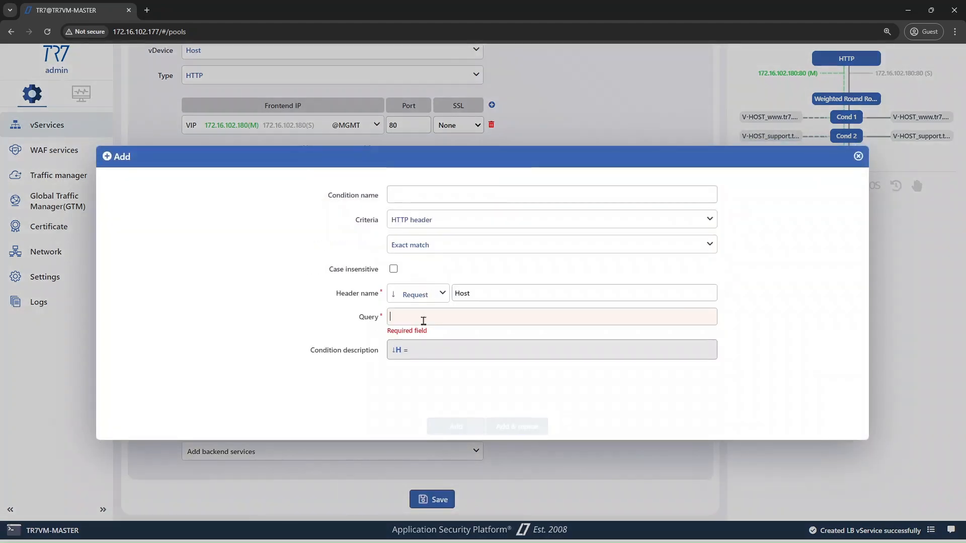
{"action": "key", "text": "ctrl+v"}
{"action": "double_click", "coordinate": [400, 320]}
{"action": "type", "text": "test"}
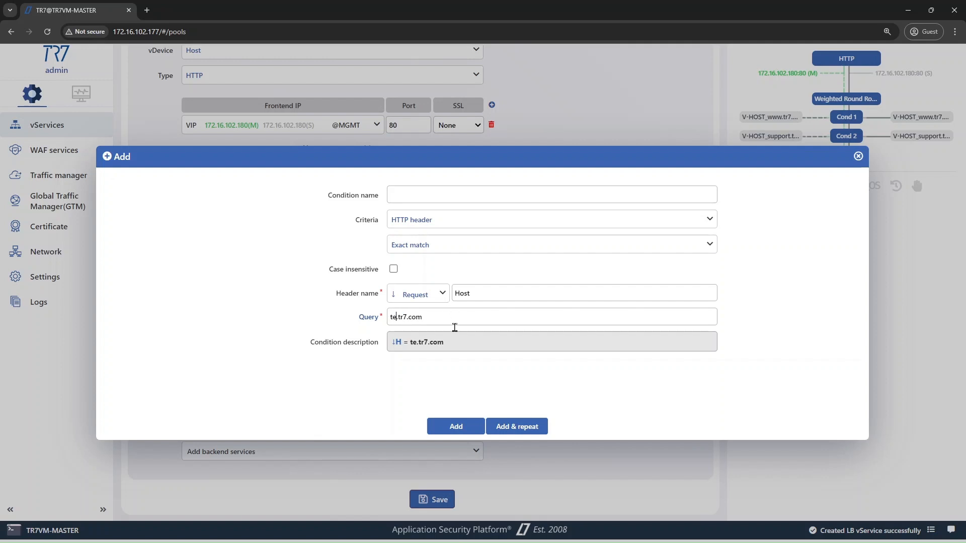
{"action": "left_click", "coordinate": [456, 425]}
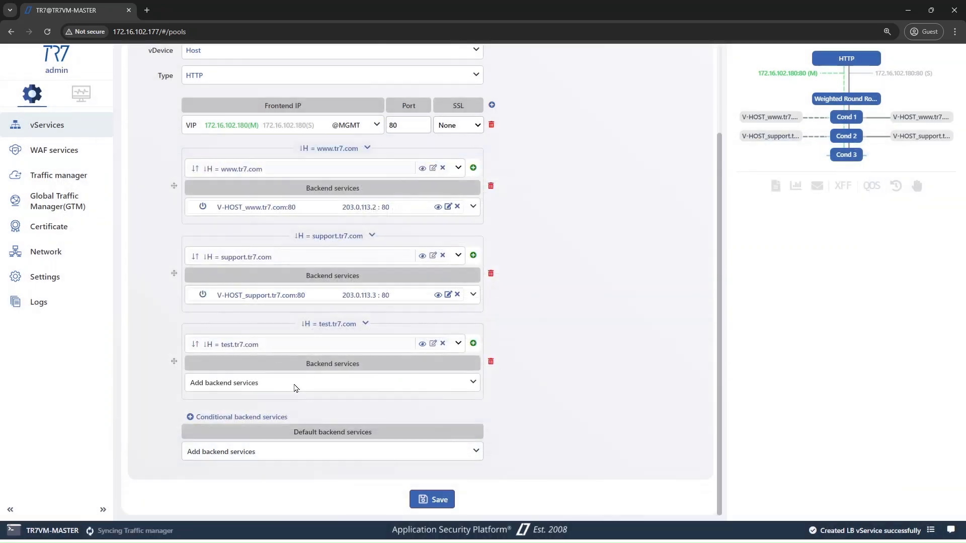
Step: Assign V-HOST_test.tr7.com:80 as the backend service of the test.tr7.com condition and save the vService
{"action": "left_click", "coordinate": [296, 385]}
{"action": "left_click", "coordinate": [378, 473]}
{"action": "scroll", "coordinate": [399, 340], "scroll_direction": "up", "scroll_amount": 2}
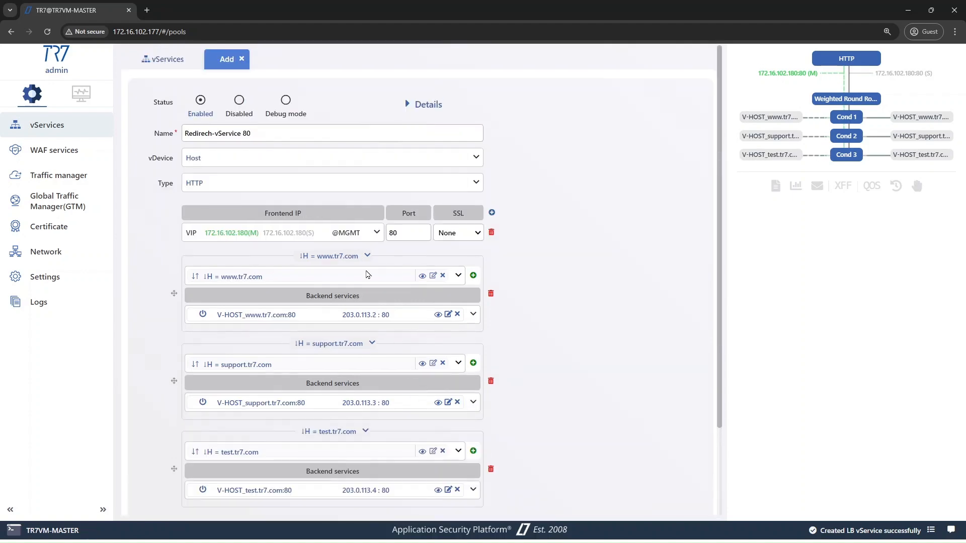
{"action": "scroll", "coordinate": [366, 275], "scroll_direction": "down", "scroll_amount": 2}
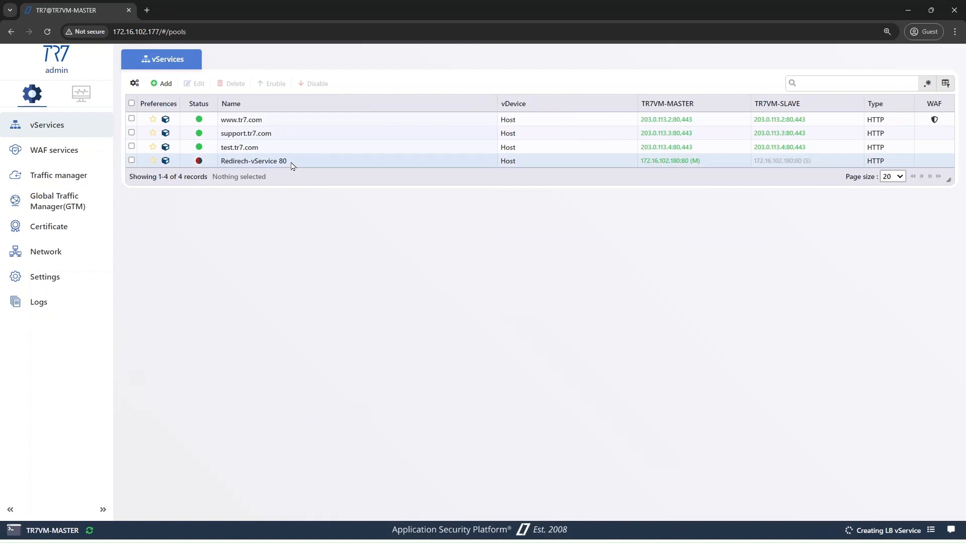
Step: Correct the redirect vService's name to "Redirect-vService 80", copy the name and save the vService
{"action": "left_click_drag", "start_coordinate": [290, 162], "coordinate": [222, 163]}
{"action": "right_click", "coordinate": [223, 162]}
{"action": "left_click", "coordinate": [244, 179]}
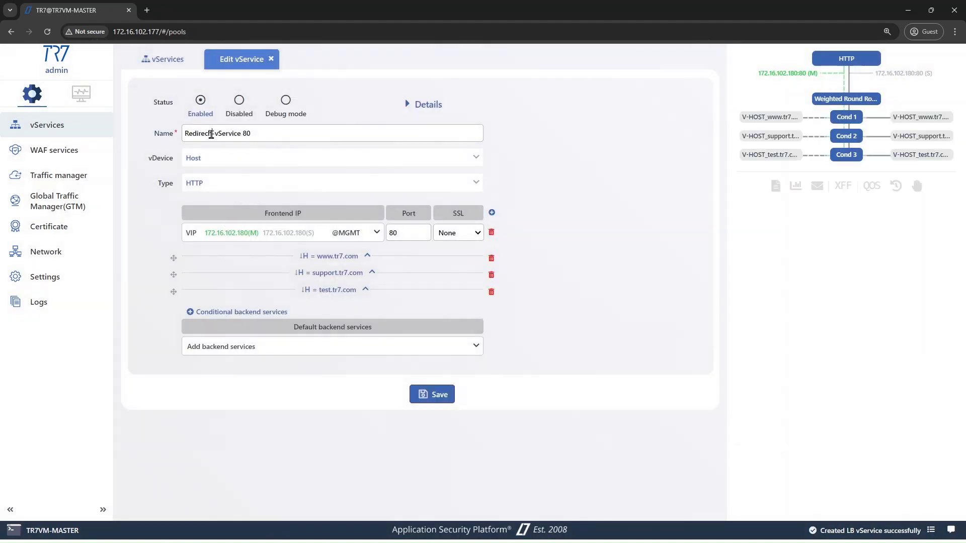
{"action": "key", "text": "BackSpace"}
{"action": "type", "text": "t"}
{"action": "key", "text": "ctrl+a"}
{"action": "left_click", "coordinate": [423, 396]}
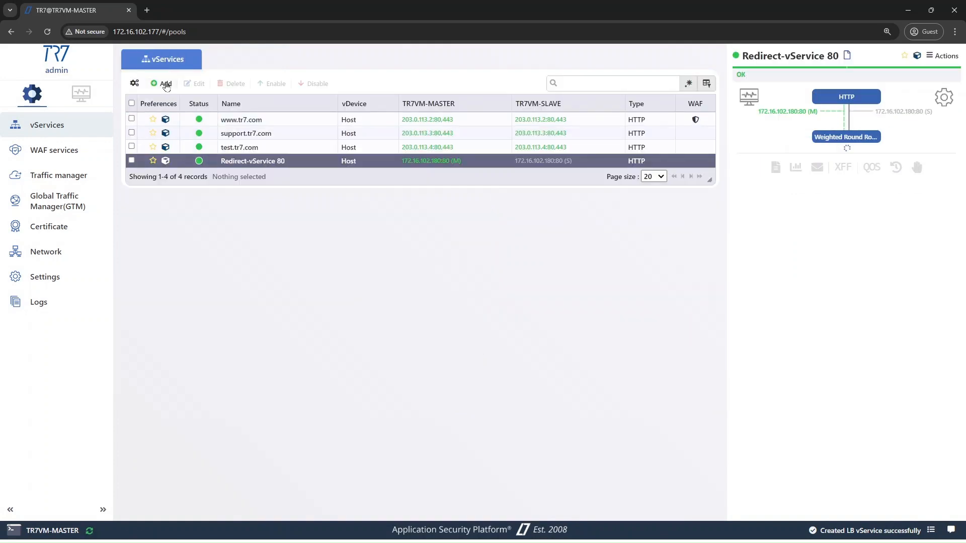
Step: Start a new vService named "Redirect-vService 443" with type L7 TCP
{"action": "left_click", "coordinate": [166, 85]}
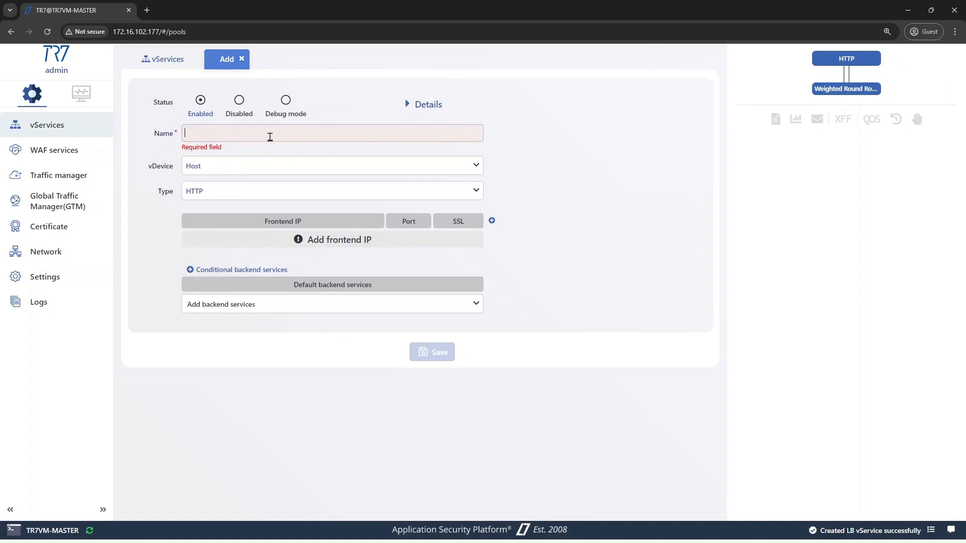
{"action": "key", "text": "ctrl+v"}
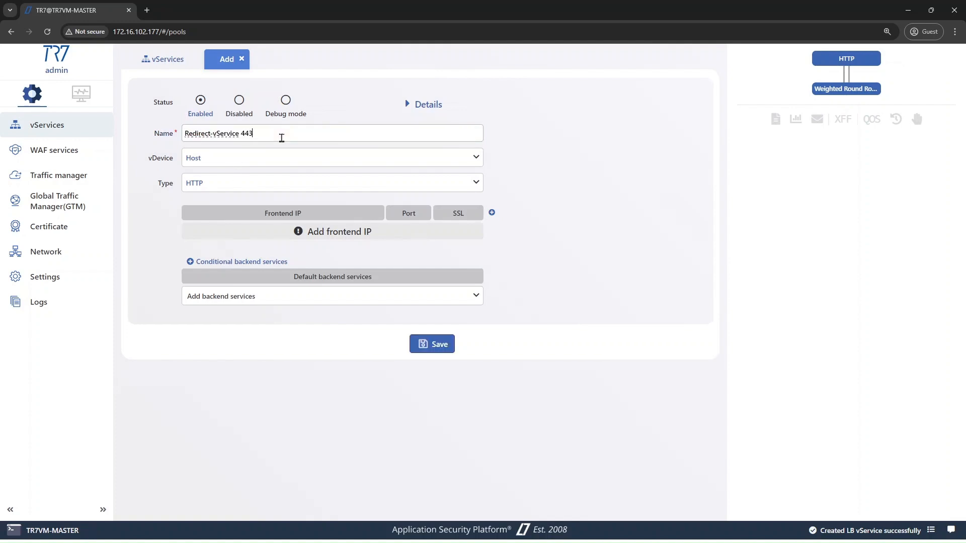
{"action": "left_click", "coordinate": [477, 191]}
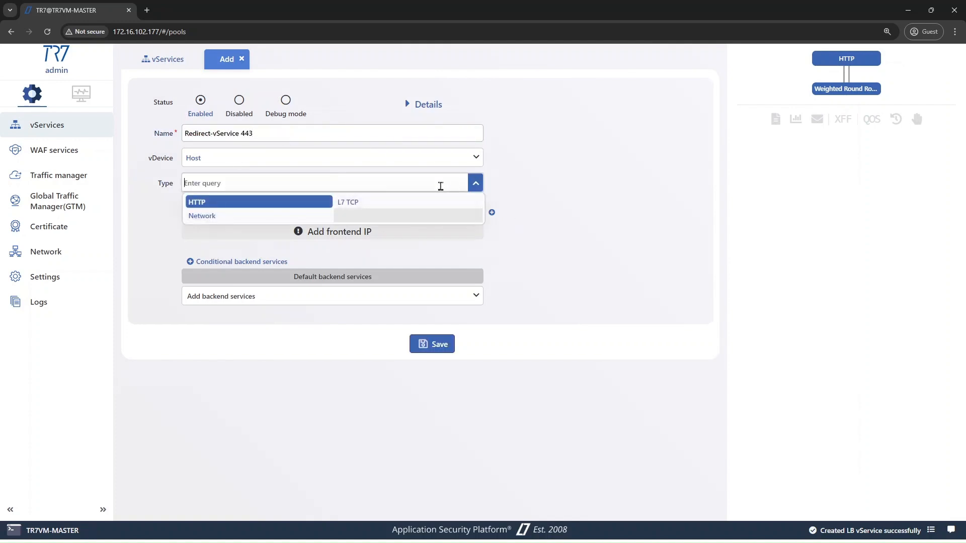
{"action": "left_click", "coordinate": [392, 204]}
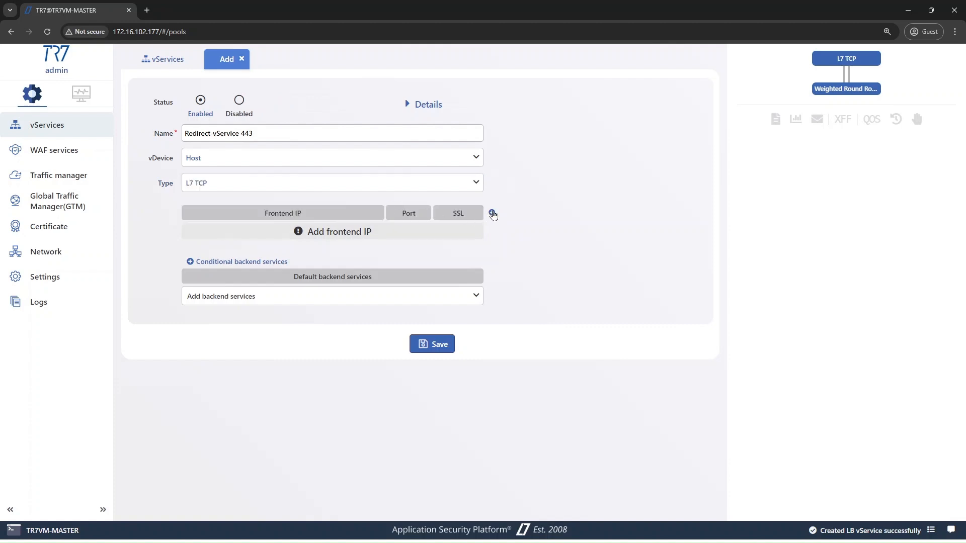
Step: Add the VIP 172.16.102.180 of MGMT as frontend IP on port 443
{"action": "left_click", "coordinate": [493, 213]}
{"action": "left_click", "coordinate": [352, 233]}
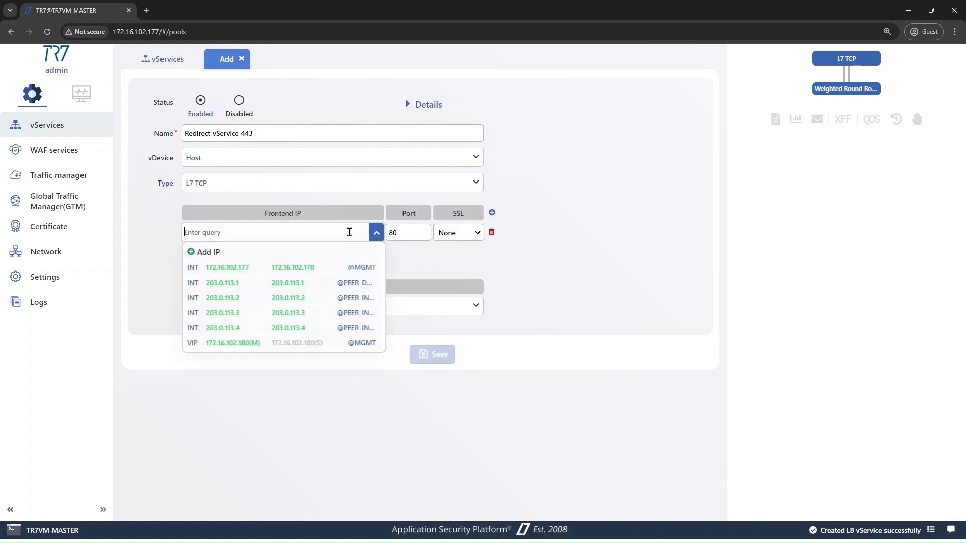
{"action": "left_click", "coordinate": [296, 343]}
{"action": "double_click", "coordinate": [393, 232]}
{"action": "type", "text": "443"}
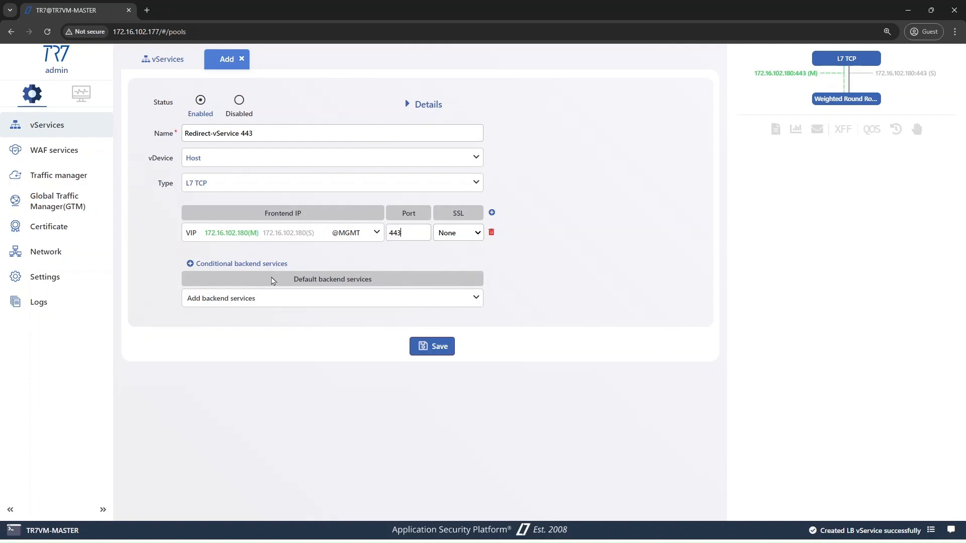
{"action": "left_click", "coordinate": [258, 265]}
{"action": "left_click", "coordinate": [253, 284]}
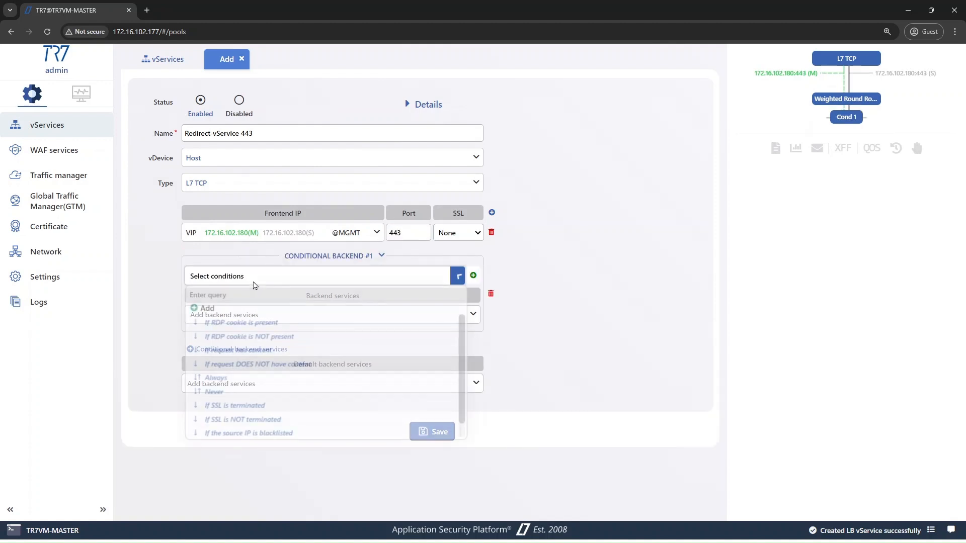
{"action": "left_click", "coordinate": [220, 309]}
{"action": "left_click", "coordinate": [420, 221]}
{"action": "type", "text": "sn"}
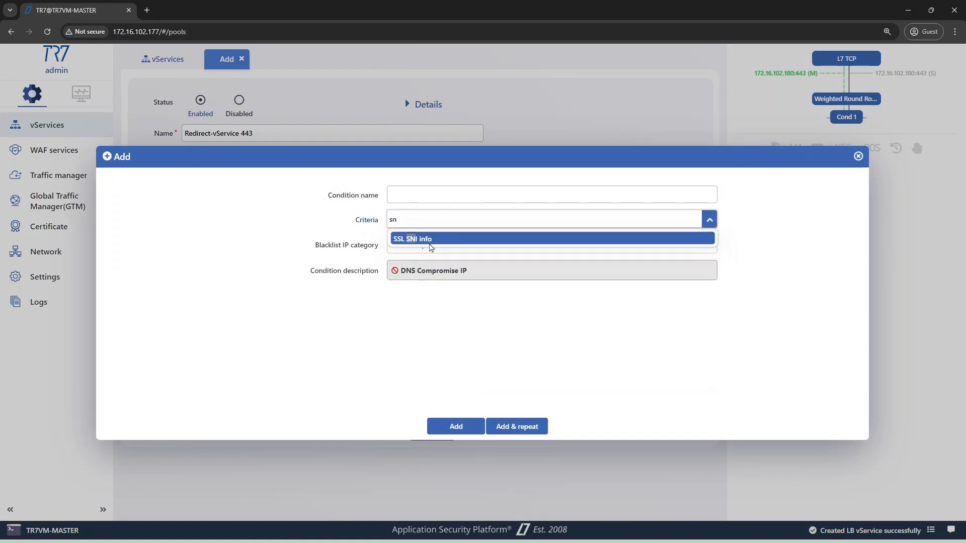
{"action": "left_click", "coordinate": [429, 239]}
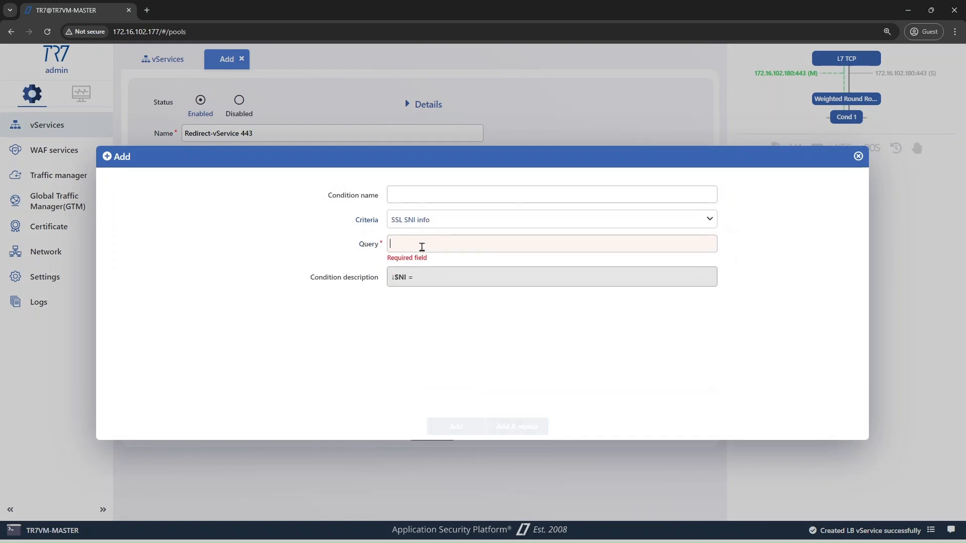
{"action": "left_click", "coordinate": [421, 246]}
{"action": "type", "text": "www.tr7.co"}
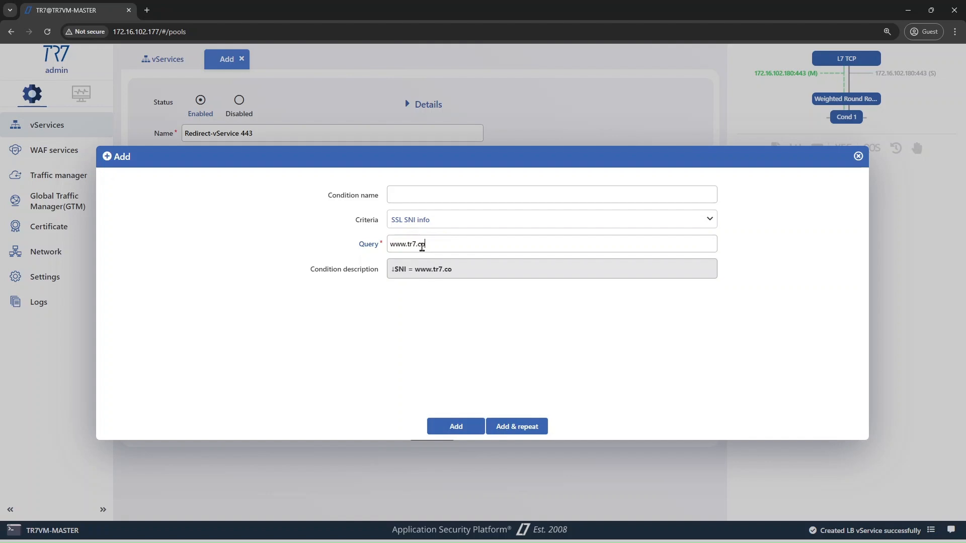
{"action": "key", "text": "ctrl+a"}
{"action": "key", "text": "ctrl+c"}
{"action": "left_click", "coordinate": [456, 426]}
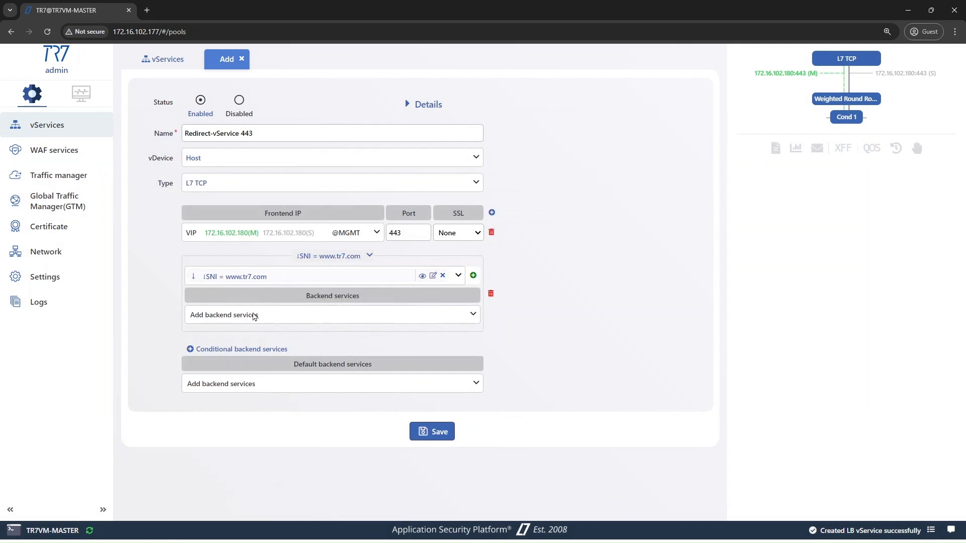
{"action": "left_click", "coordinate": [254, 316]}
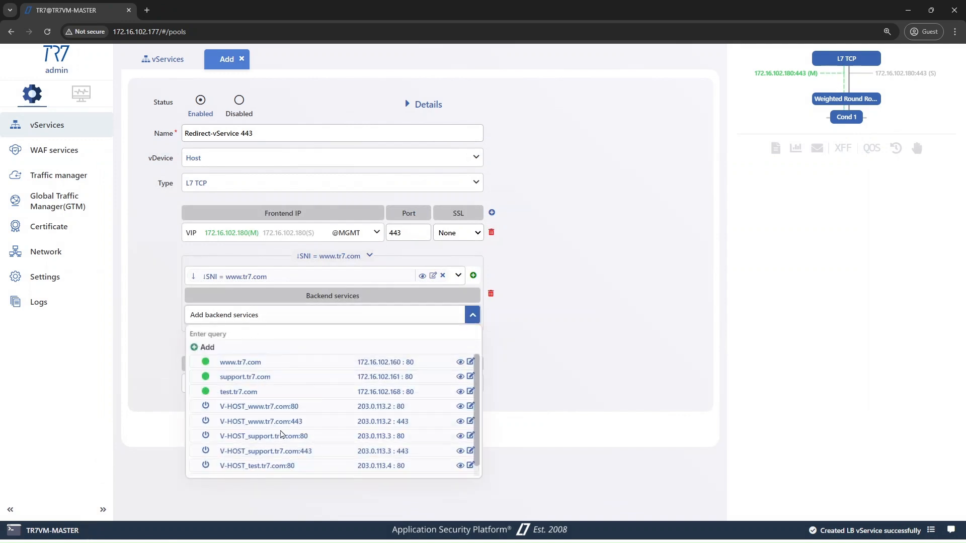
{"action": "left_click", "coordinate": [289, 426]}
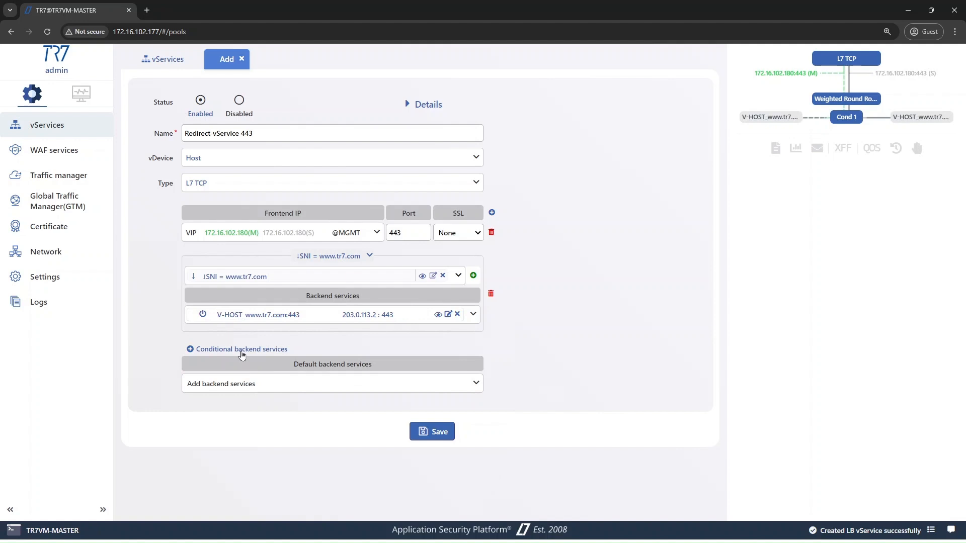
Step: Add a second conditional backend with a new SSL SNI info condition for support.tr7.com
{"action": "left_click", "coordinate": [242, 350]}
{"action": "left_click", "coordinate": [239, 366]}
{"action": "left_click", "coordinate": [209, 397]}
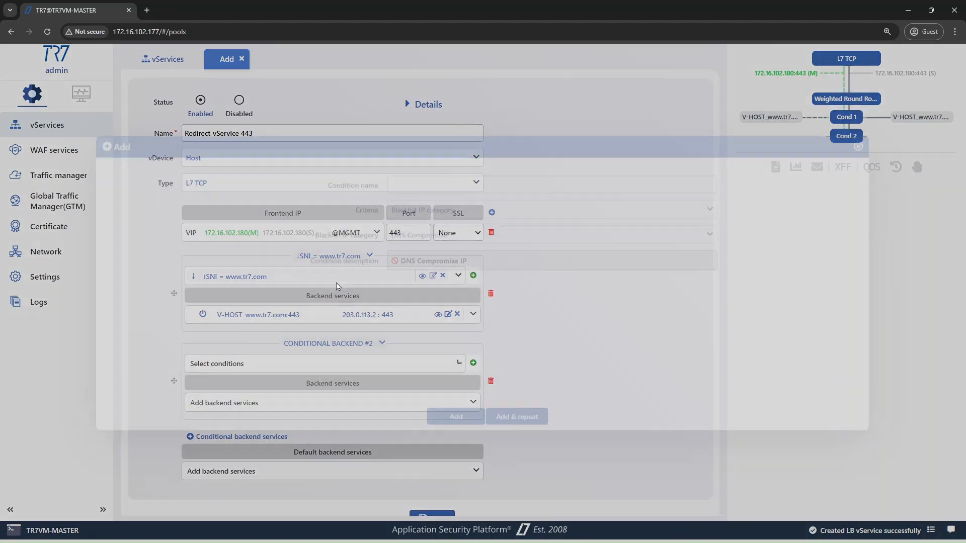
{"action": "left_click", "coordinate": [527, 222]}
{"action": "scroll", "coordinate": [424, 322], "scroll_direction": "down", "scroll_amount": 2}
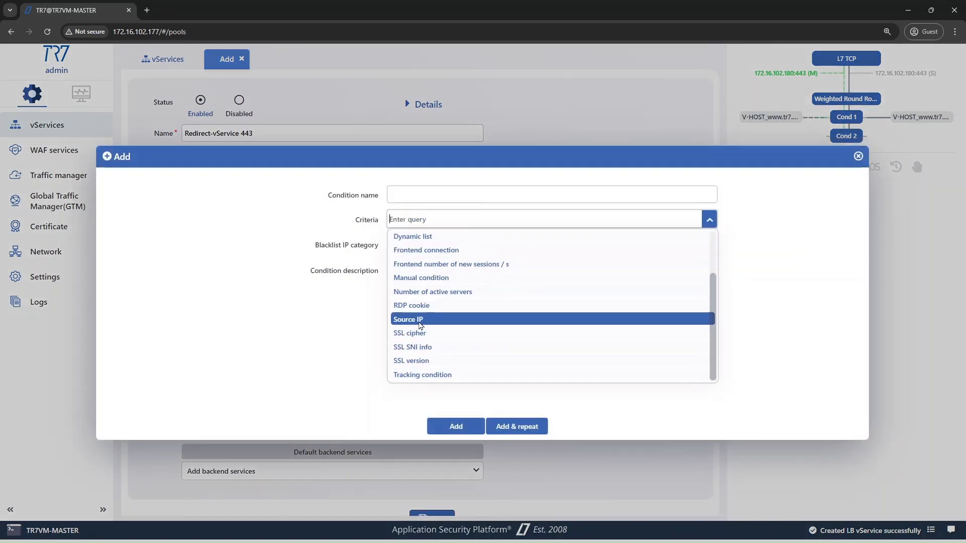
{"action": "left_click", "coordinate": [420, 347]}
{"action": "left_click", "coordinate": [429, 246]}
{"action": "key", "text": "ctrl+v"}
{"action": "double_click", "coordinate": [399, 247]}
{"action": "type", "text": "support"}
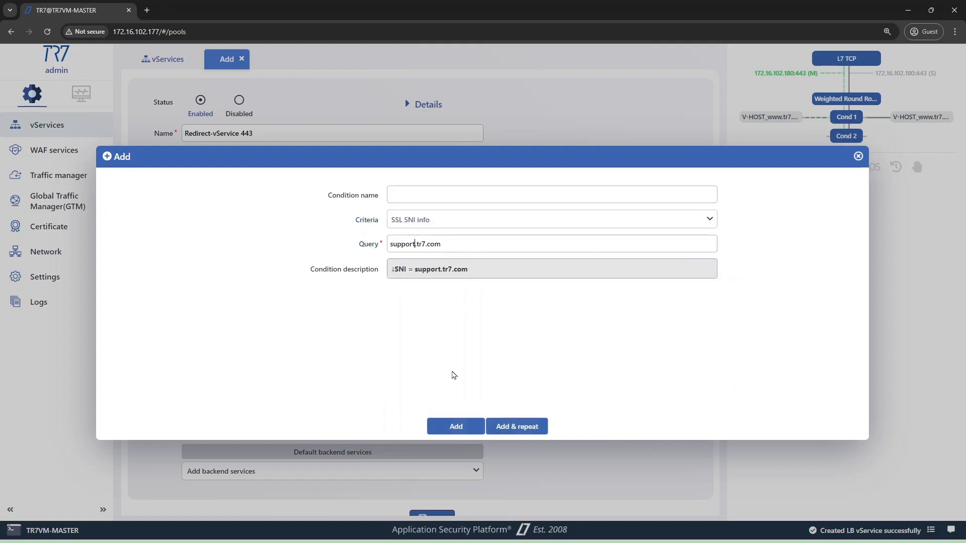
{"action": "left_click", "coordinate": [433, 425]}
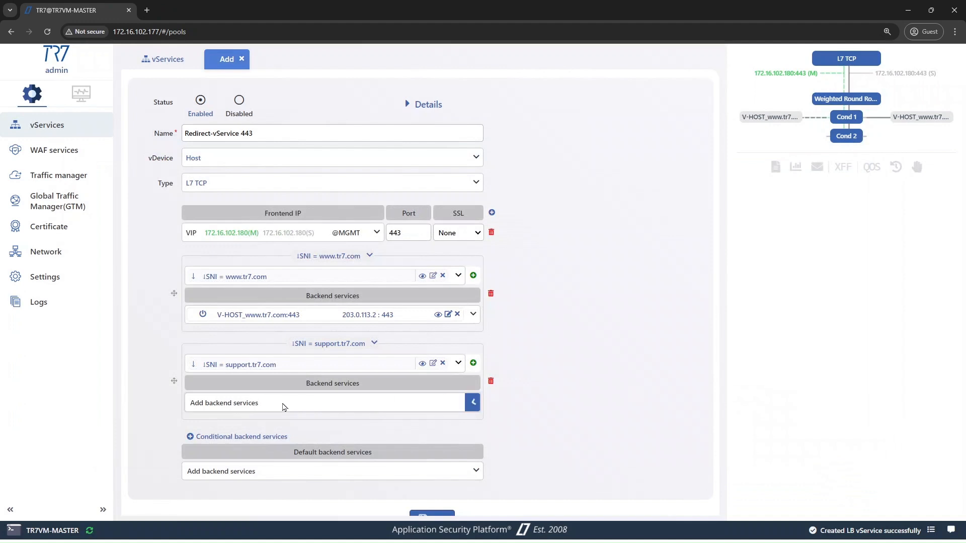
Step: Assign V-HOST_support.tr7.com:443 as the backend service of the support.tr7.com SNI condition
{"action": "left_click", "coordinate": [284, 406]}
{"action": "scroll", "coordinate": [285, 449], "scroll_direction": "down", "scroll_amount": 3}
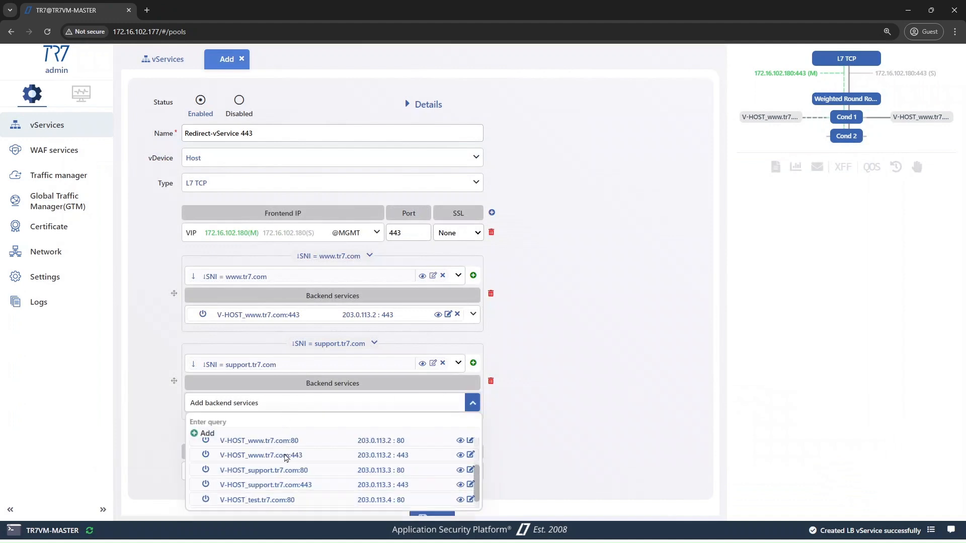
{"action": "left_click", "coordinate": [290, 486]}
Step: Add a third conditional backend with a new SSL SNI info condition for test.tr7.com
{"action": "scroll", "coordinate": [240, 420], "scroll_direction": "down", "scroll_amount": 1}
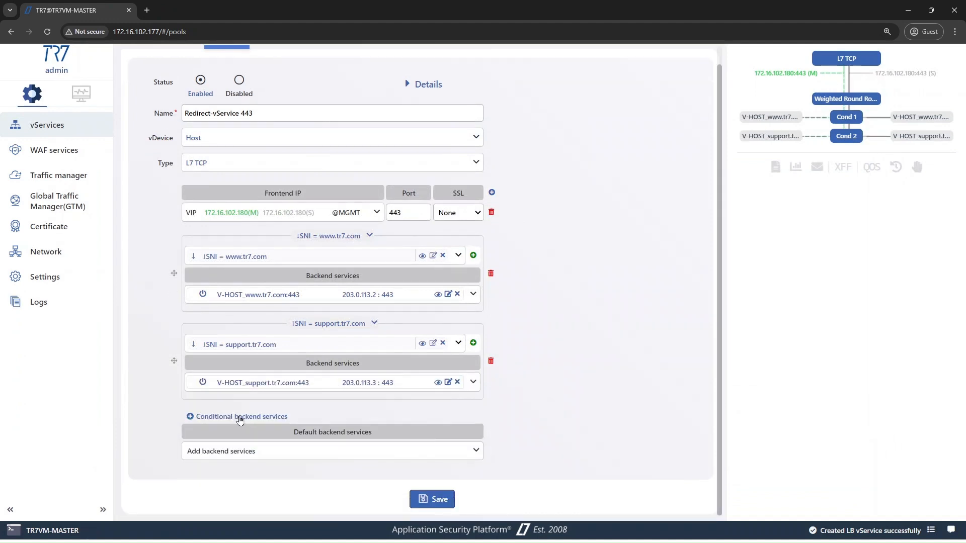
{"action": "left_click", "coordinate": [240, 417]}
{"action": "left_click", "coordinate": [234, 346]}
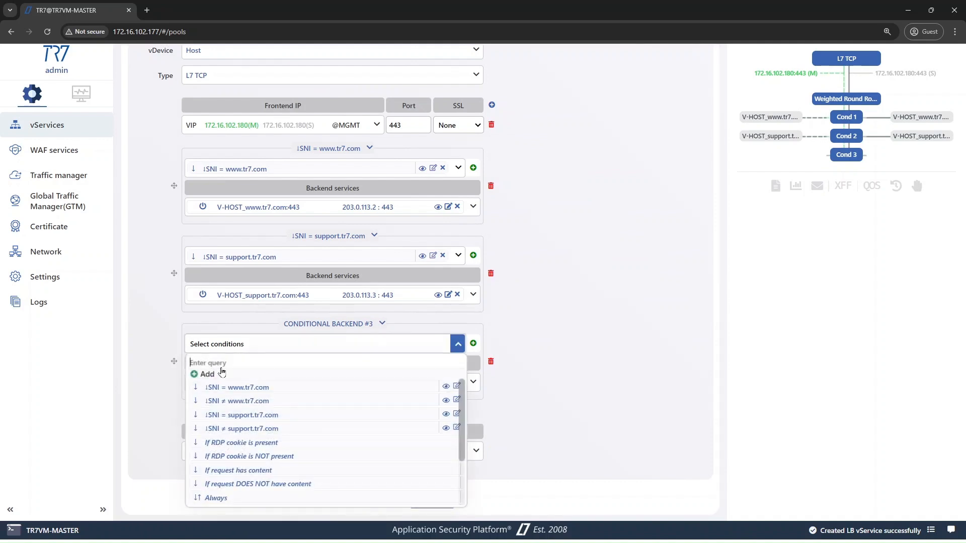
{"action": "left_click", "coordinate": [211, 376]}
{"action": "left_click", "coordinate": [421, 222]}
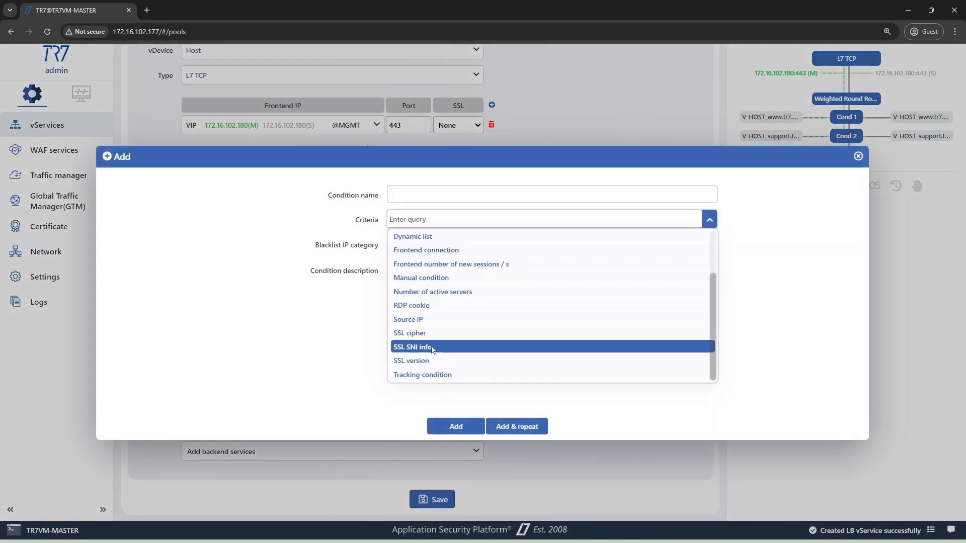
{"action": "left_click", "coordinate": [441, 345]}
{"action": "type", "text": "www.tr7.com"}
{"action": "double_click", "coordinate": [399, 246]}
{"action": "type", "text": "test"}
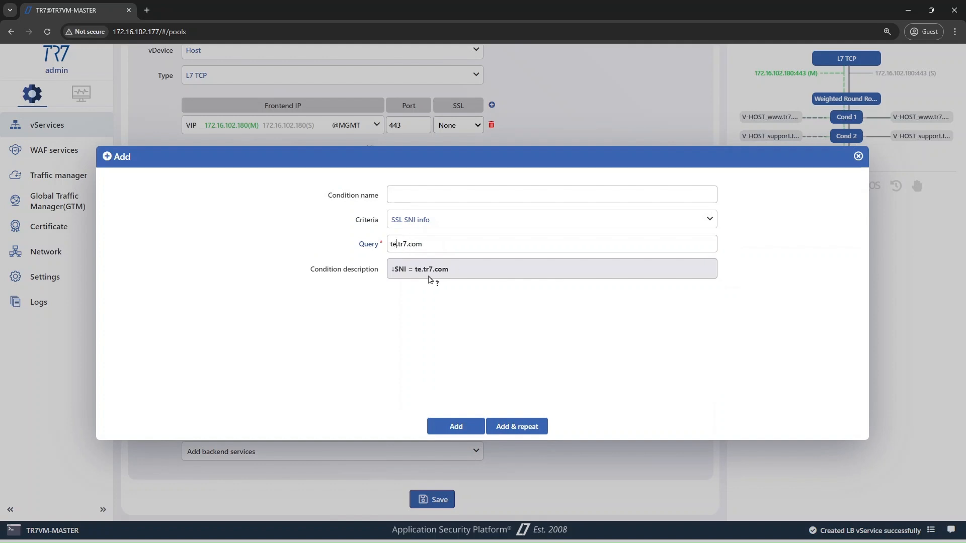
{"action": "left_click", "coordinate": [457, 427]}
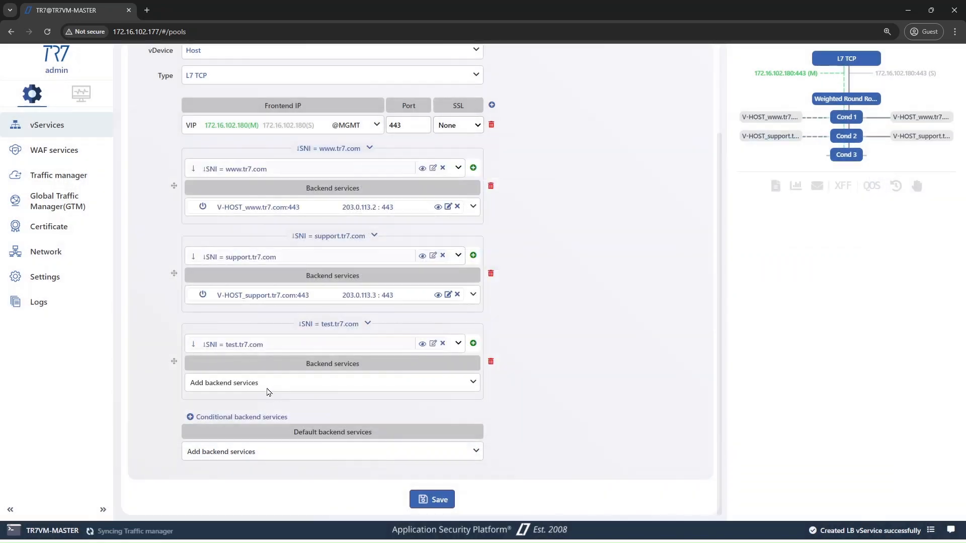
Step: Assign V-HOST_test.tr7.com:443 to the test.tr7.com condition and save the vService
{"action": "left_click", "coordinate": [263, 386]}
{"action": "scroll", "coordinate": [262, 410], "scroll_direction": "down", "scroll_amount": 1}
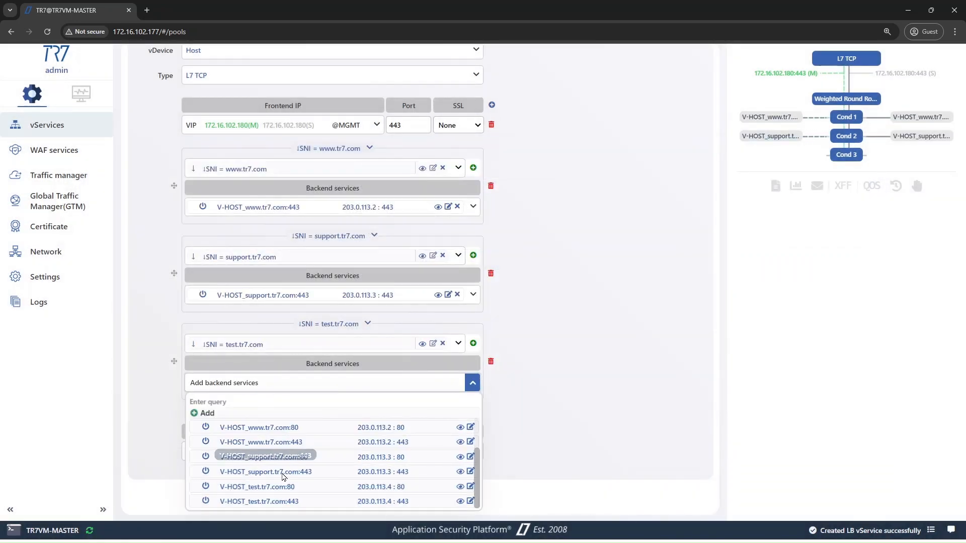
{"action": "left_click", "coordinate": [284, 502]}
{"action": "left_click", "coordinate": [539, 386]}
{"action": "scroll", "coordinate": [498, 377], "scroll_direction": "up", "scroll_amount": 3}
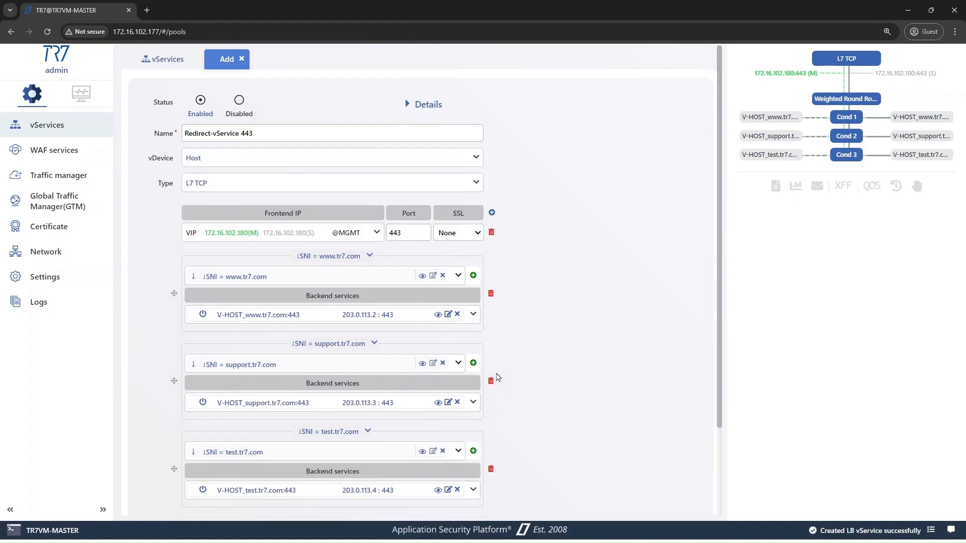
{"action": "scroll", "coordinate": [345, 285], "scroll_direction": "down", "scroll_amount": 3}
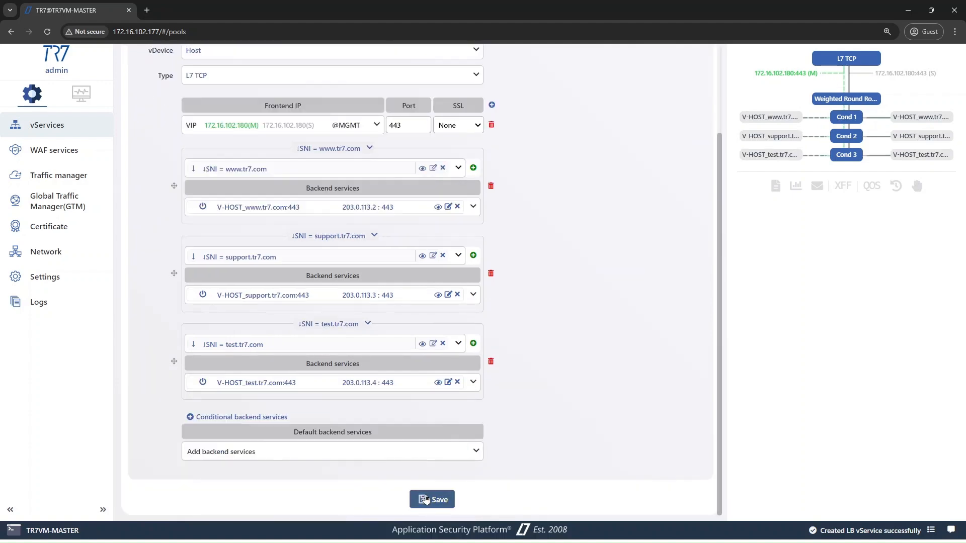
{"action": "left_click", "coordinate": [423, 492]}
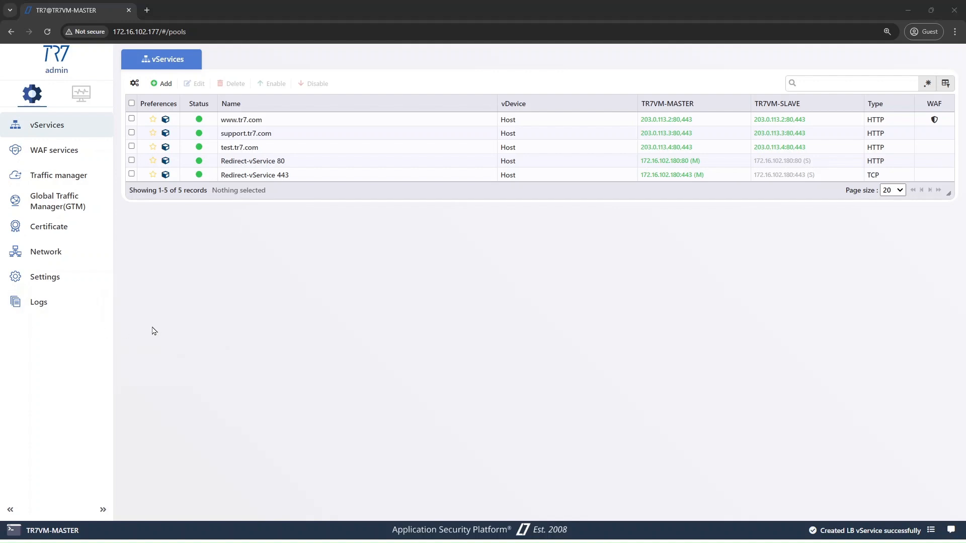
{"action": "left_click", "coordinate": [265, 305]}
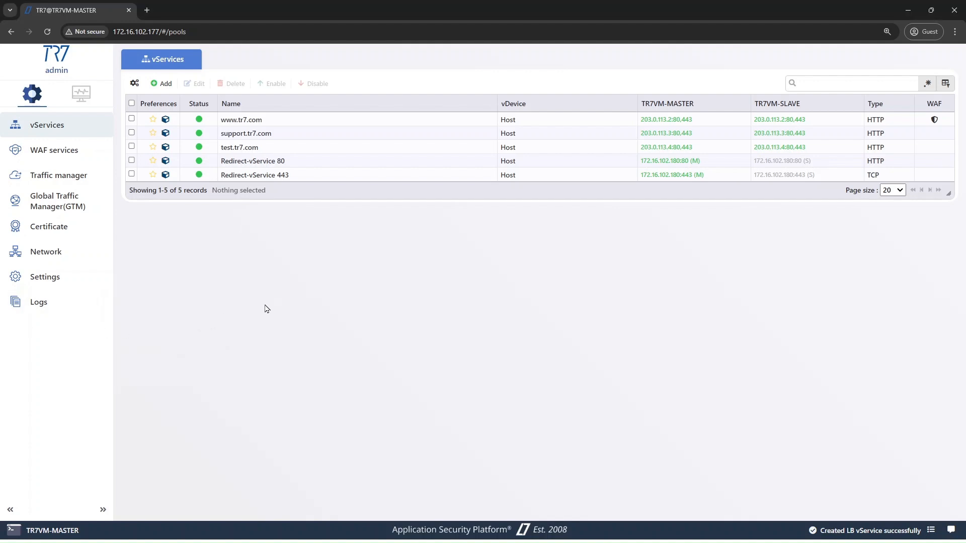
{"action": "key", "text": "ctrl+t"}
{"action": "type", "text": "www.tr7.co"}
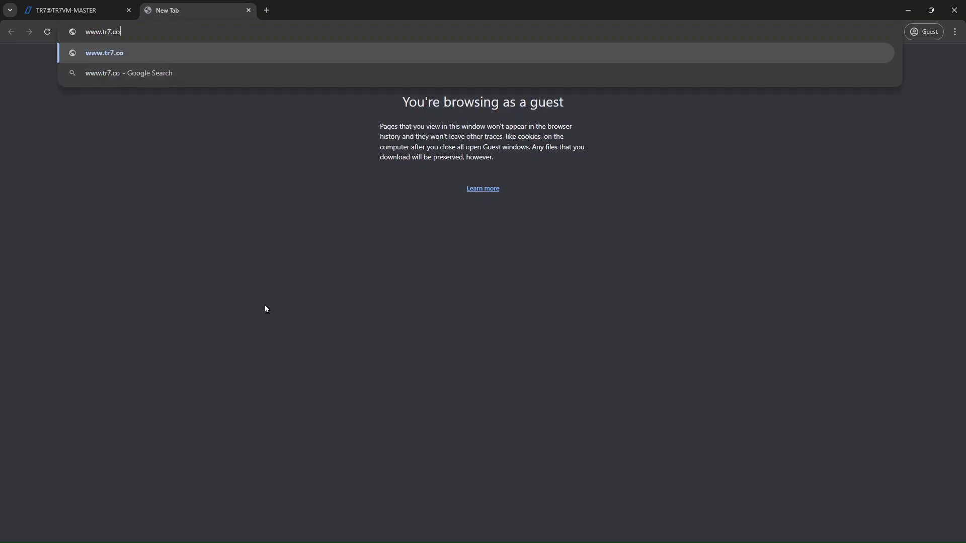
{"action": "type", "text": "m"}
{"action": "key", "text": "Return"}
{"action": "key", "text": "ctrl+plus"}
{"action": "key", "text": "ctrl+plus"}
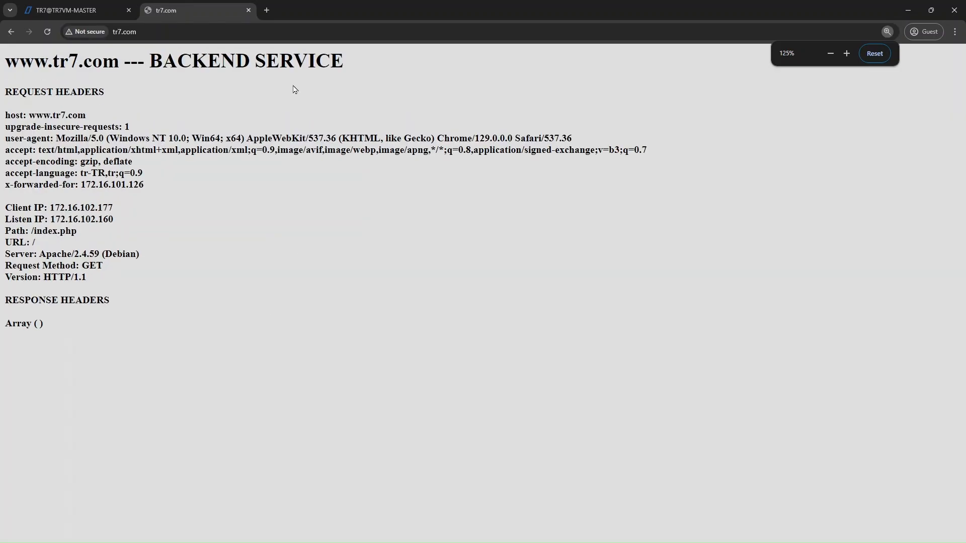
Step: Load support.tr7.com in another new browser tab and proceed past the certificate warning
{"action": "left_click", "coordinate": [270, 11]}
{"action": "type", "text": "sup"}
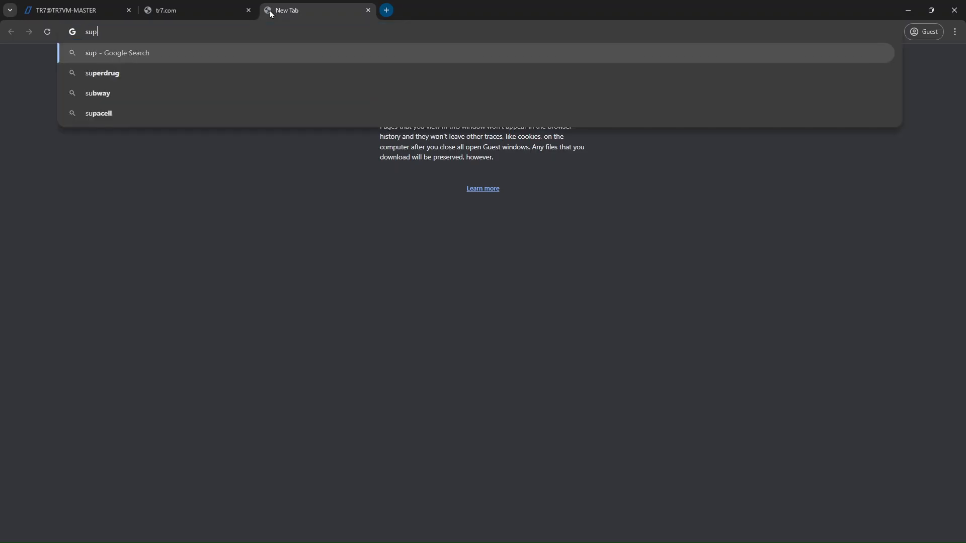
{"action": "type", "text": "port.tr7.com"}
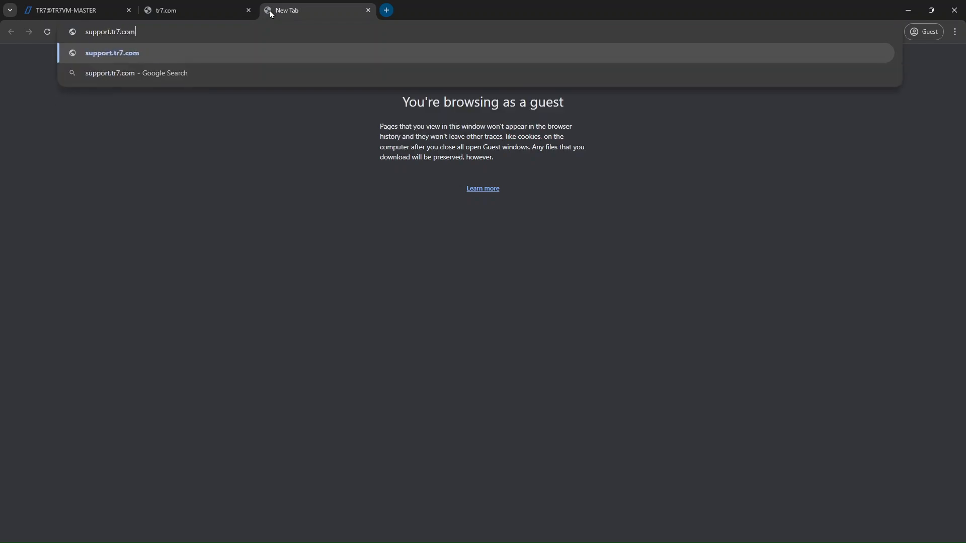
{"action": "key", "text": "Return"}
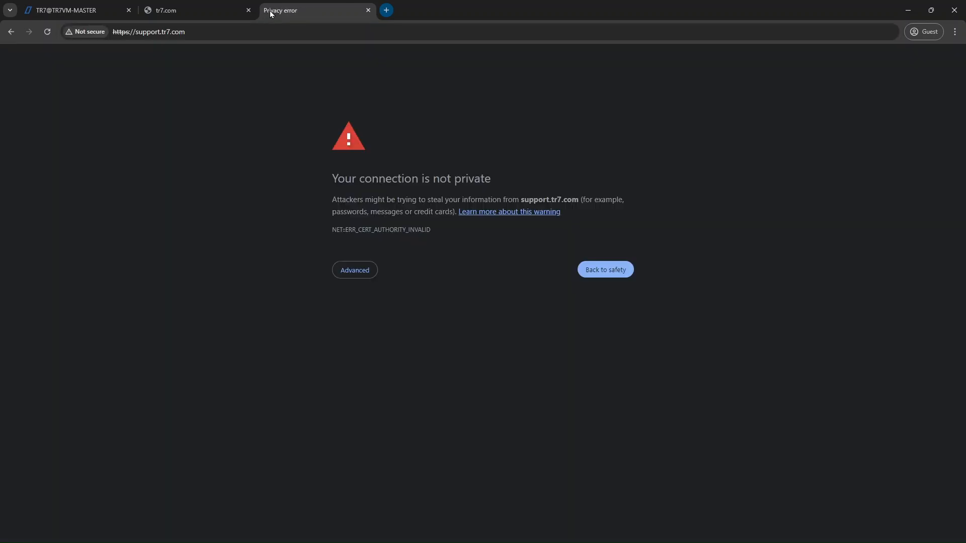
{"action": "left_click", "coordinate": [348, 270]}
{"action": "left_click", "coordinate": [371, 349]}
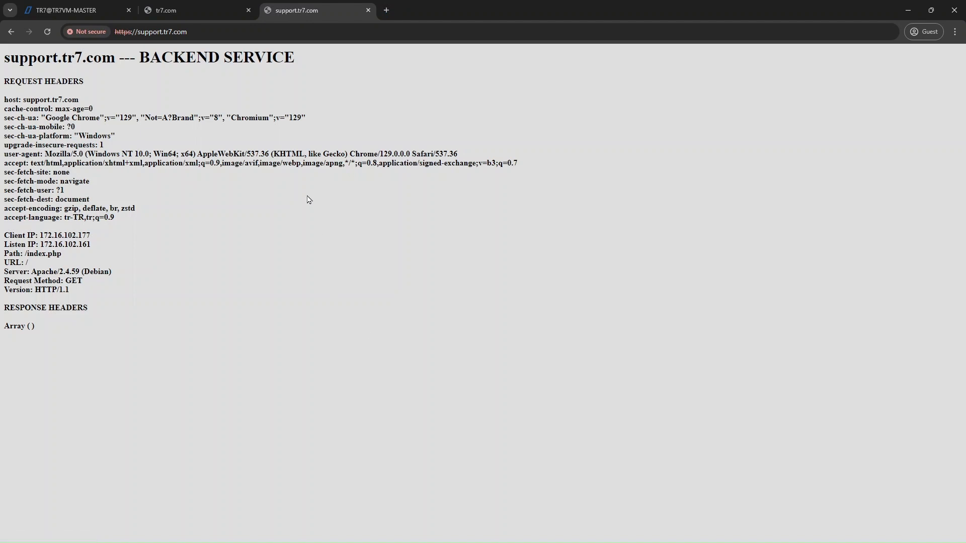
Step: Load test.tr7.com in a further new browser tab to test its redirection
{"action": "key", "text": "ctrl+t"}
{"action": "type", "text": "test.tr7"}
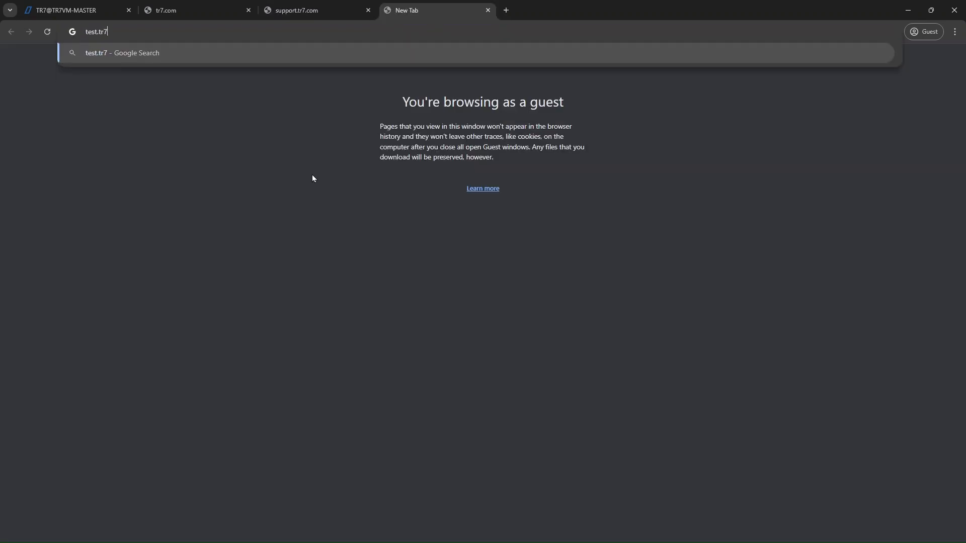
{"action": "type", "text": ".com"}
{"action": "key", "text": "Return"}
{"action": "key", "text": "ctrl+plus"}
{"action": "key", "text": "ctrl+plus"}
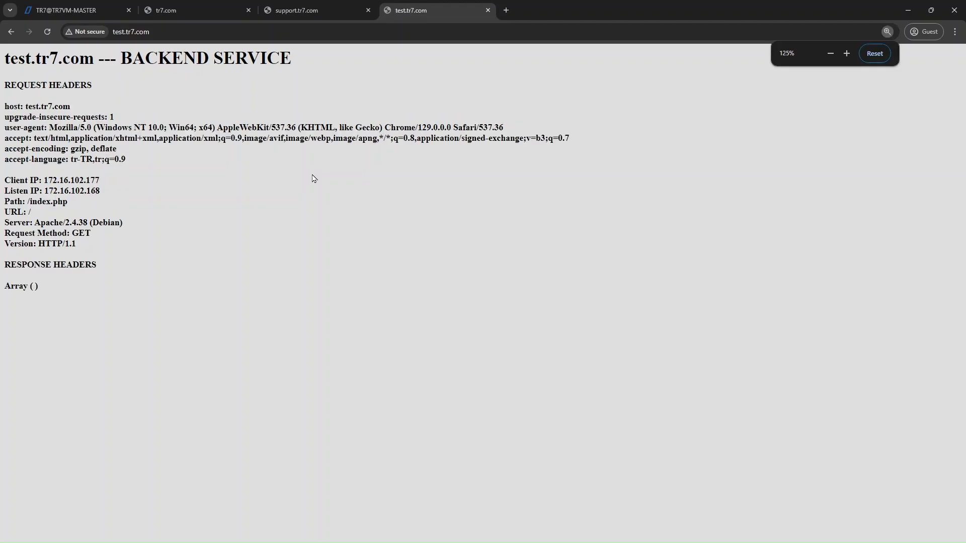
{"action": "left_click", "coordinate": [301, 12]}
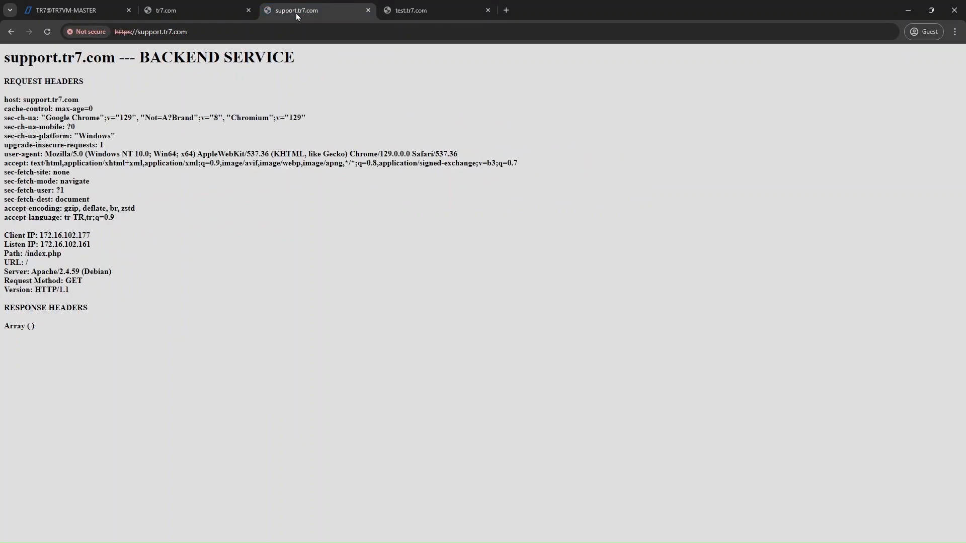
{"action": "left_click", "coordinate": [220, 10]}
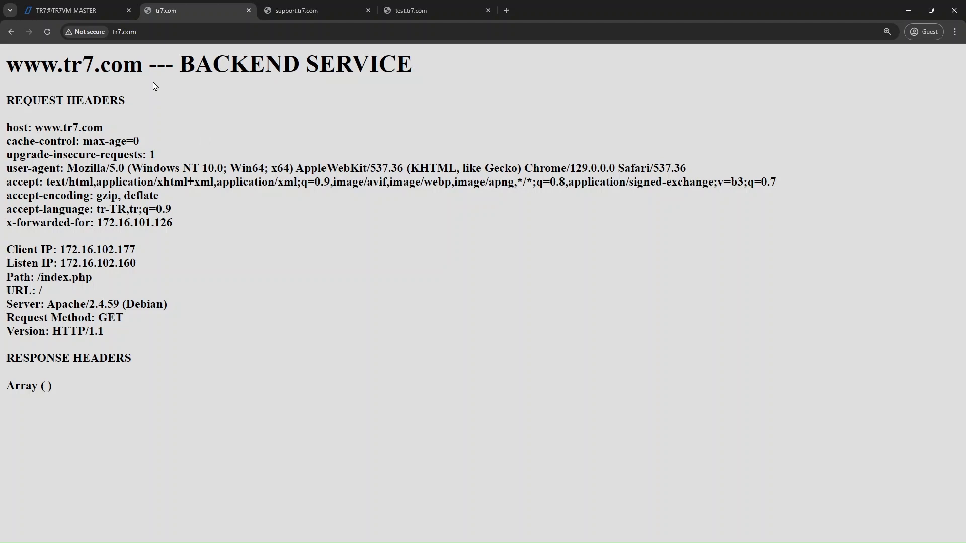
{"action": "left_click", "coordinate": [100, 7]}
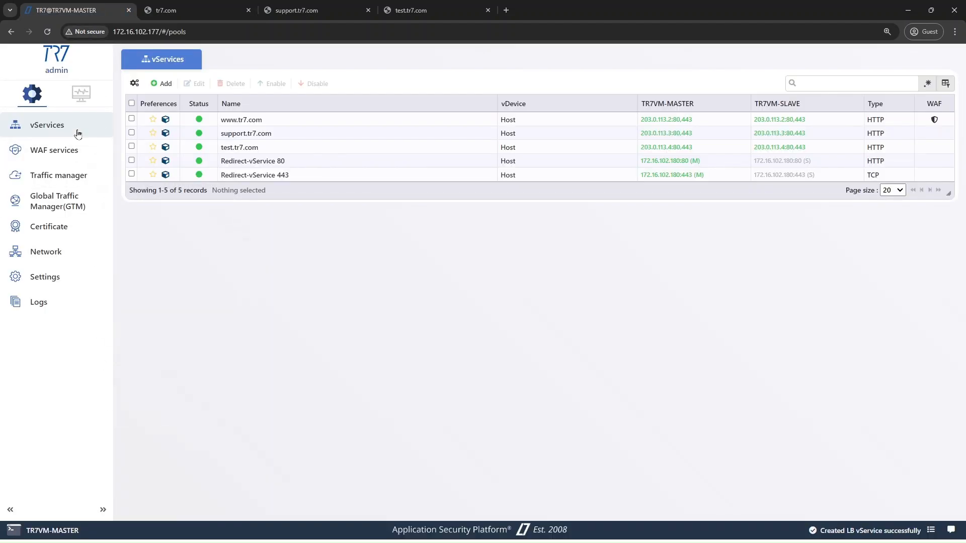
Step: Switch to monitor mode and show the HTTP logs of the support.tr7.com vService
{"action": "left_click", "coordinate": [81, 100]}
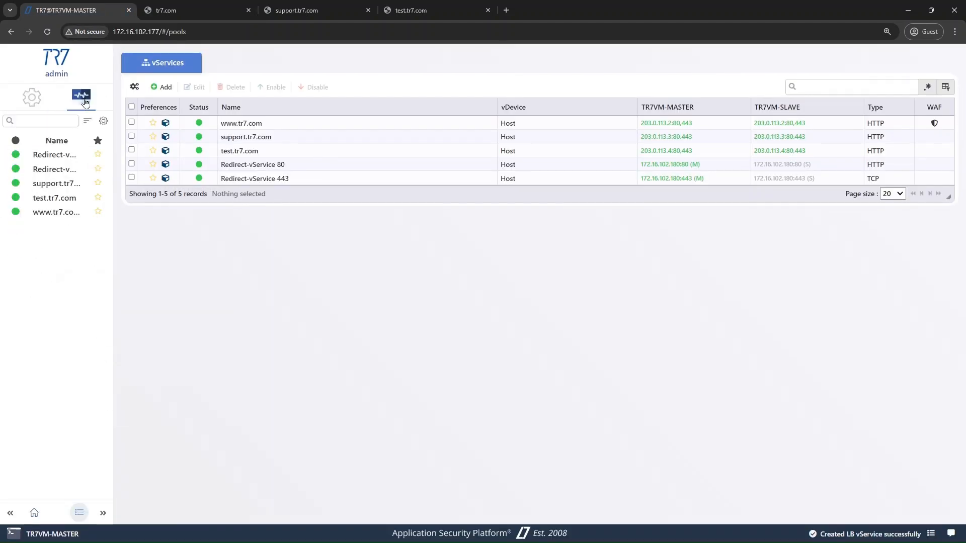
{"action": "left_click", "coordinate": [239, 133]}
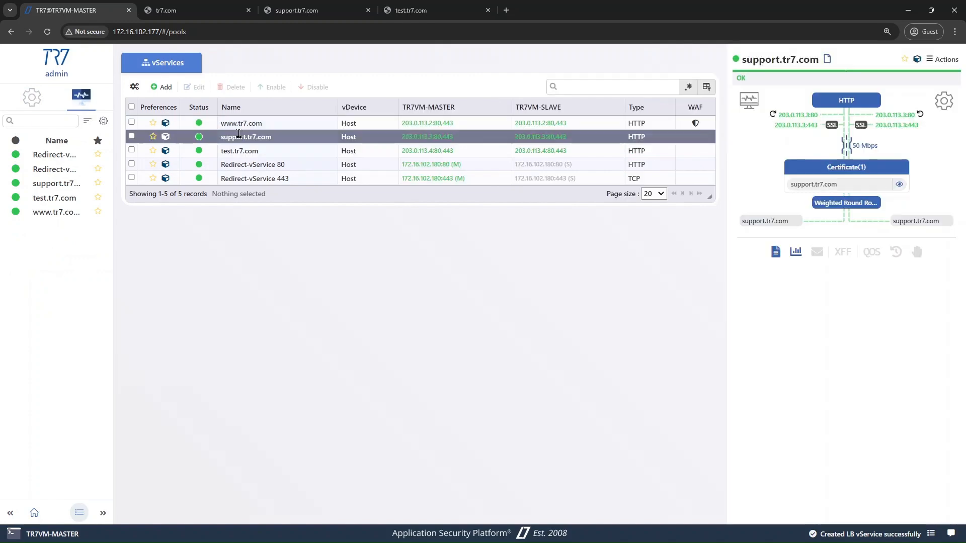
{"action": "left_click", "coordinate": [68, 183]}
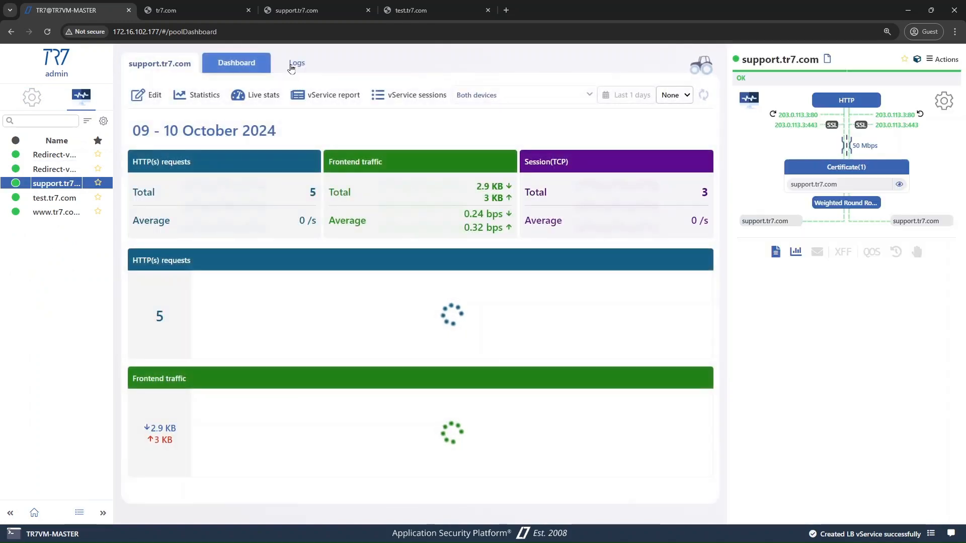
{"action": "left_click", "coordinate": [292, 67]}
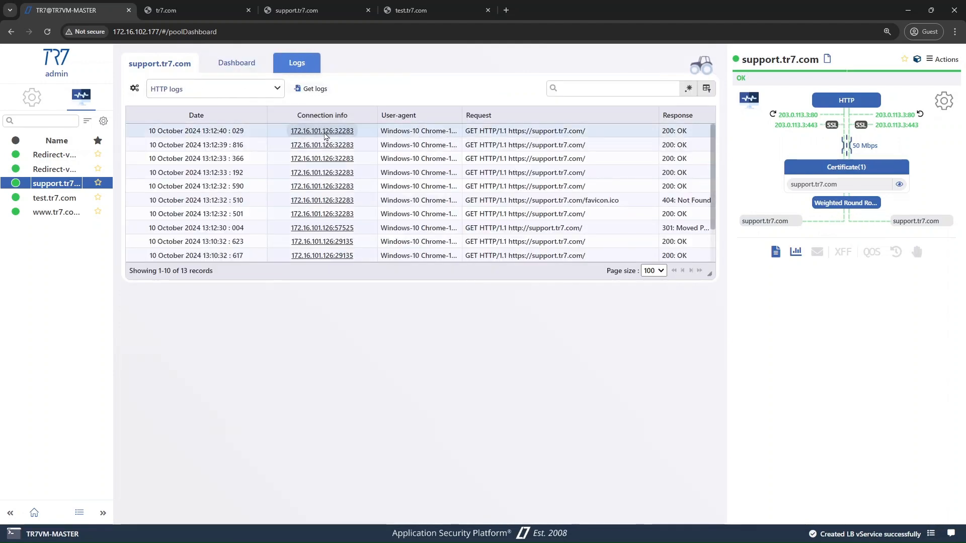
Step: Open the client IP details of the newest log entry, compare them with the ipconfig output in Windows PowerShell, and close them
{"action": "left_click", "coordinate": [323, 132]}
{"action": "key", "text": "alt+Tab"}
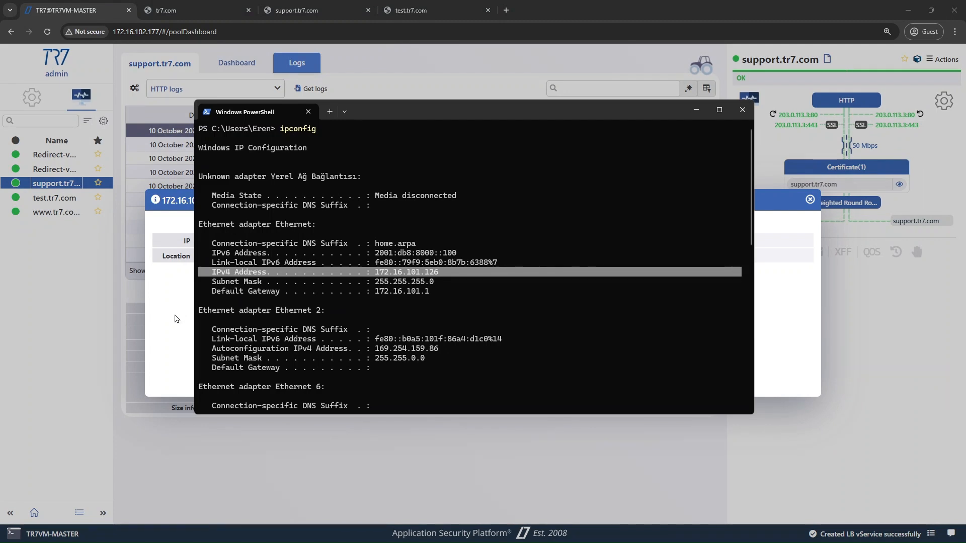
{"action": "key", "text": "alt+Tab"}
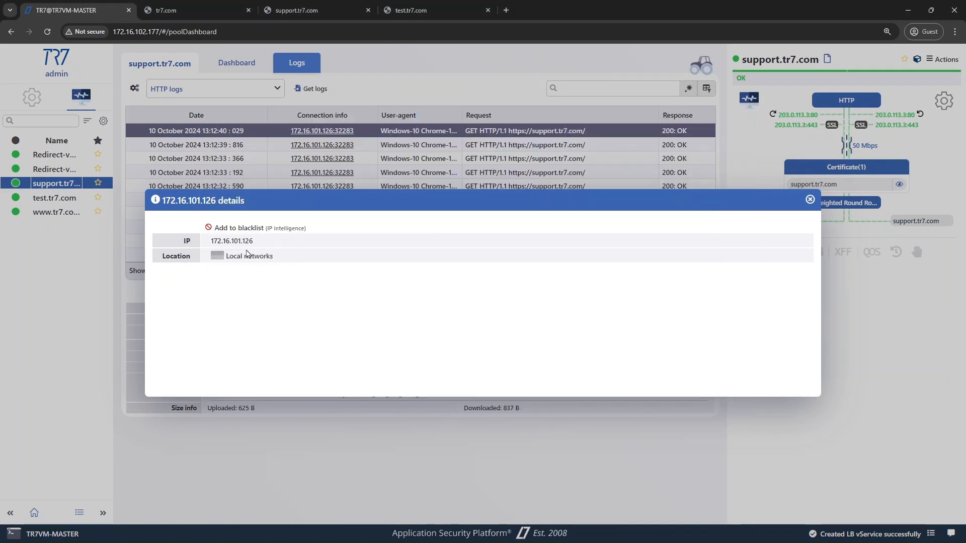
{"action": "left_click", "coordinate": [132, 286]}
{"action": "left_click", "coordinate": [103, 513]}
{"action": "key", "text": "ctrl+Tab"}
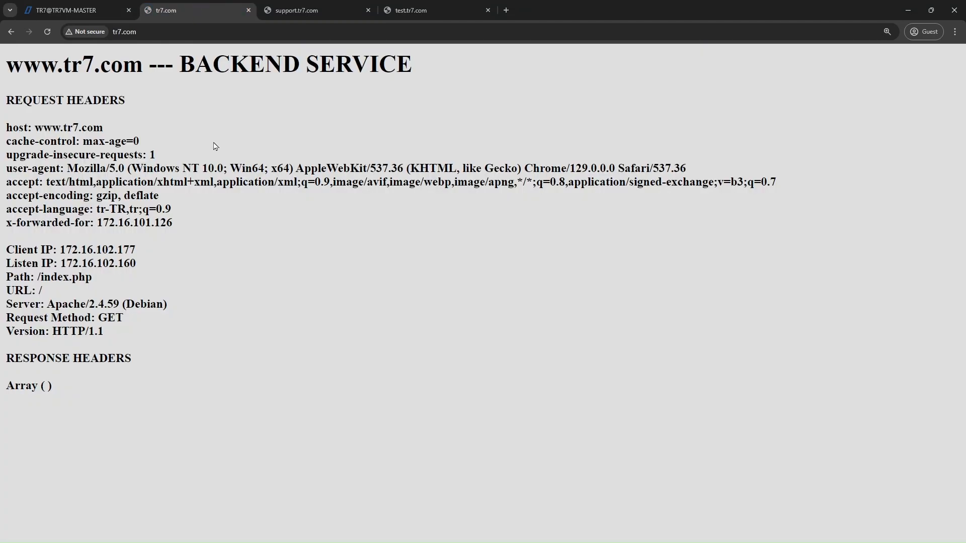
{"action": "left_click", "coordinate": [328, 6]}
{"action": "left_click", "coordinate": [89, 7]}
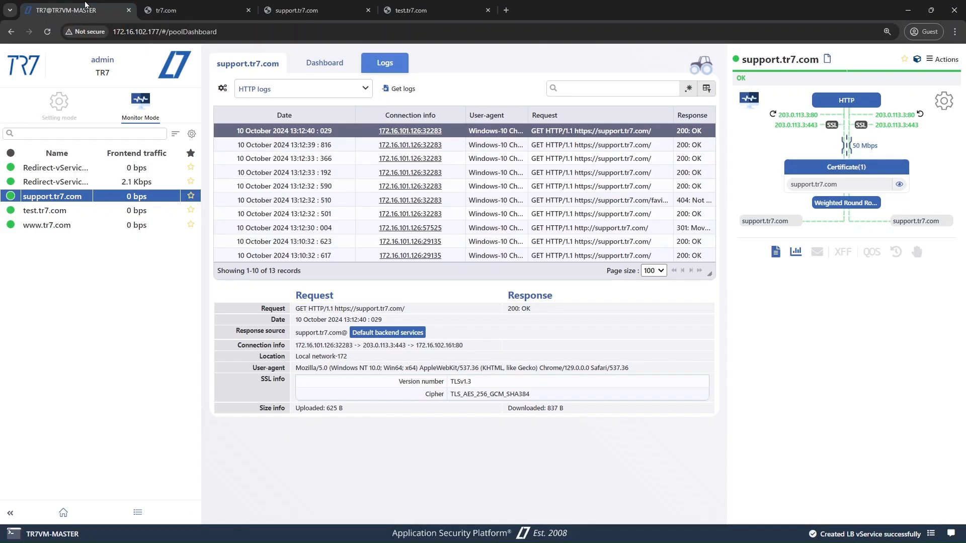